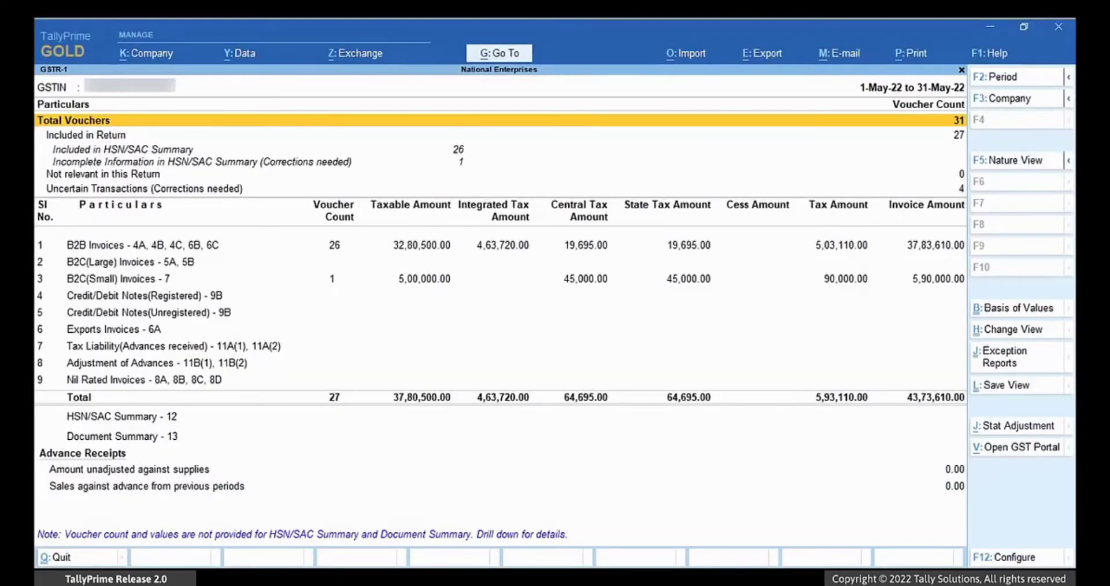
# - Resolve the voucher with incomplete HSN/SAC Summary information by setting the HSN/SAC of the 15mm Steel Rod stock item to 7228
pyautogui.press('Down')
pyautogui.press('Down')
pyautogui.press('Down')
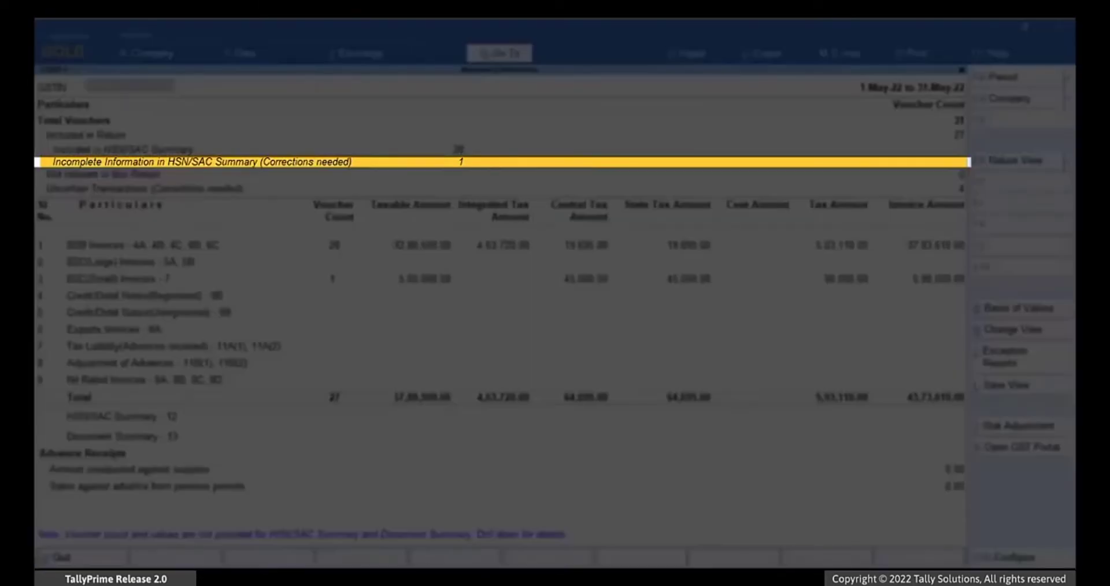
pyautogui.press('Return')
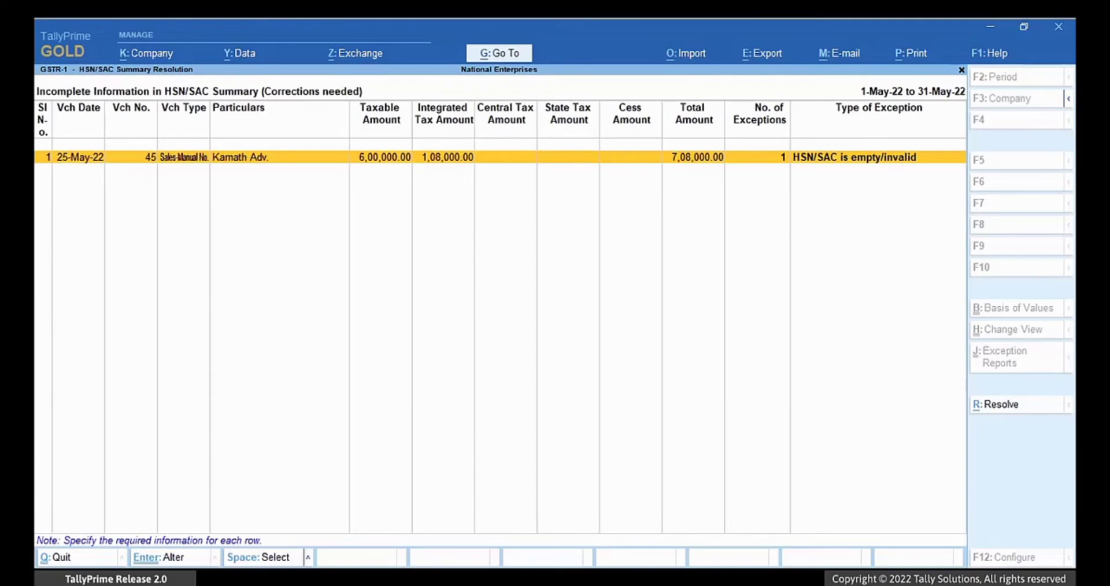
pyautogui.hotkey('alt', 'r')
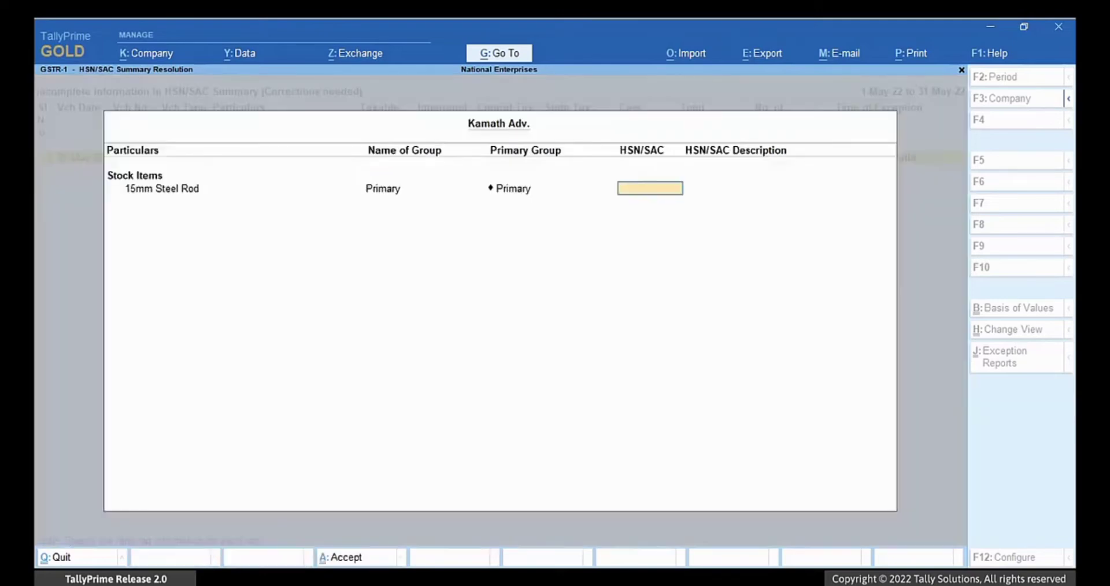
pyautogui.write('7228')
pyautogui.press('Return')
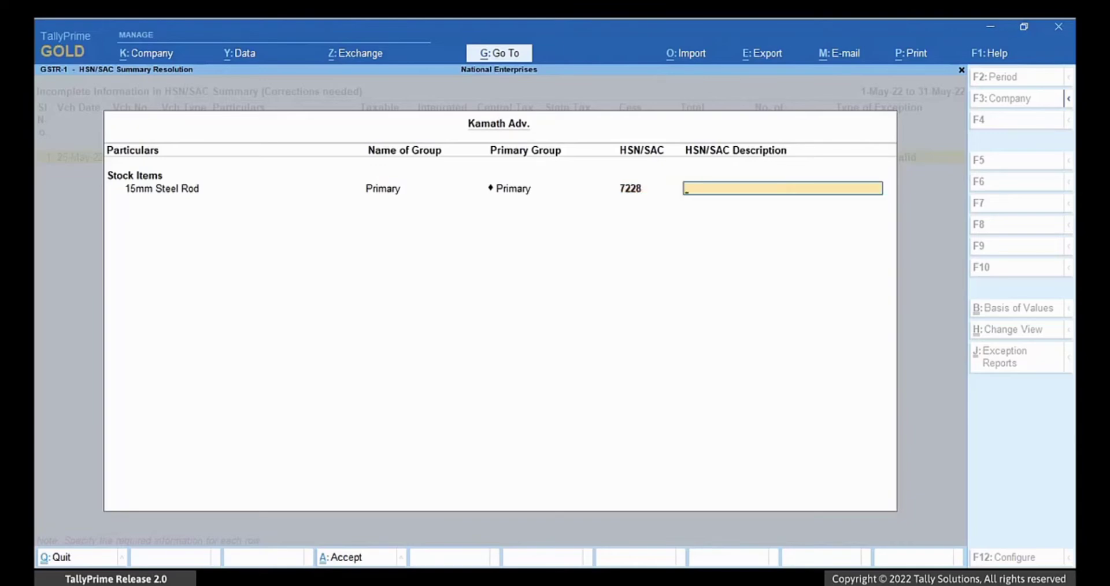
pyautogui.press('Return')
pyautogui.press('Return')
pyautogui.press('Escape')
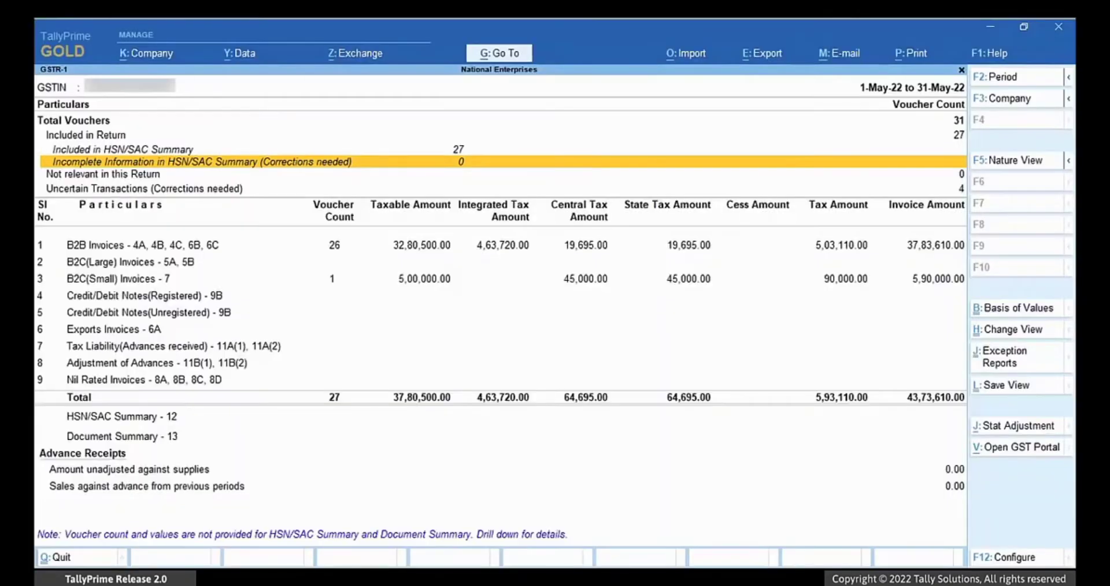
# - Open the GSTR-1 uncertain transaction with modified nature of transaction, taxable value and rate of tax for resolution
pyautogui.press('Down')
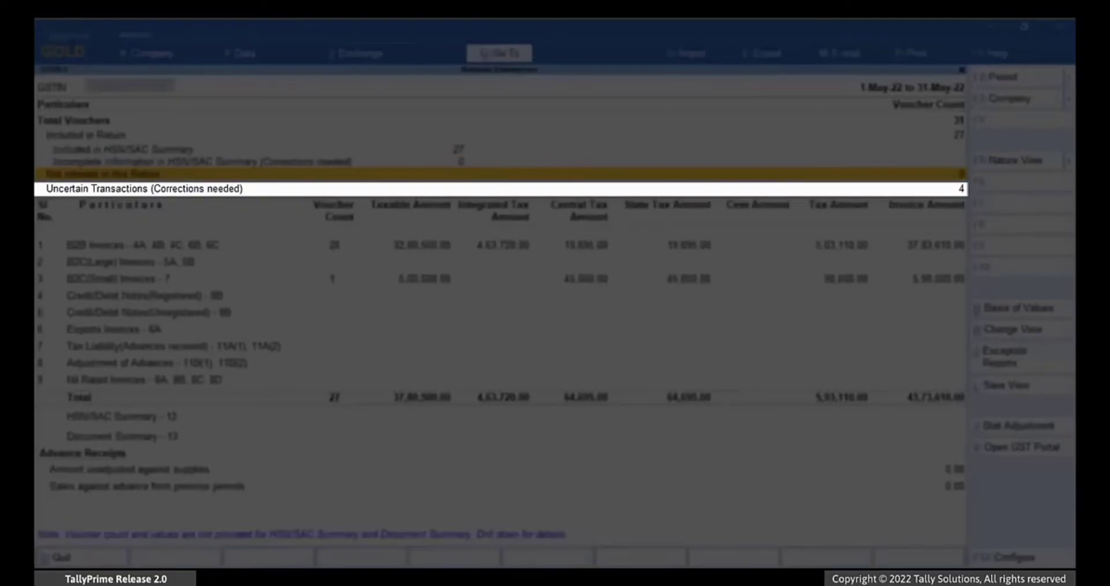
pyautogui.press('Down')
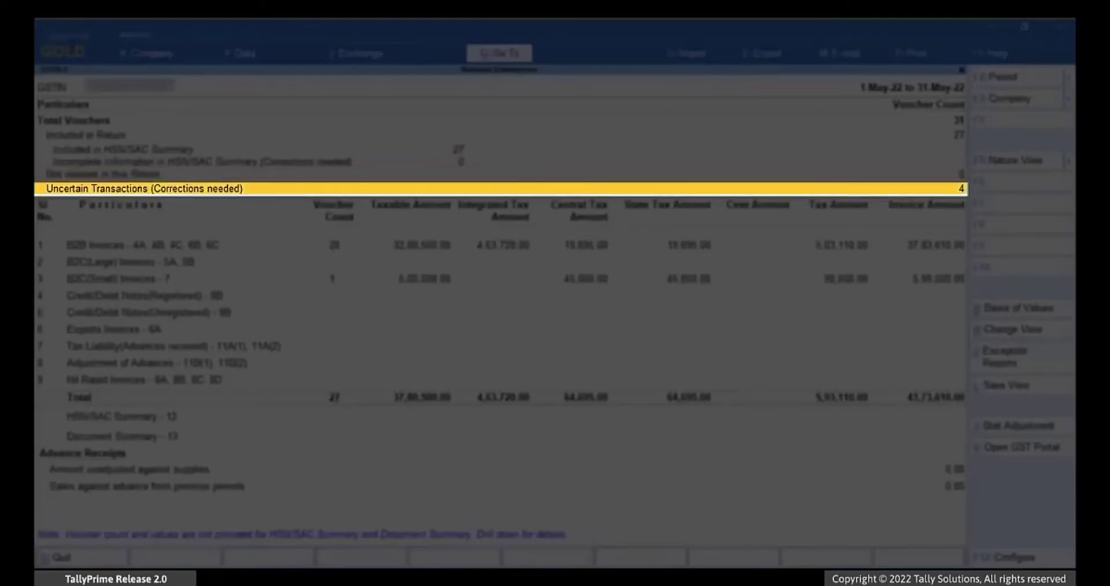
pyautogui.press('Return')
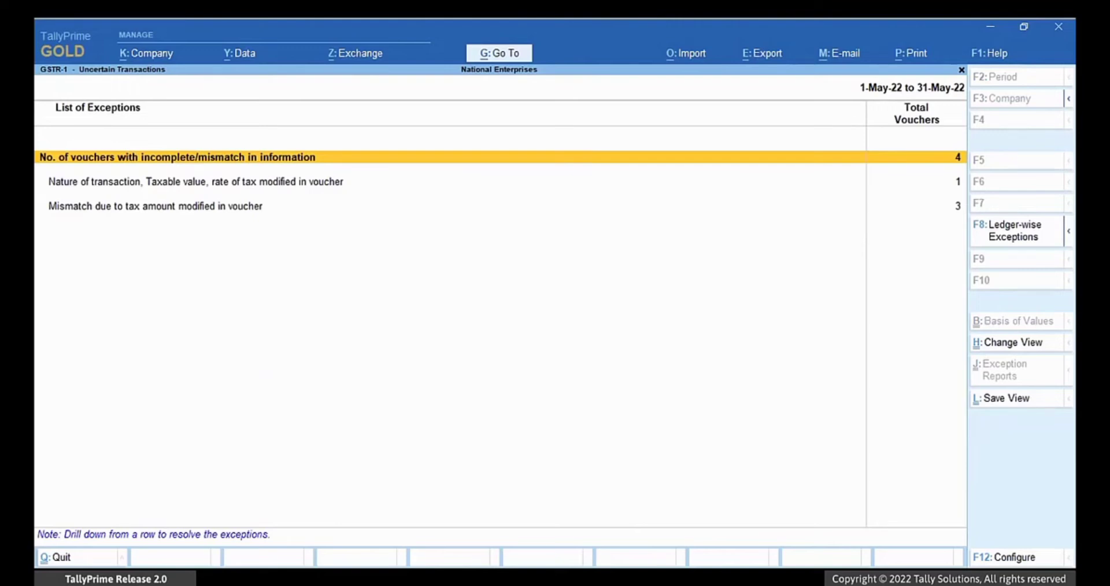
pyautogui.press('Down')
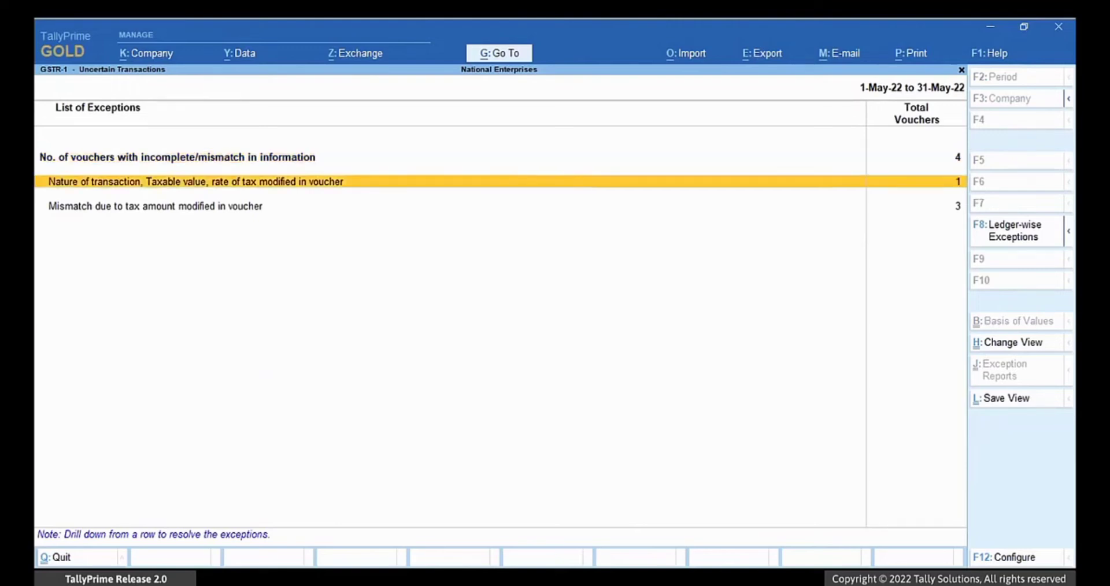
pyautogui.press('Return')
pyautogui.hotkey('alt', 'r')
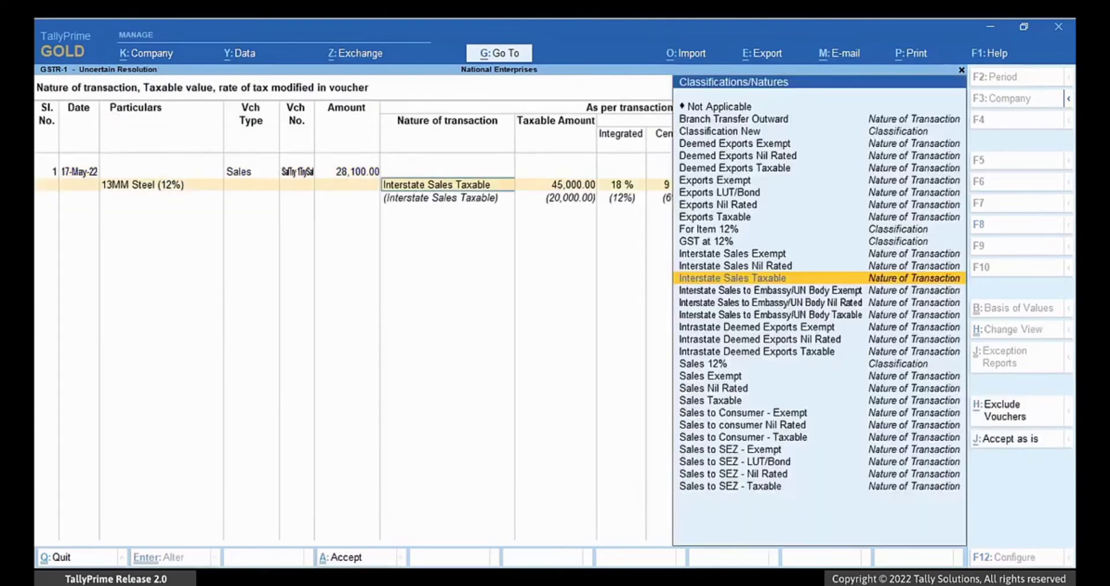
# - Resolve 13MM Steel (12%) as Interstate Sales Taxable with taxable amount 20,000, integrated tax 12%, central tax 6% and state tax 6%
pyautogui.press('Return')
pyautogui.write('20,000')
pyautogui.press('Return')
pyautogui.write('12')
pyautogui.press('Return')
pyautogui.write('6')
pyautogui.press('Return')
pyautogui.write('6')
pyautogui.press('Return')
pyautogui.press('Return')
pyautogui.press('Return')
pyautogui.press('Escape')
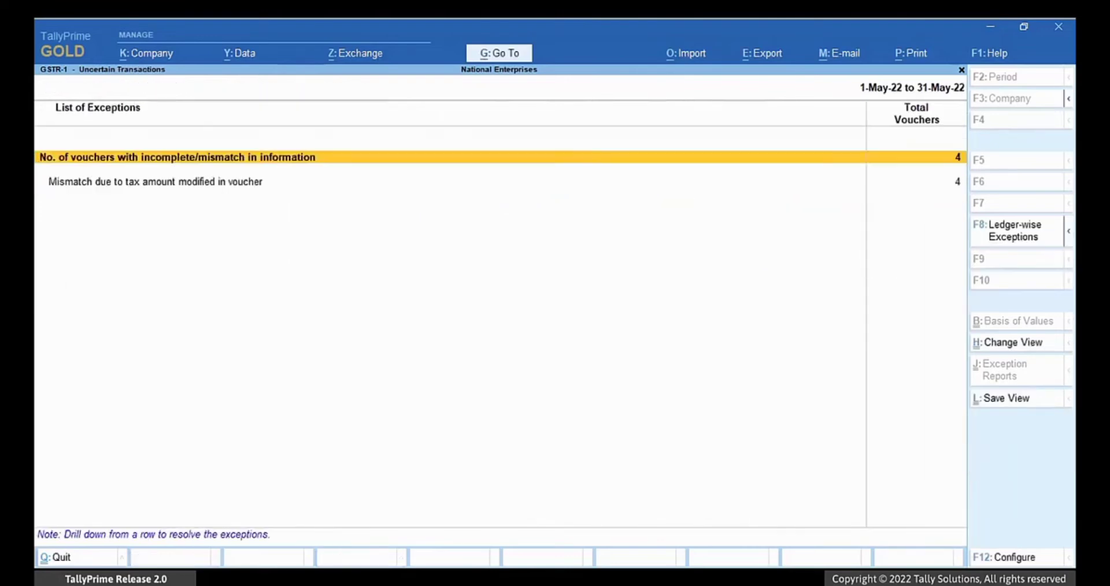
# - Accept as is all vouchers listed under the mismatch due to modified tax amount, and return to the GSTR-1 summary
pyautogui.press('Down')
pyautogui.press('Return')
pyautogui.hotkey('alt', 'j')
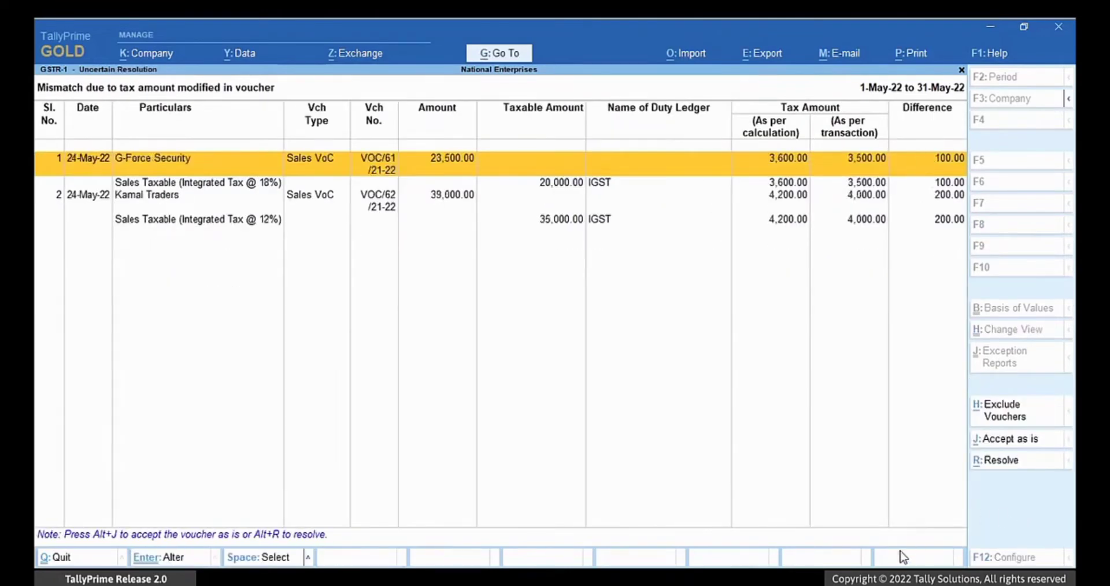
pyautogui.hotkey('alt', 'j')
pyautogui.hotkey('alt', 'j')
pyautogui.press('Escape')
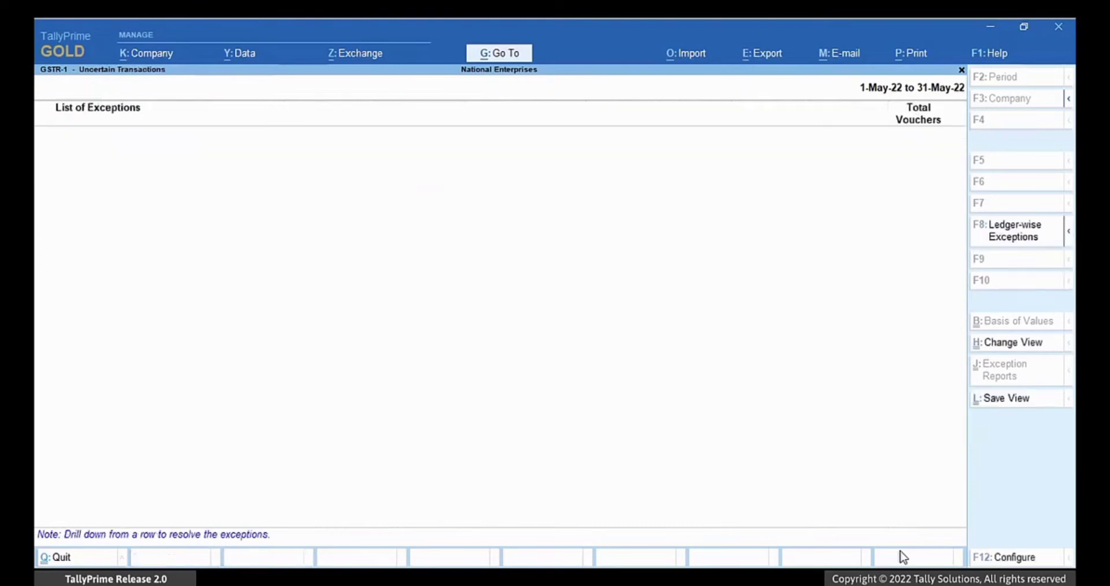
pyautogui.press('Escape')
pyautogui.press('Down')
pyautogui.press('Down')
pyautogui.press('Down')
pyautogui.press('Down')
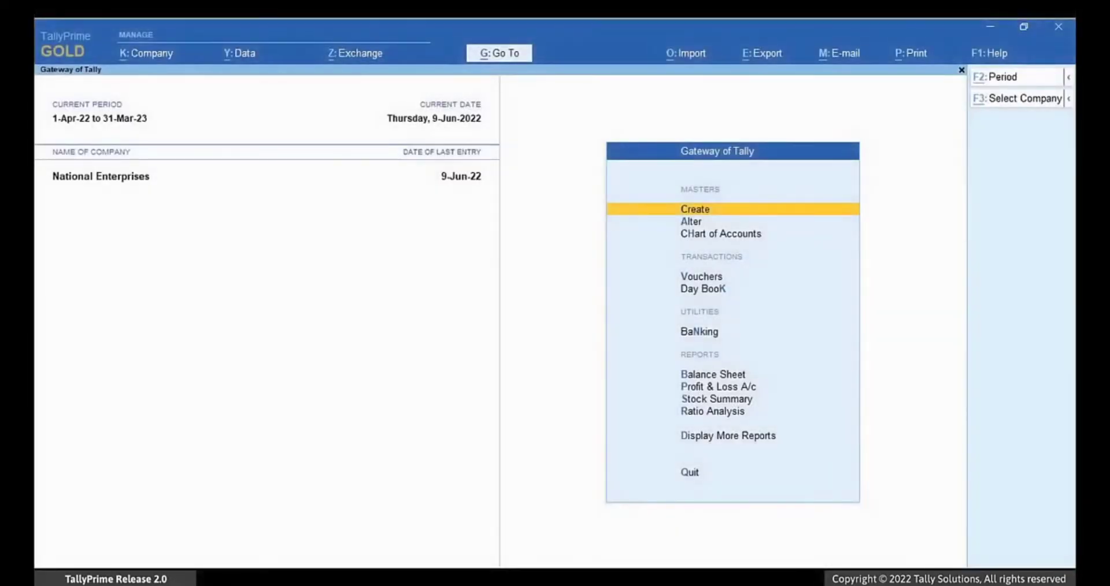
# - Open the GST Rate Setup report for the company's stock items
pyautogui.hotkey('alt', 'g')
pyautogui.write('GST Rate')
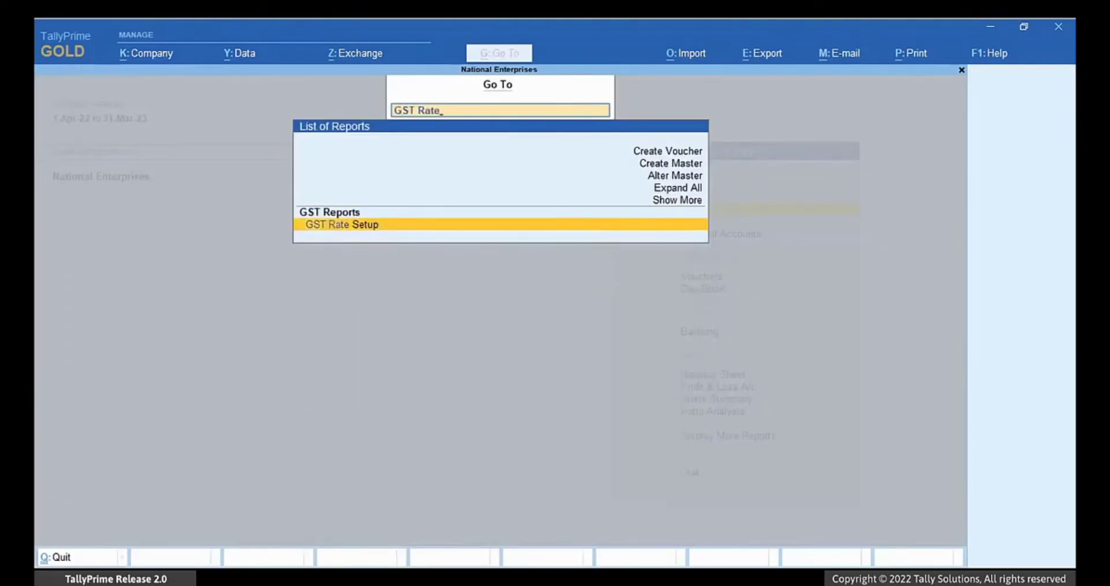
pyautogui.press('Return')
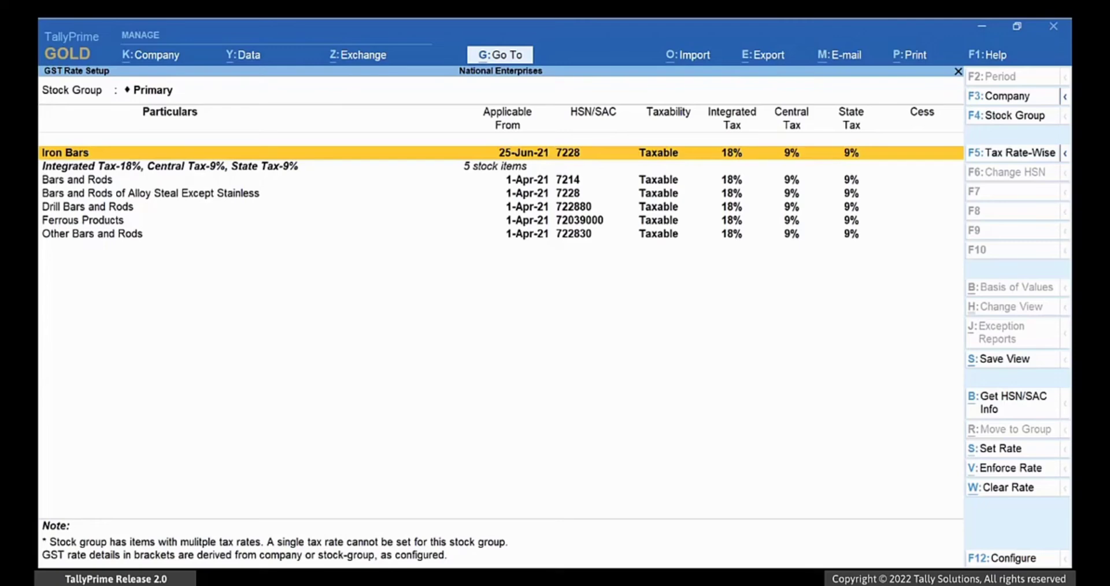
# - Select Drill Bars and Rods and Ferrous Products, and request their HSN/SAC details online
pyautogui.press('Down')
pyautogui.press('Down')
pyautogui.press('Down')
pyautogui.press('Down')
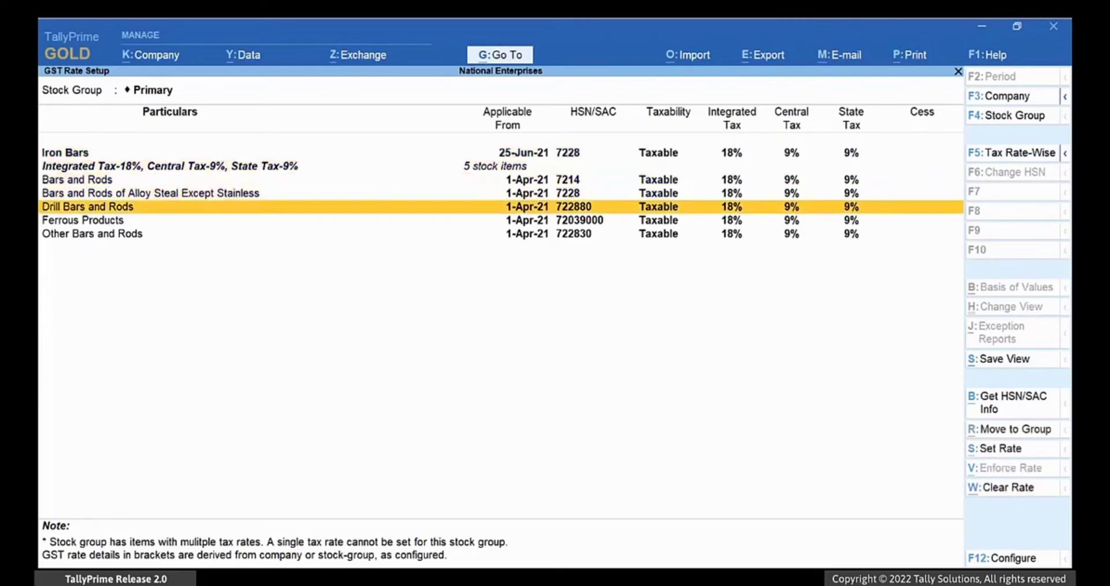
pyautogui.press('Down')
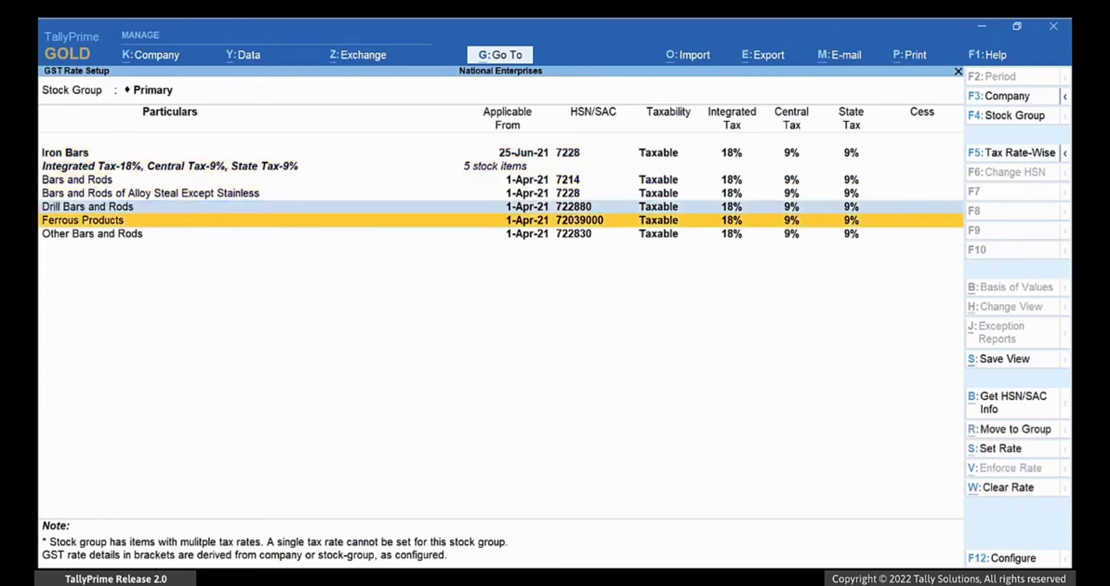
pyautogui.press('space')
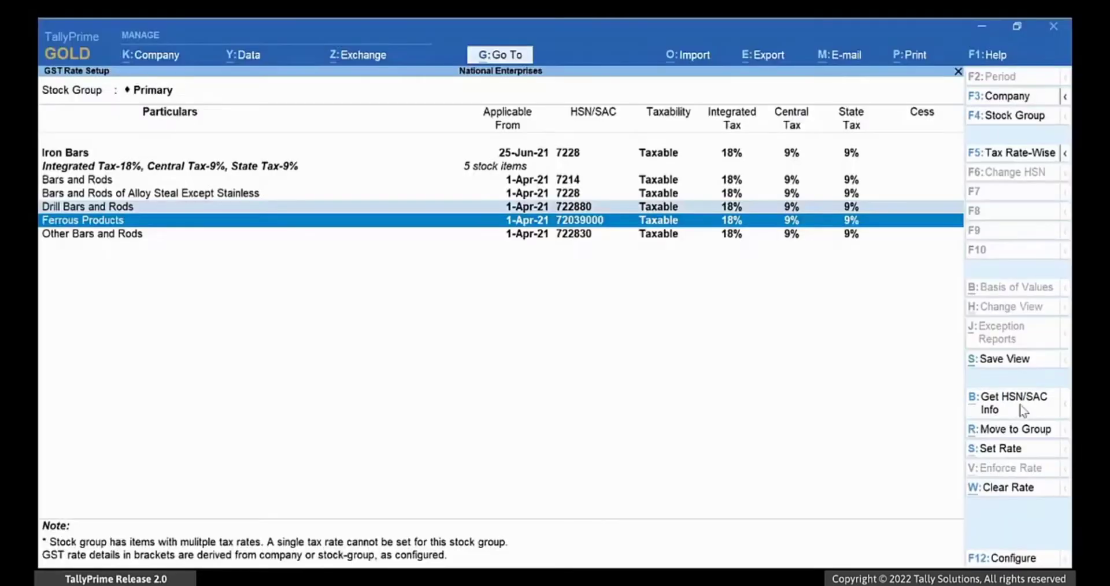
pyautogui.click(1020, 412)
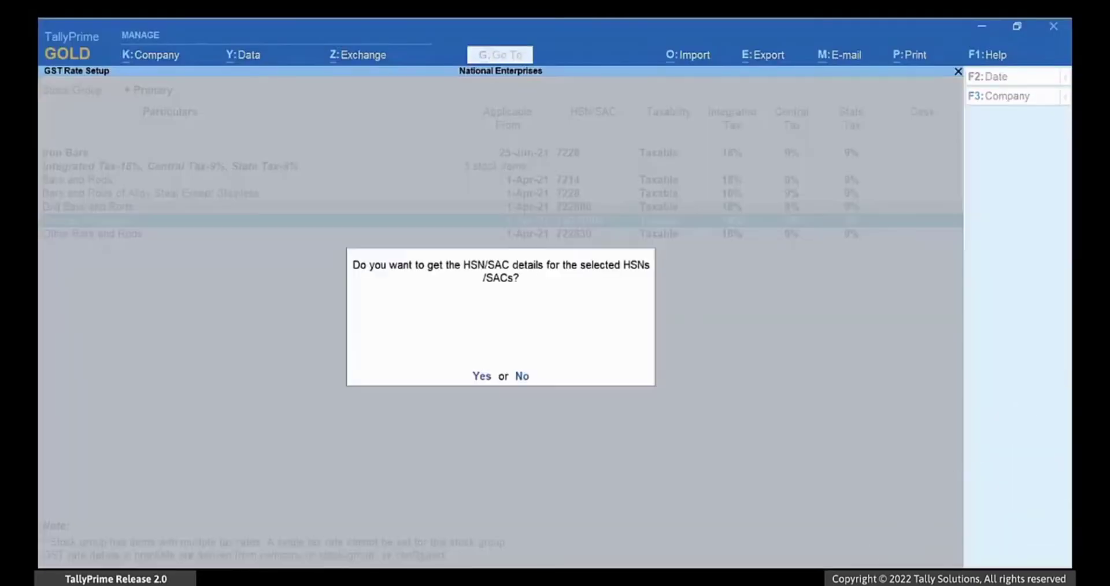
pyautogui.press('y')
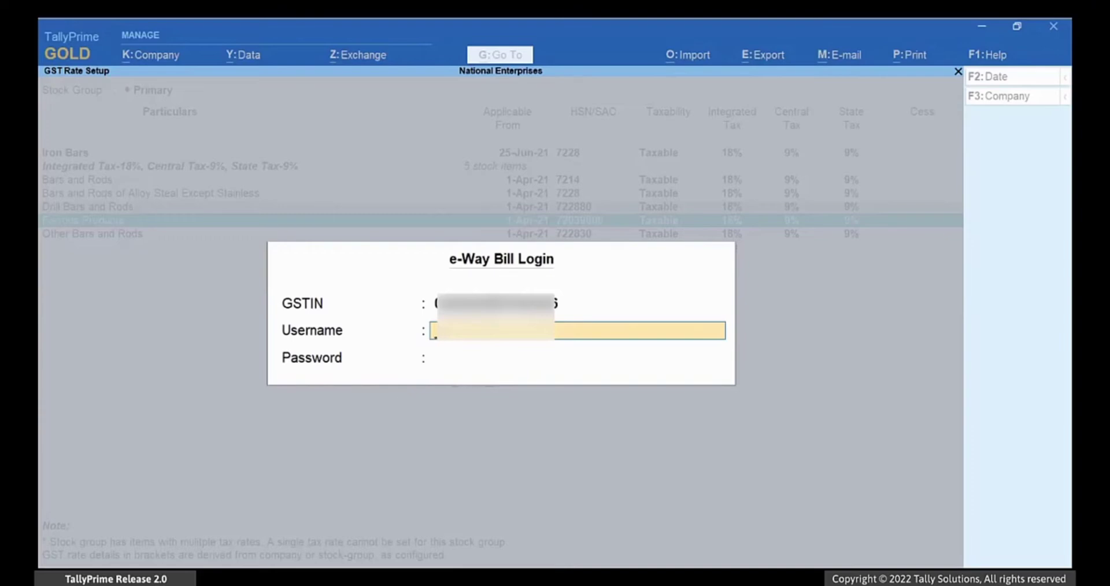
# - Log in to e-Way Bill with the username and password, and review the HSN/SAC info summary of the selected items
pyautogui.write('0...6')
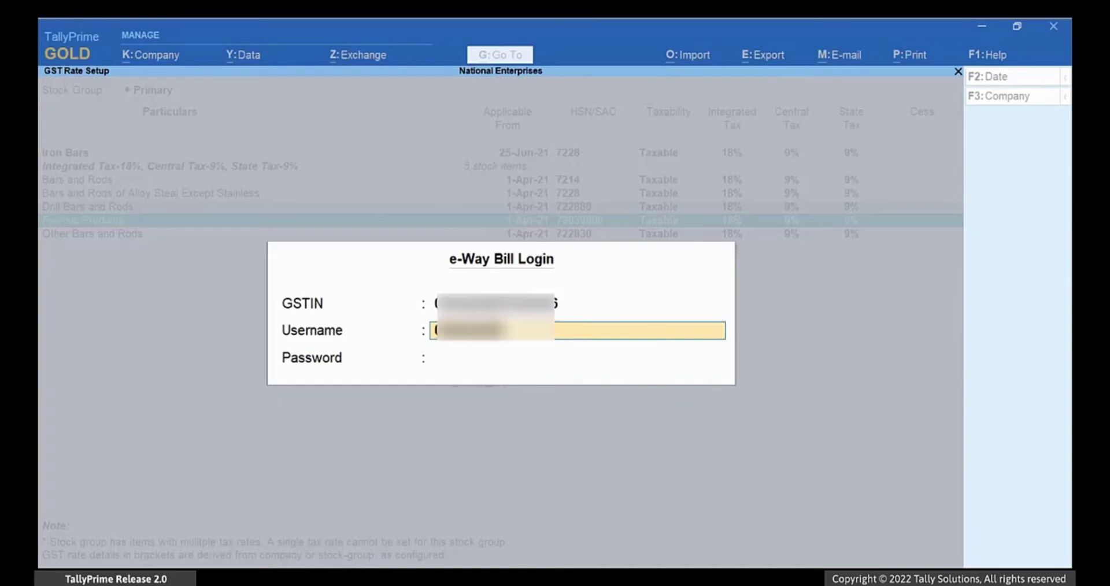
pyautogui.press('Return')
pyautogui.write('*********')
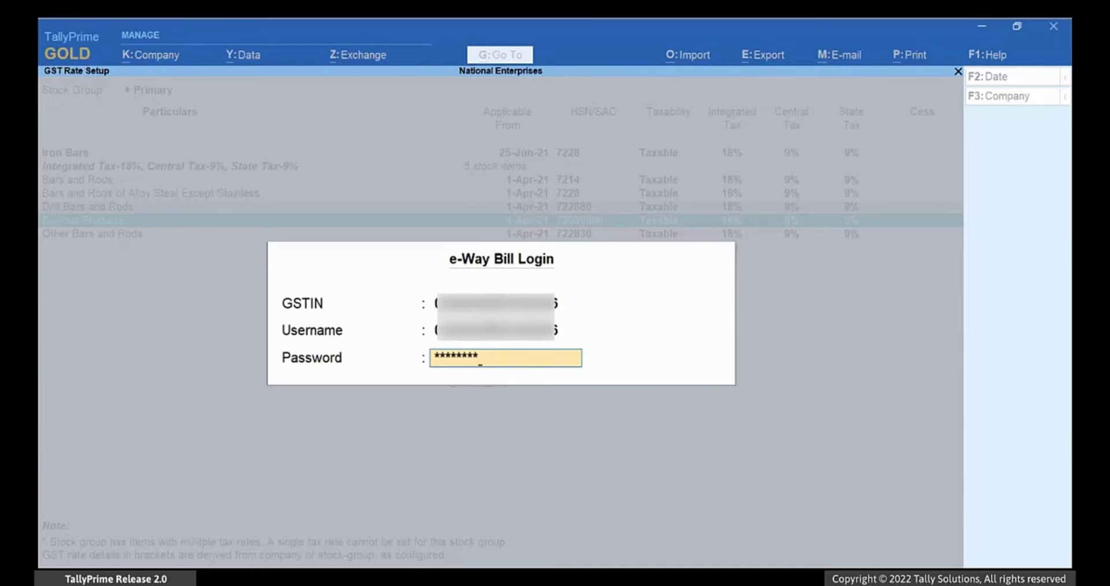
pyautogui.press('Return')
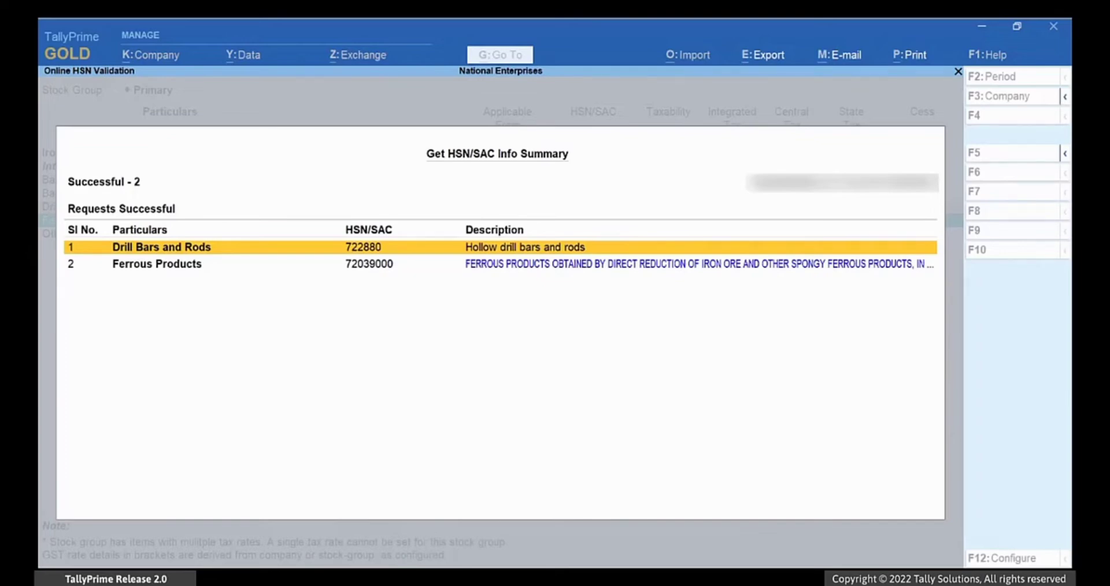
pyautogui.press('Down')
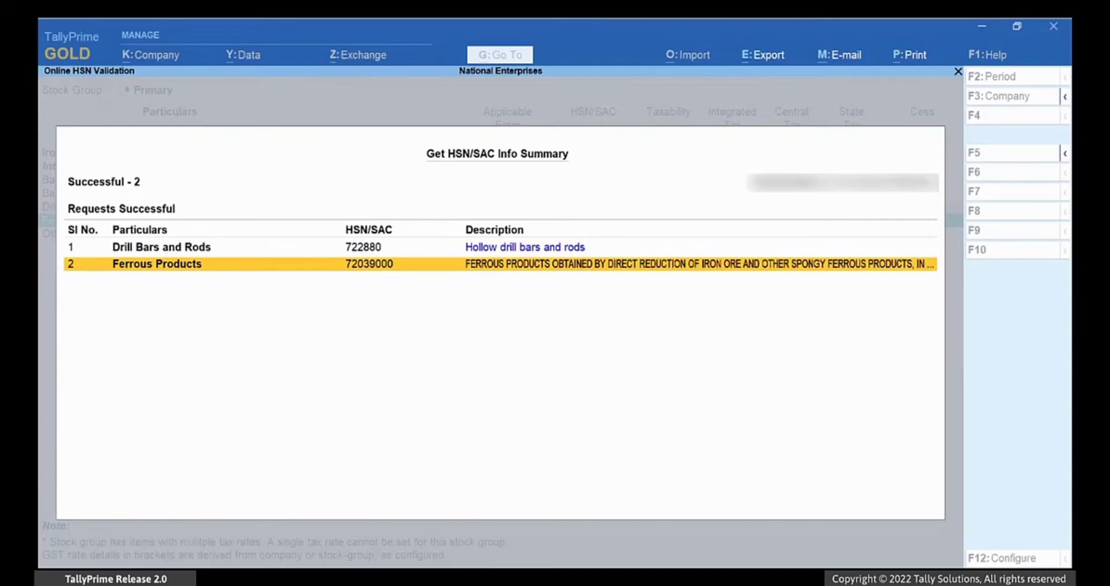
pyautogui.press('Escape')
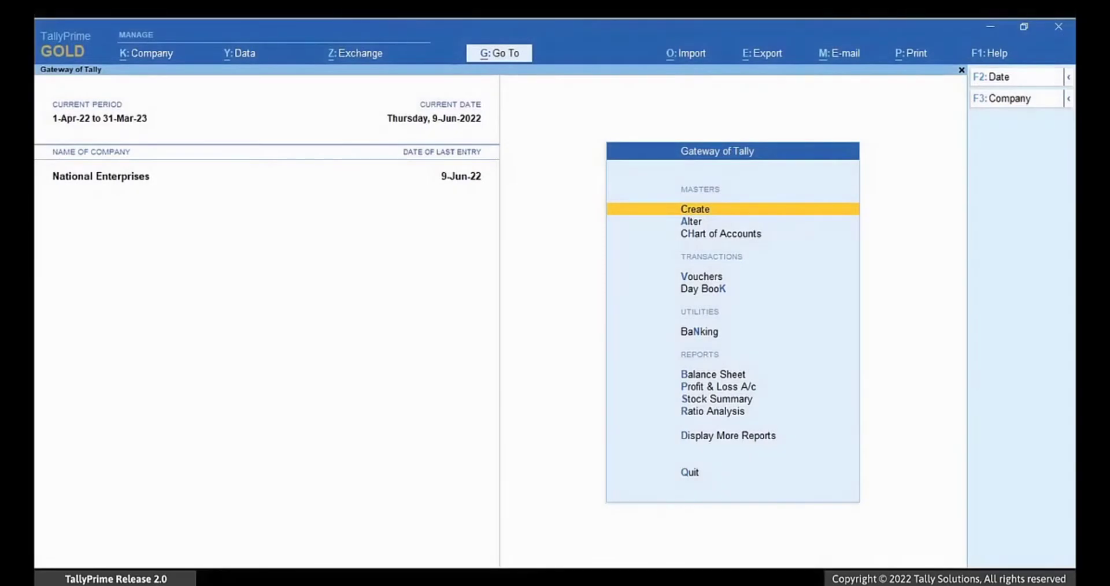
# - Open the Update Party GSTIN report
pyautogui.hotkey('alt', 'g')
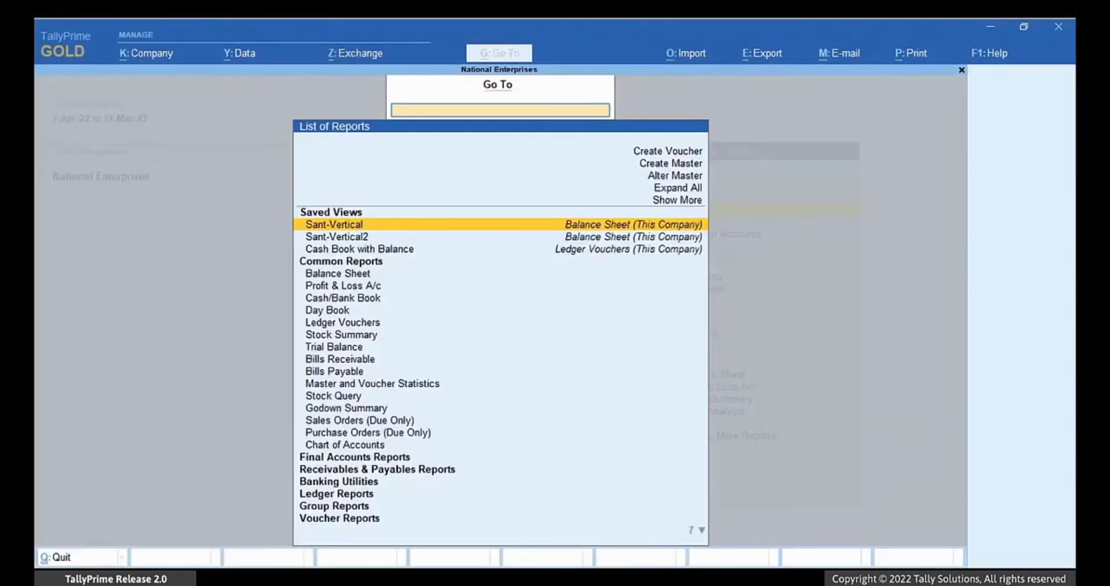
pyautogui.write('Update')
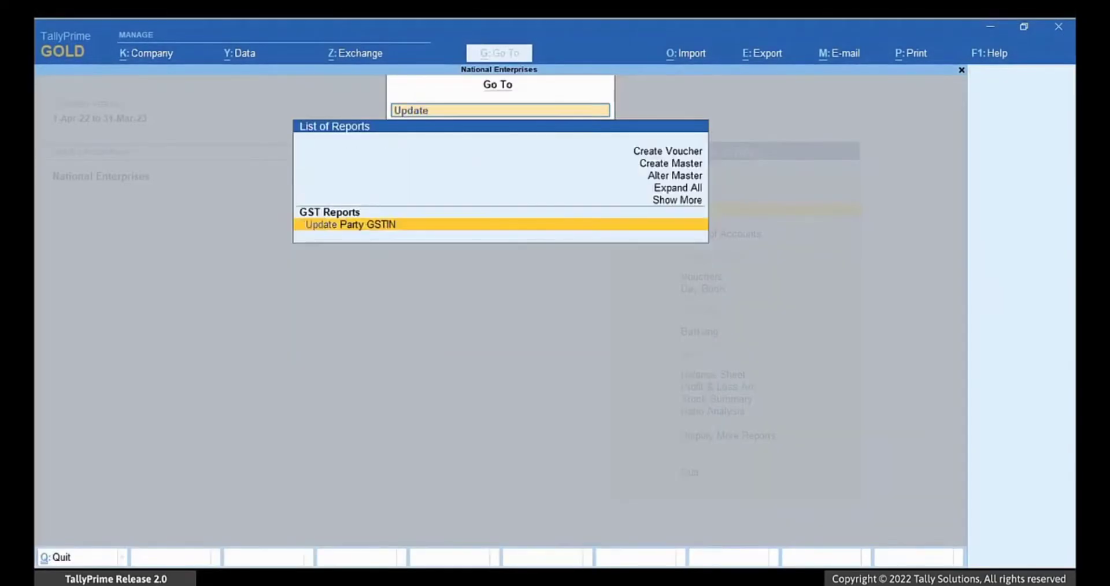
pyautogui.press('Return')
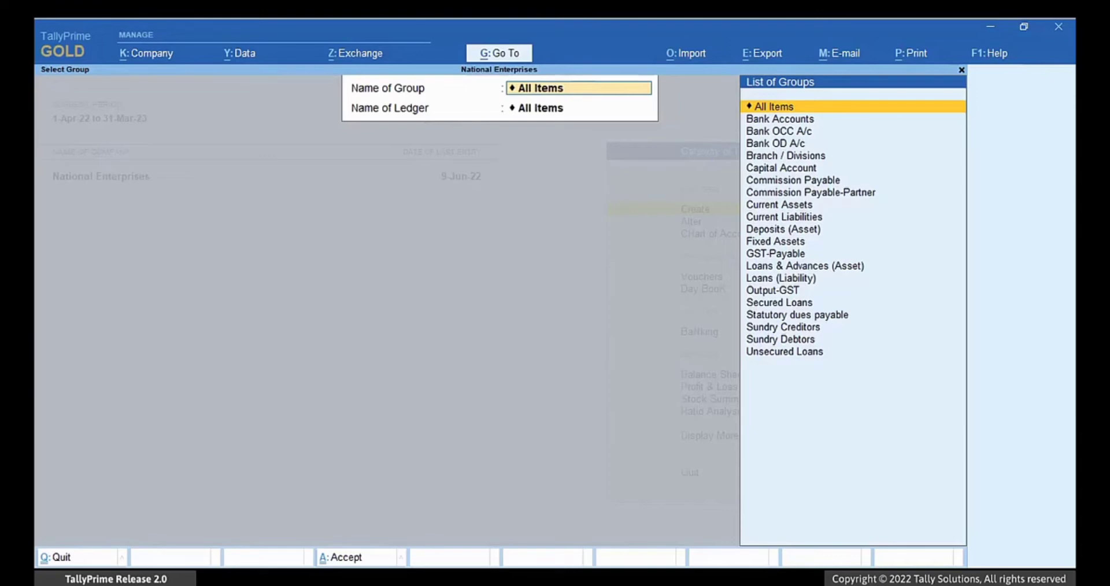
# - Show the parties of the Sundry Creditors group, with All Items as the ledger selection
pyautogui.press('Down')
pyautogui.press('Down')
pyautogui.press('Down')
pyautogui.press('Down')
pyautogui.press('Down')
pyautogui.press('Down')
pyautogui.press('Down')
pyautogui.press('Down')
pyautogui.press('Down')
pyautogui.press('Down')
pyautogui.press('Down')
pyautogui.press('Down')
pyautogui.press('Down')
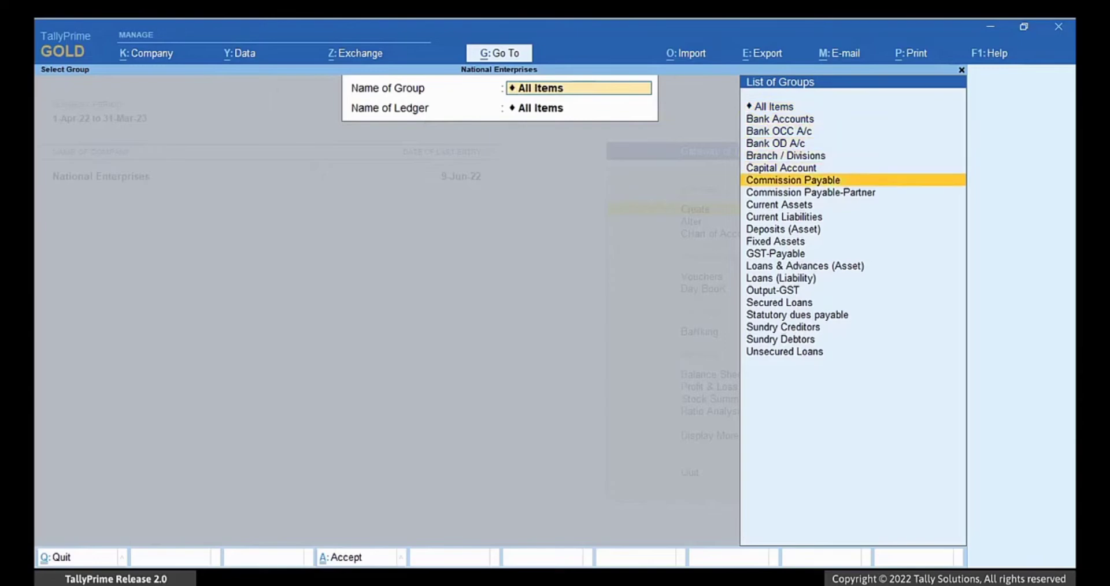
pyautogui.press('Down')
pyautogui.press('Down')
pyautogui.press('Down')
pyautogui.press('Down')
pyautogui.press('Down')
pyautogui.press('Return')
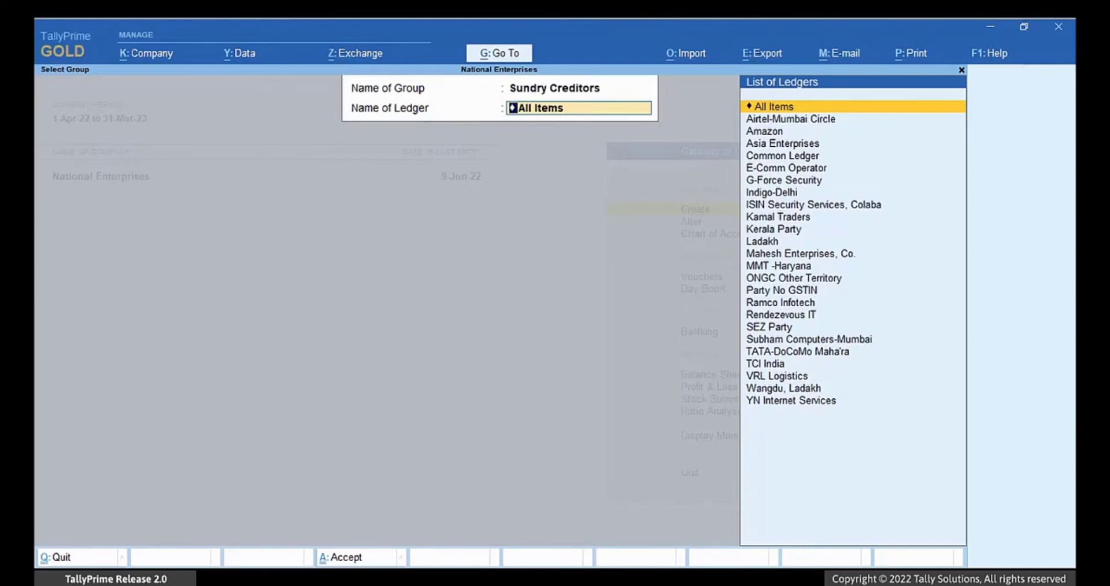
pyautogui.press('Return')
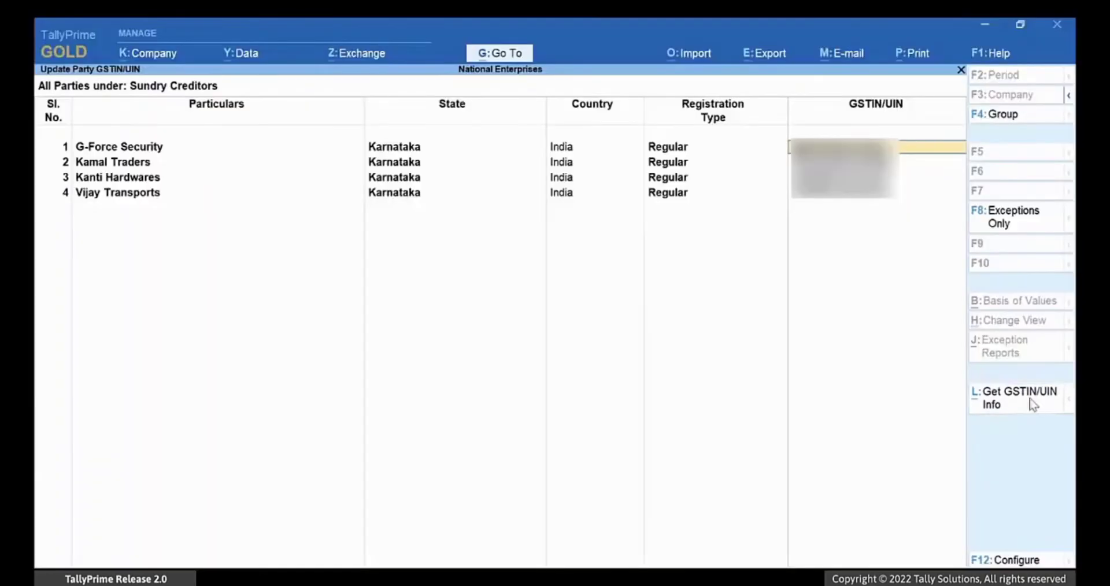
# - Get the GSTIN/UIN info online for all GSTINs/UINs of the listed Sundry Creditors parties
pyautogui.click(1032, 404)
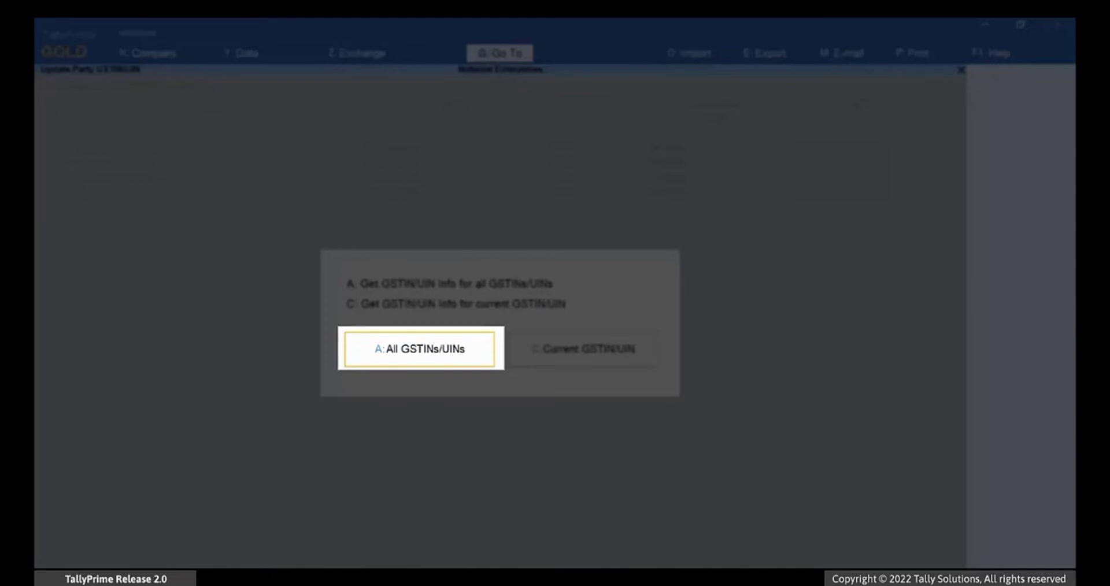
pyautogui.press('a')
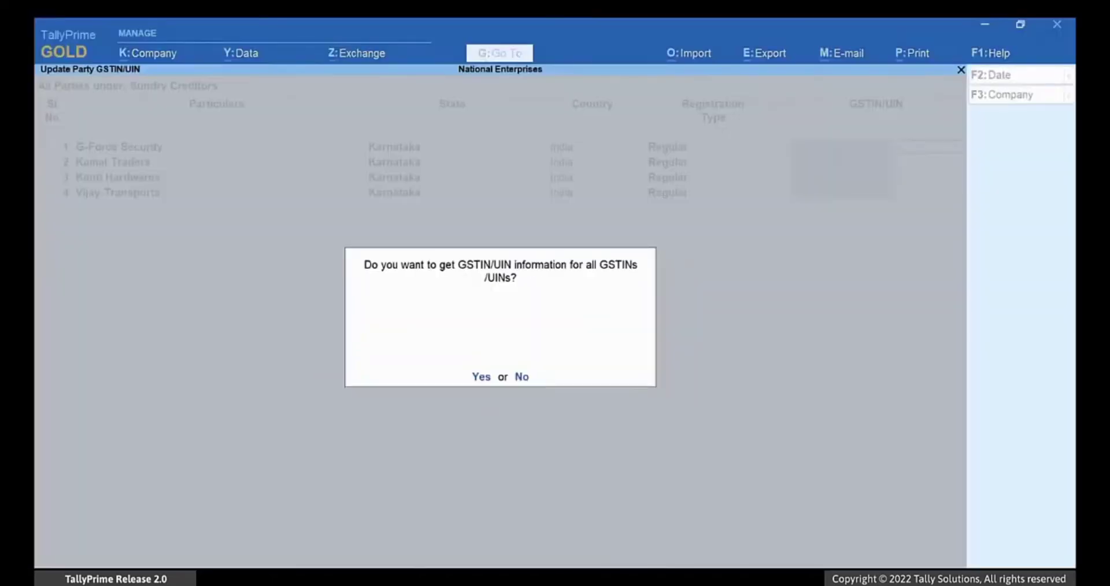
pyautogui.press('y')
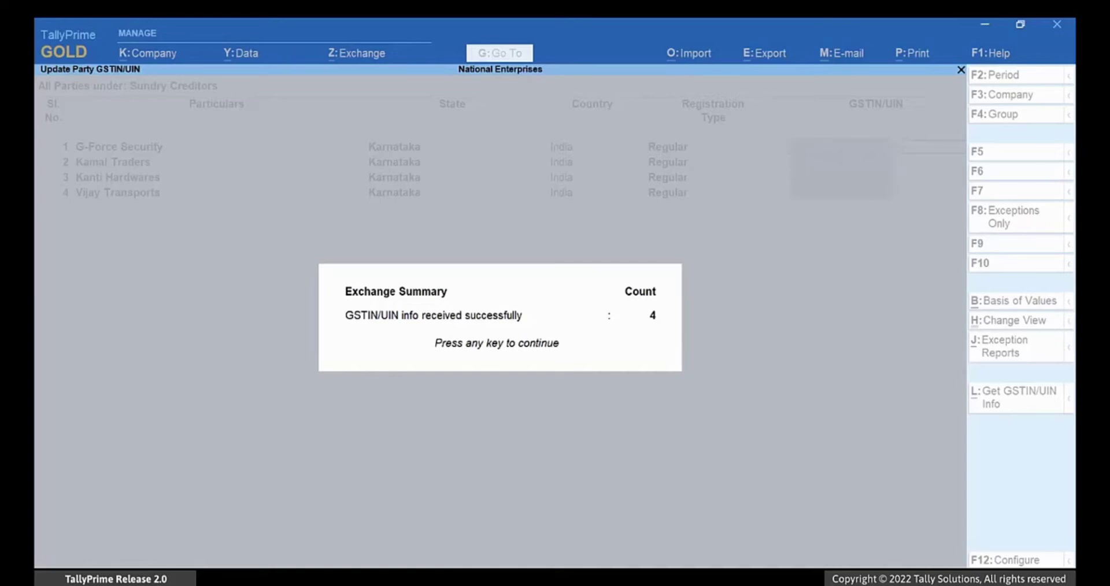
# - Set the fetched GSTIN/UIN info for G-Force Security to Yes in the Update Party GSTIN/UIN report
pyautogui.press('Return')
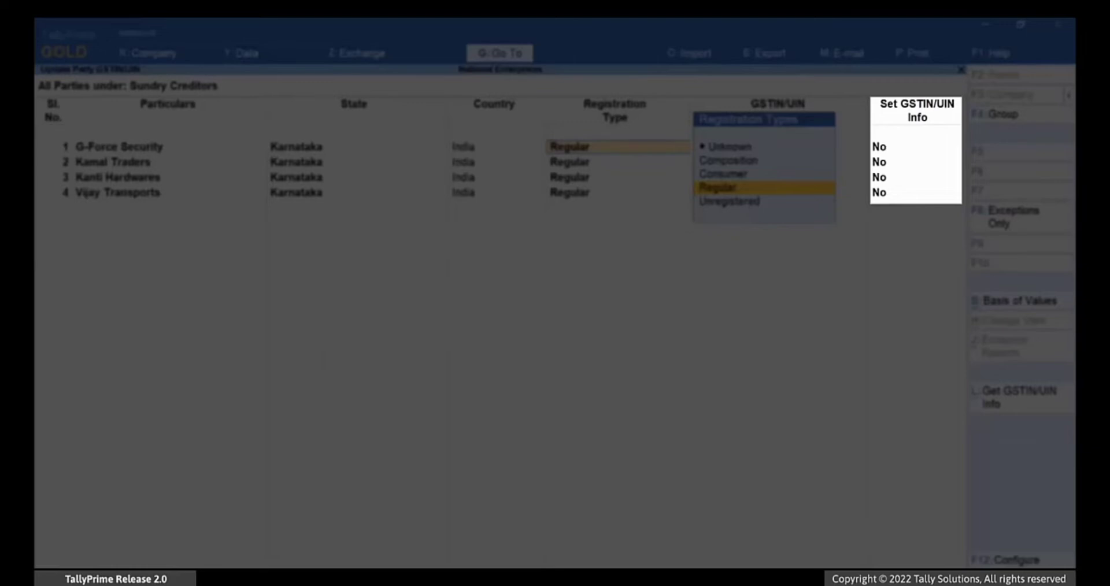
pyautogui.press('Return')
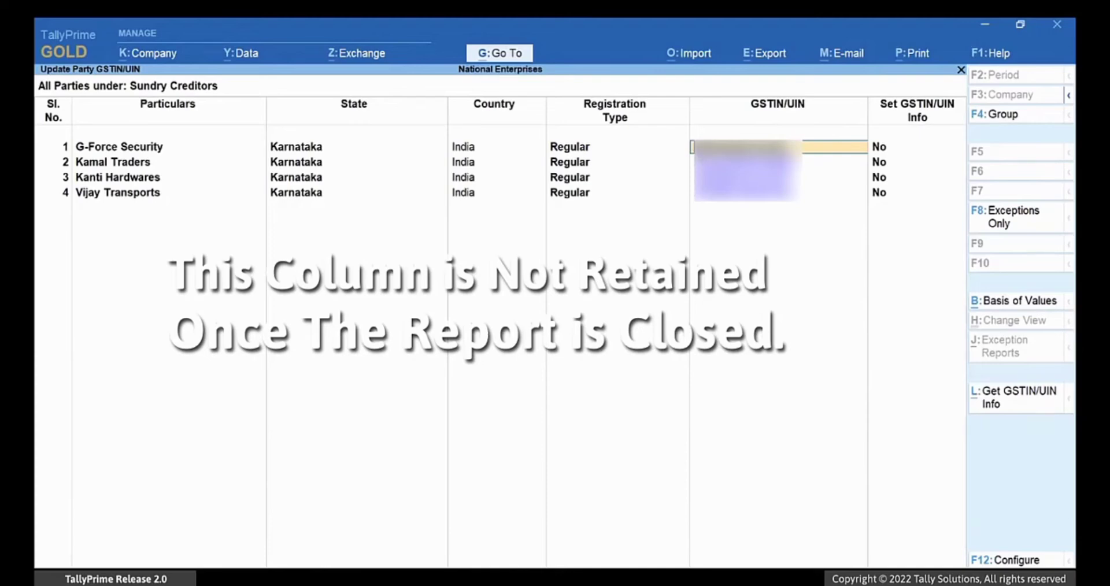
pyautogui.press('Return')
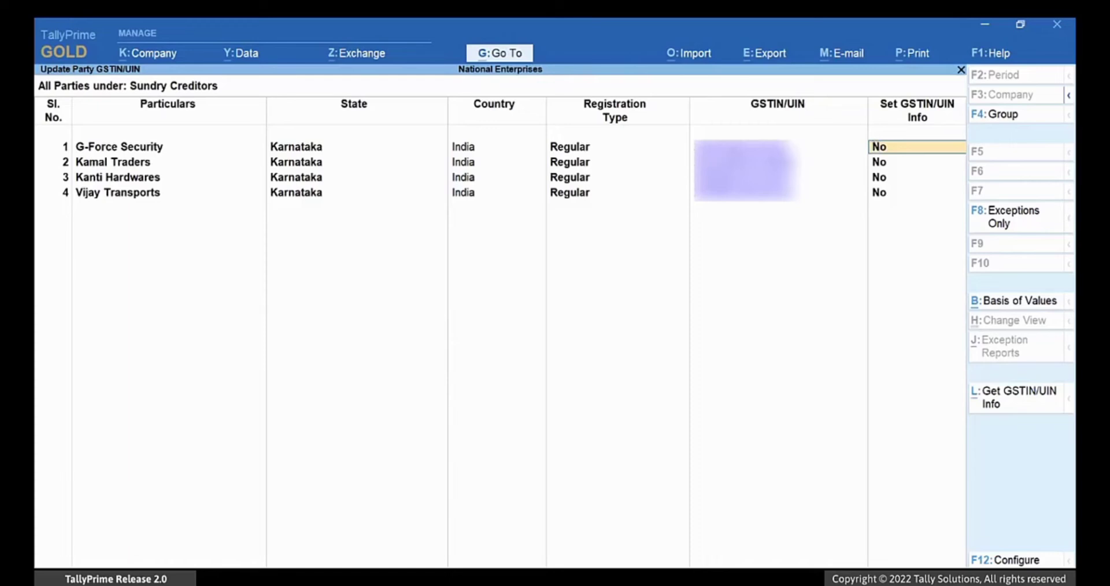
pyautogui.write('Ye')
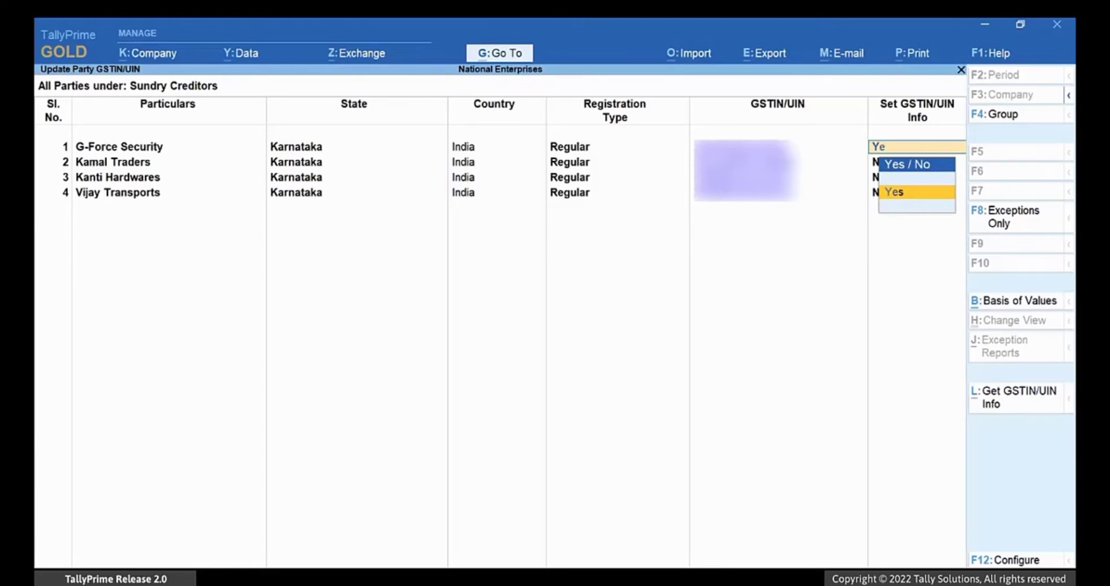
pyautogui.press('Return')
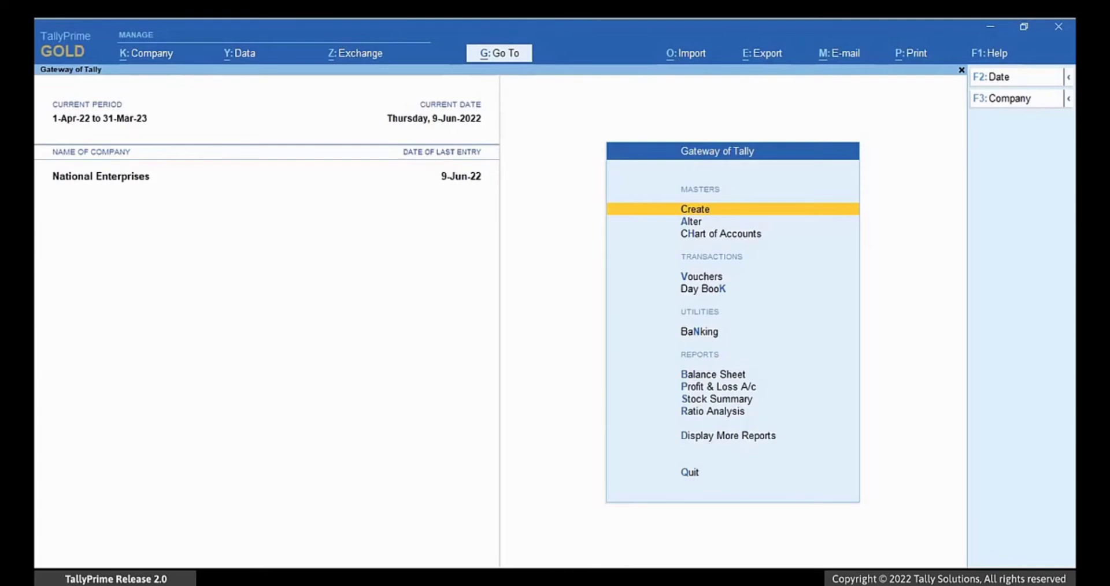
# - Open the GSTR-1 report
pyautogui.hotkey('alt', 'g')
pyautogui.write('Gstr')
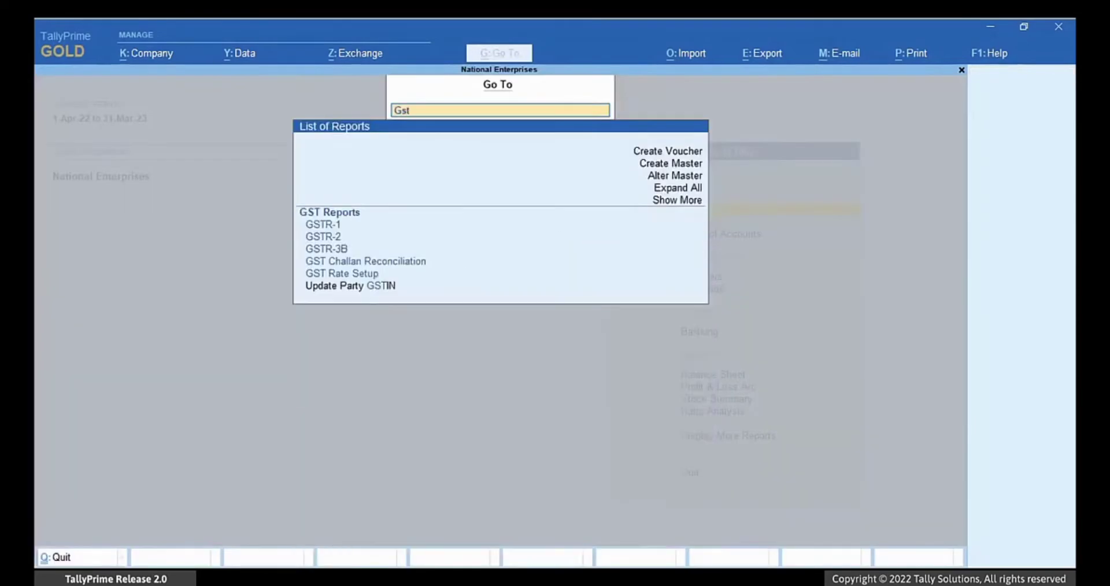
pyautogui.press('Down')
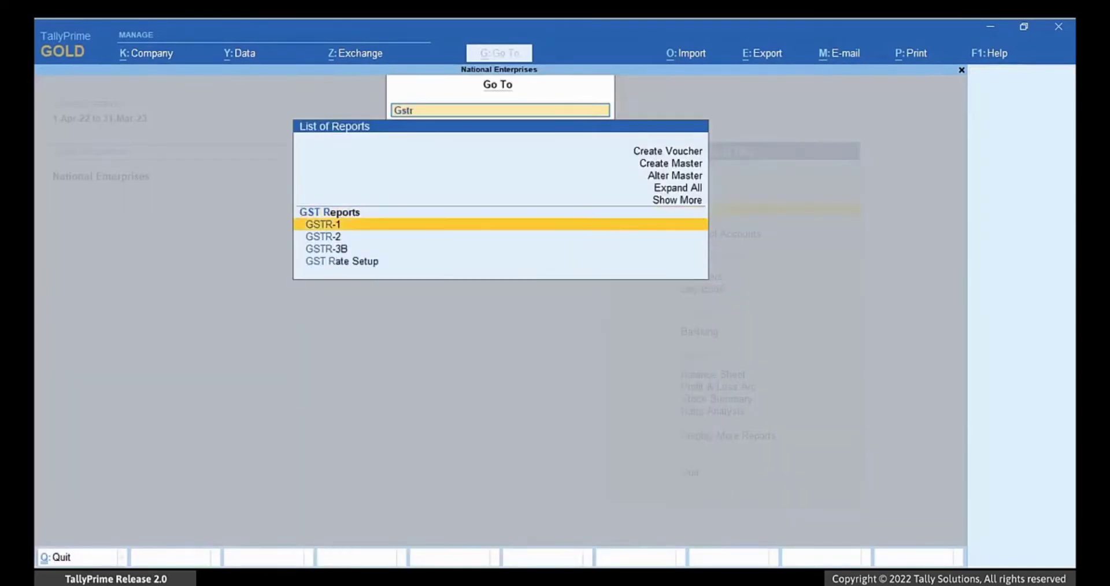
pyautogui.press('Return')
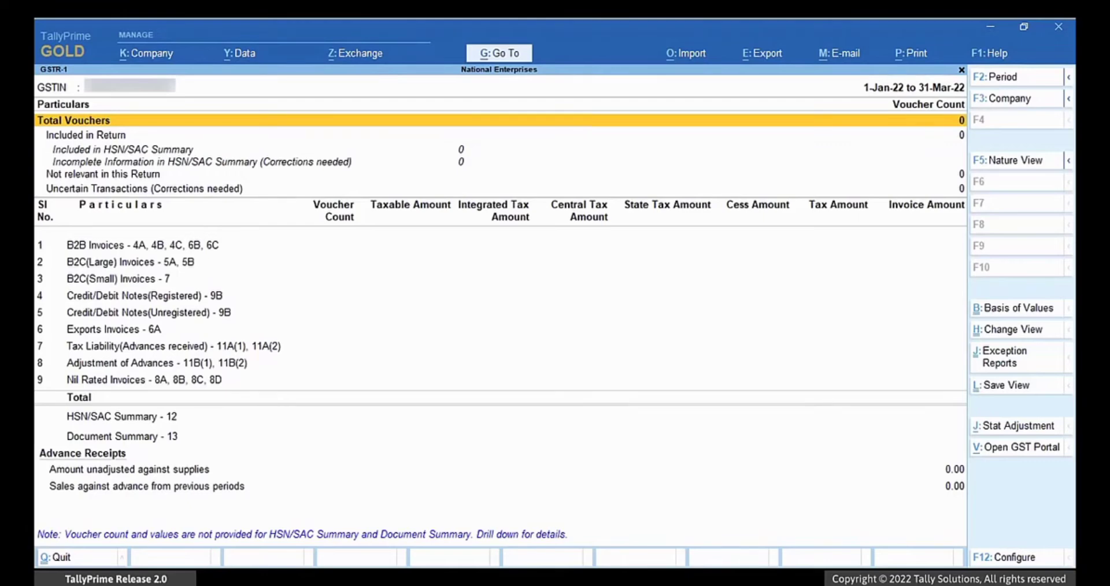
# - Change the GSTR-1 report period to May 2022
pyautogui.press('F2')
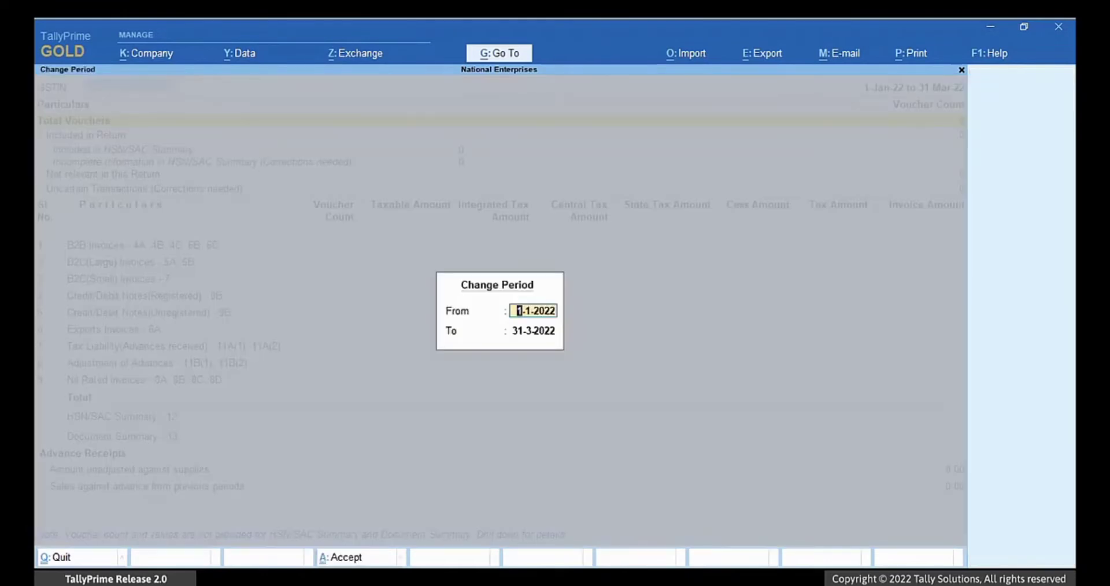
pyautogui.write('may')
pyautogui.press('Return')
pyautogui.write('may')
pyautogui.press('Return')
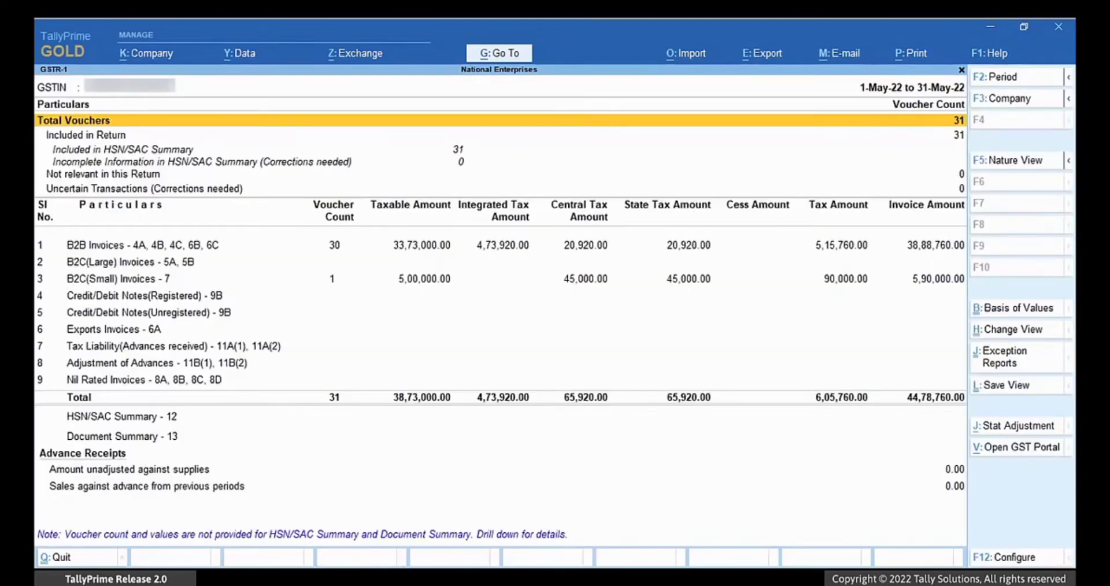
# - Start exporting the GSTR-1 e-return to the local drive in JSON (Data Interchange) format
pyautogui.hotkey('alt', 'e')
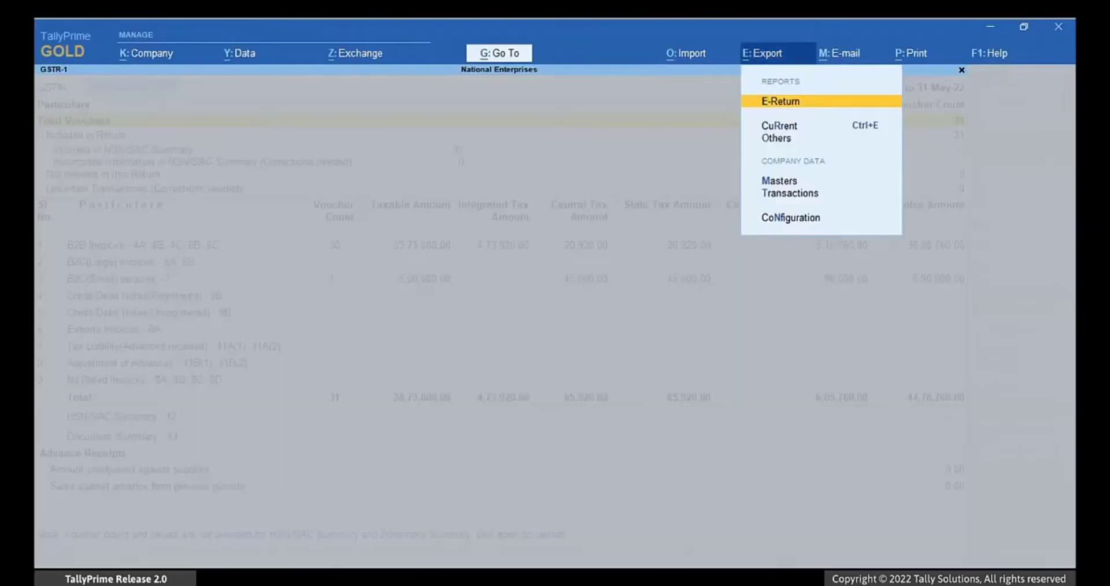
pyautogui.press('Return')
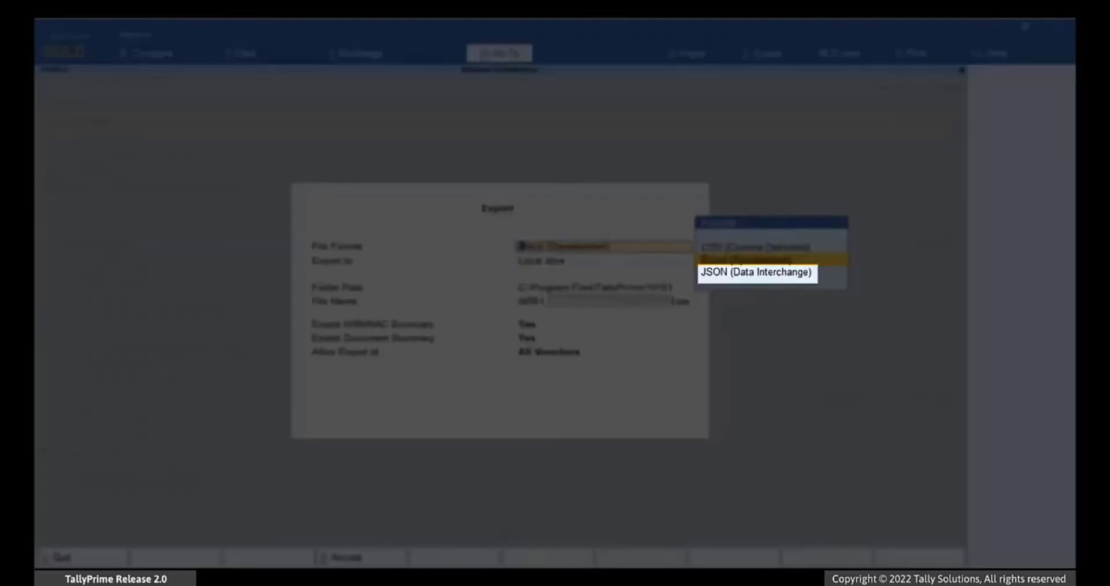
pyautogui.press('Down')
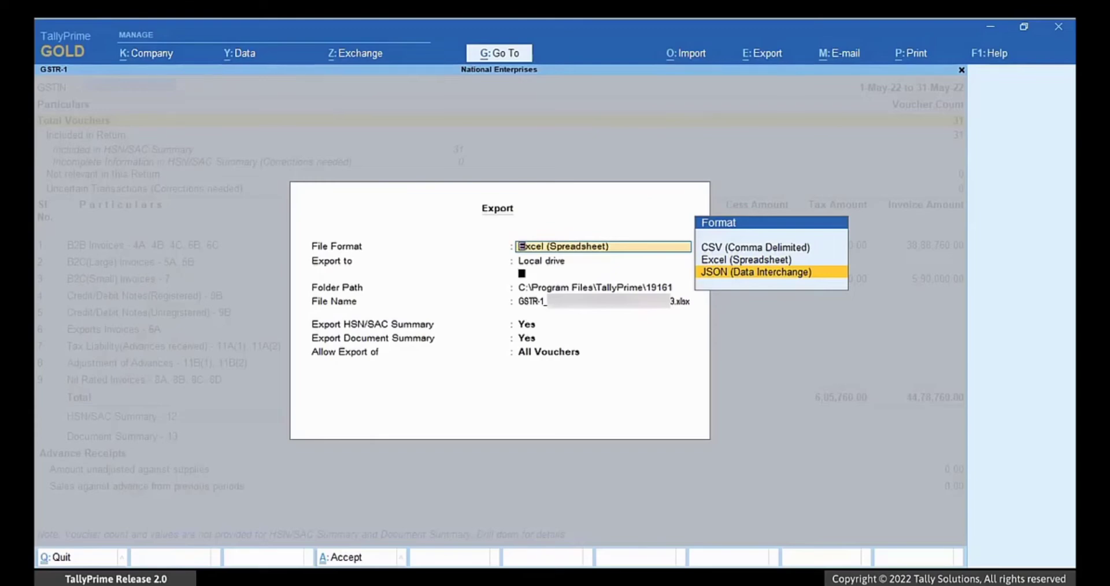
pyautogui.press('Return')
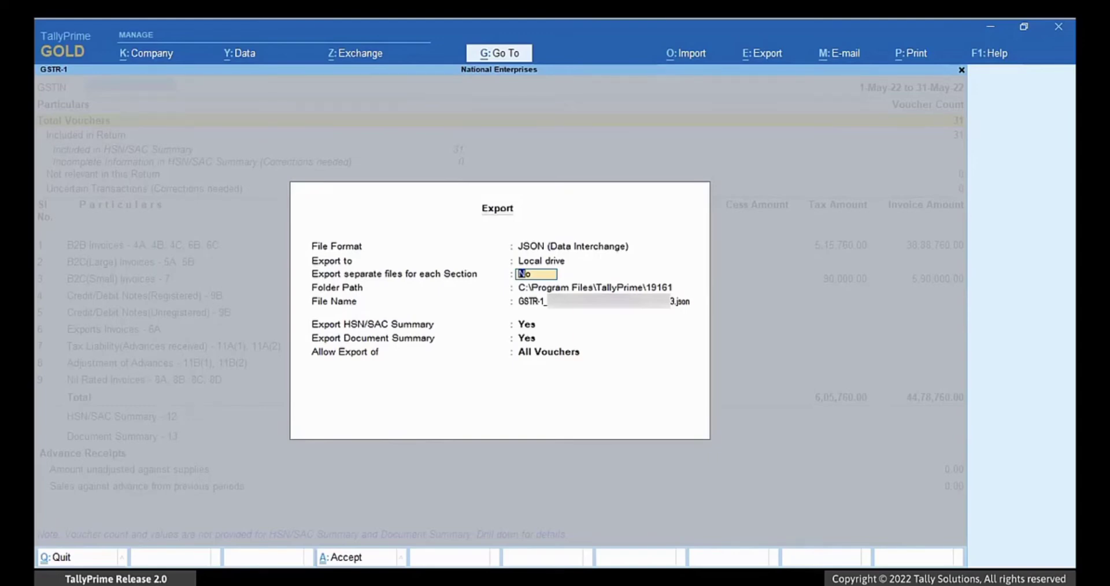
# - Keep separate files for each section set to No and specify D:\Returns as the export folder path
pyautogui.press('Return')
pyautogui.press('Up')
pyautogui.press('Return')
pyautogui.write('D')
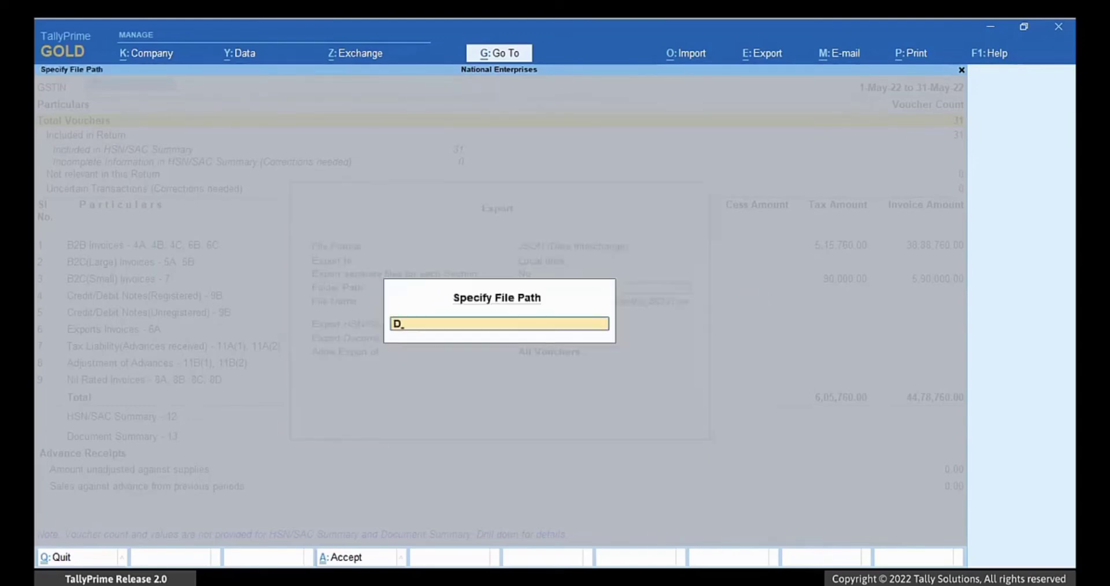
pyautogui.write(':\\Returns')
pyautogui.press('Return')
pyautogui.press('Return')
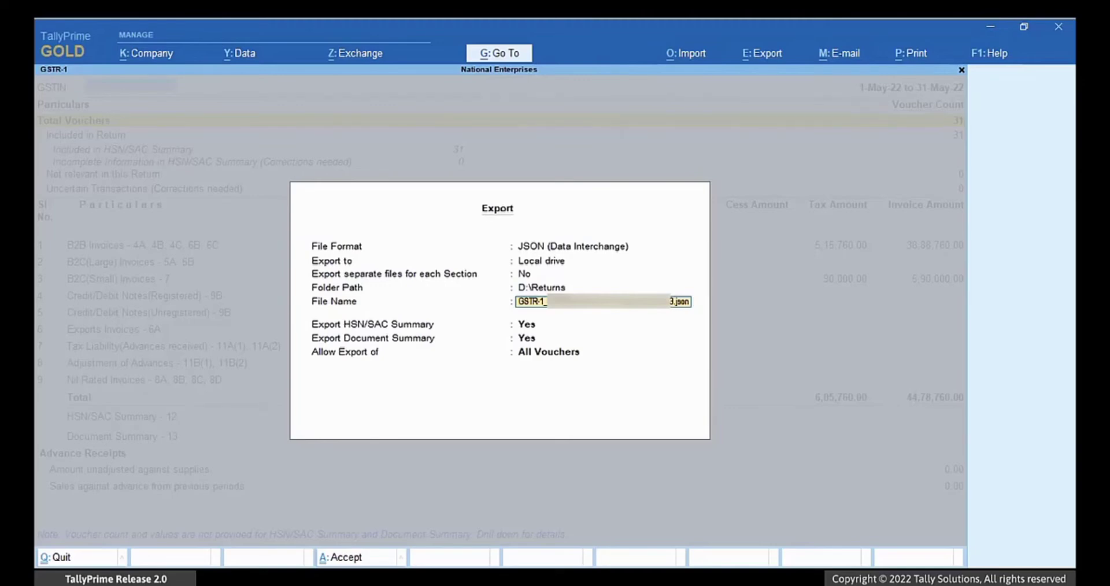
# - Export the JSON return with HSN/SAC Summary and Document Summary set to Yes, for All Vouchers
pyautogui.press('Return')
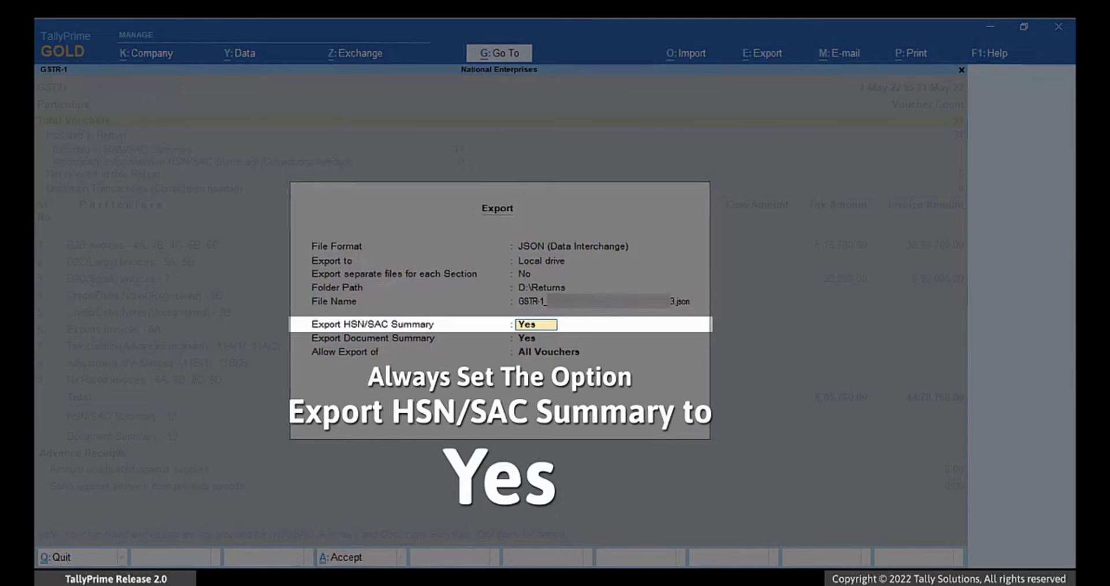
pyautogui.press('Return')
pyautogui.press('Return')
pyautogui.press('Return')
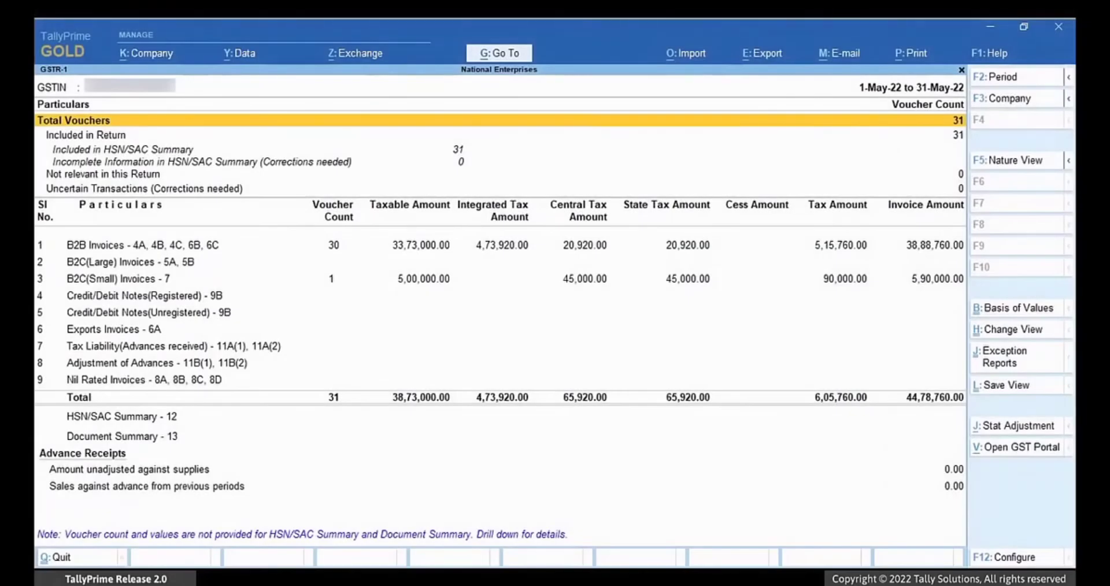
# - Start a GSTR-1 e-return export in Excel (Spreadsheet) format to the local drive, with D:\Returns as the folder path
pyautogui.hotkey('alt', 'e')
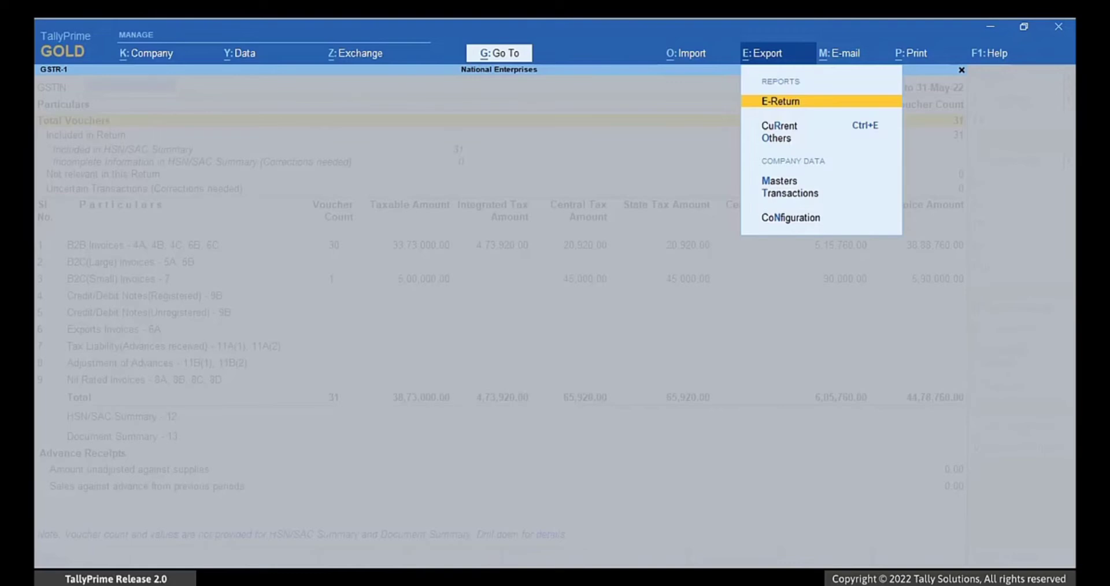
pyautogui.press('Return')
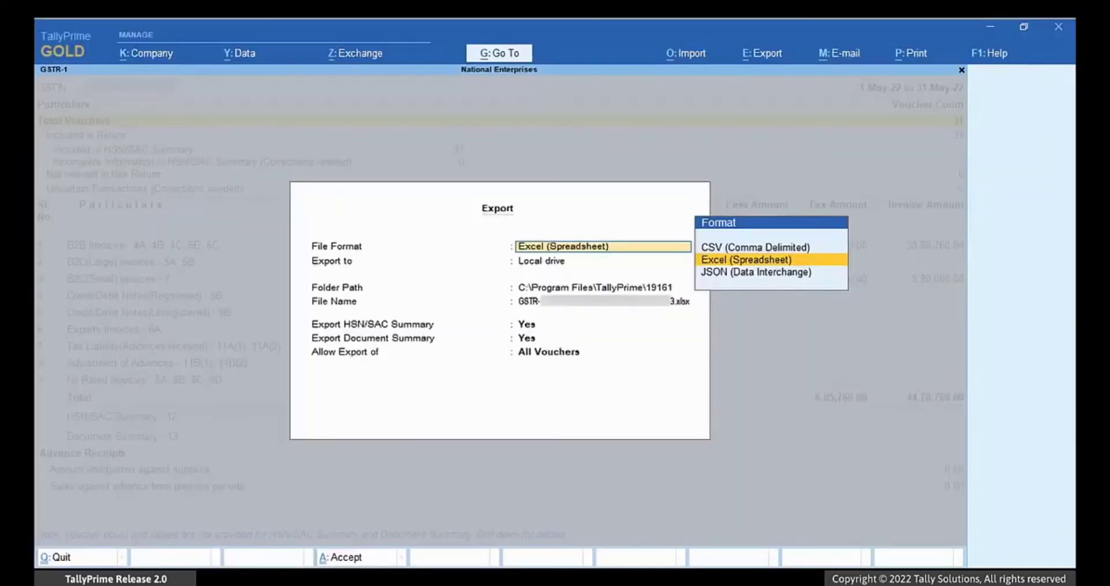
pyautogui.press('Return')
pyautogui.press('Up')
pyautogui.press('Return')
pyautogui.write('D:')
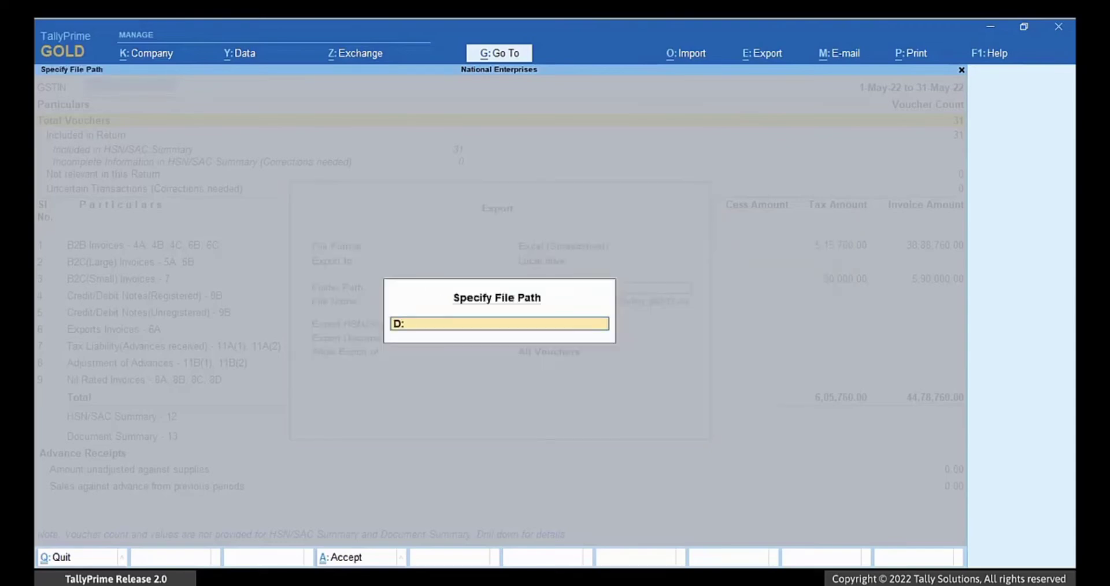
pyautogui.write('\\Returns')
pyautogui.press('Return')
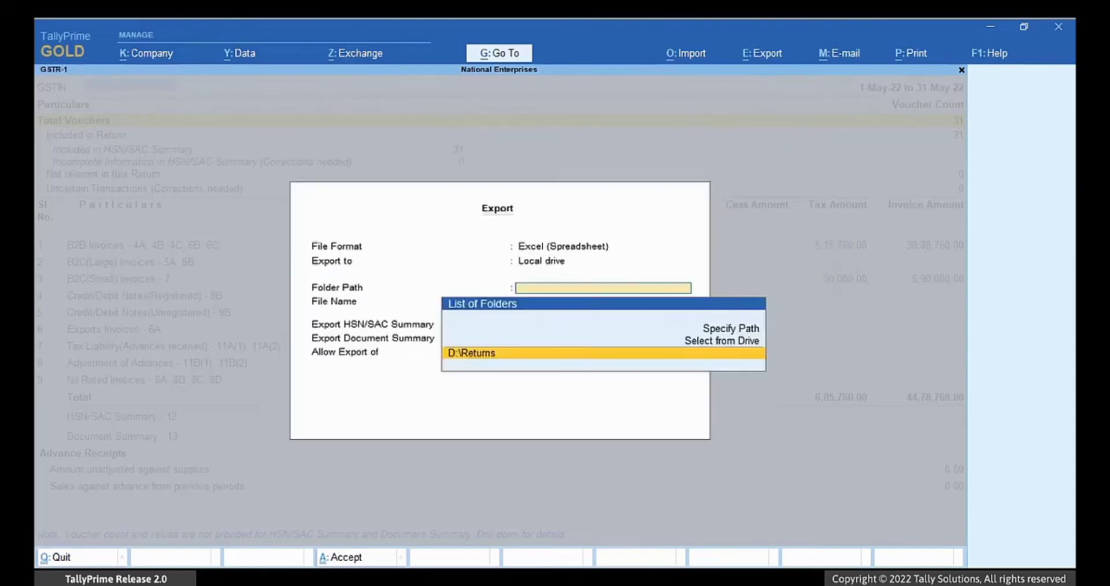
pyautogui.press('Return')
# - Send the Excel export with HSN/SAC Summary and Document Summary set to Yes, for All Vouchers
pyautogui.press('Return')
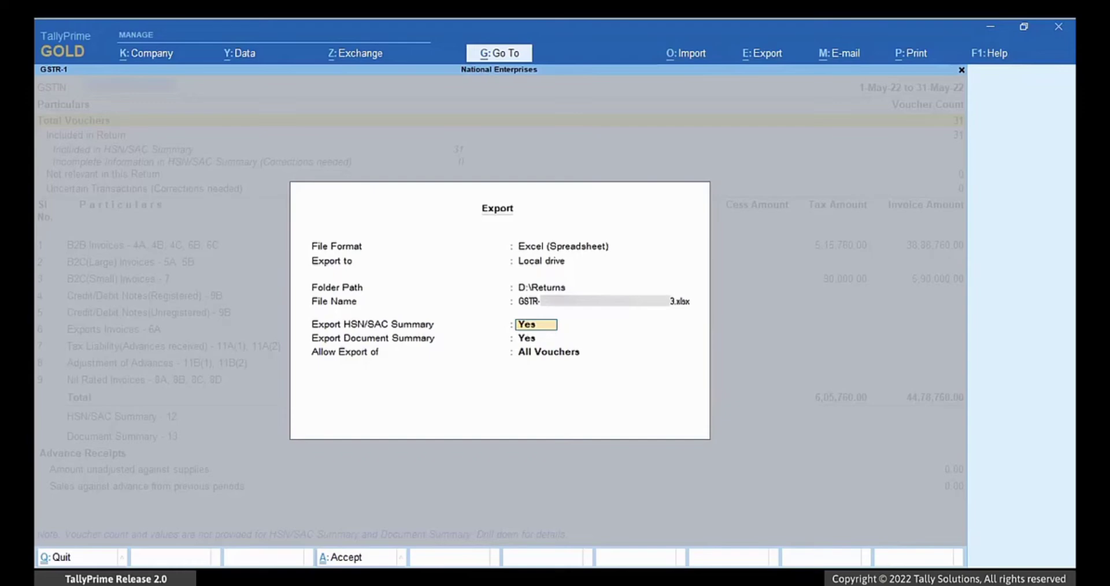
pyautogui.press('Return')
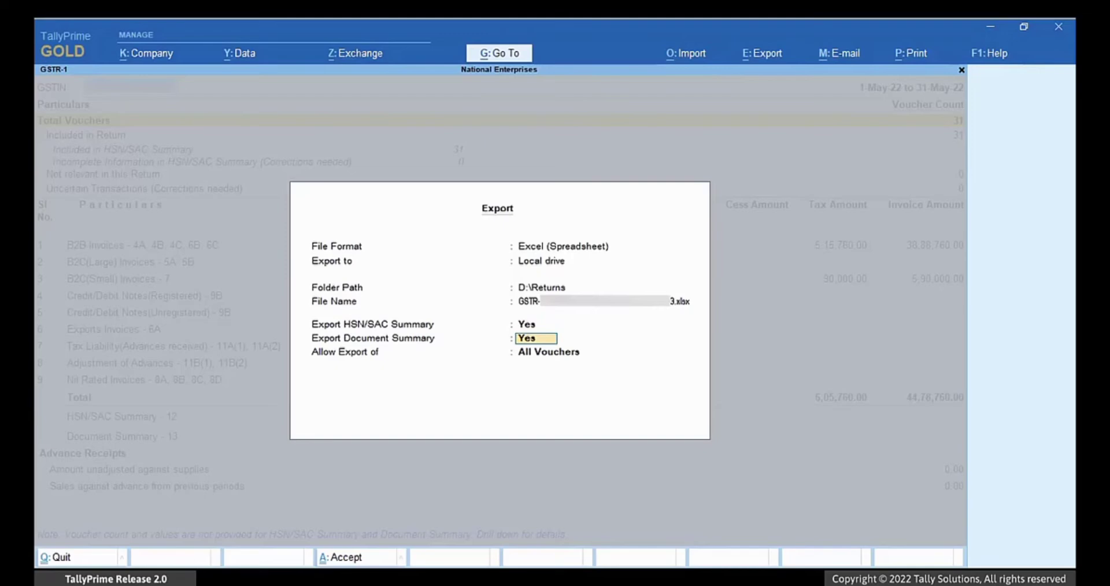
pyautogui.press('Return')
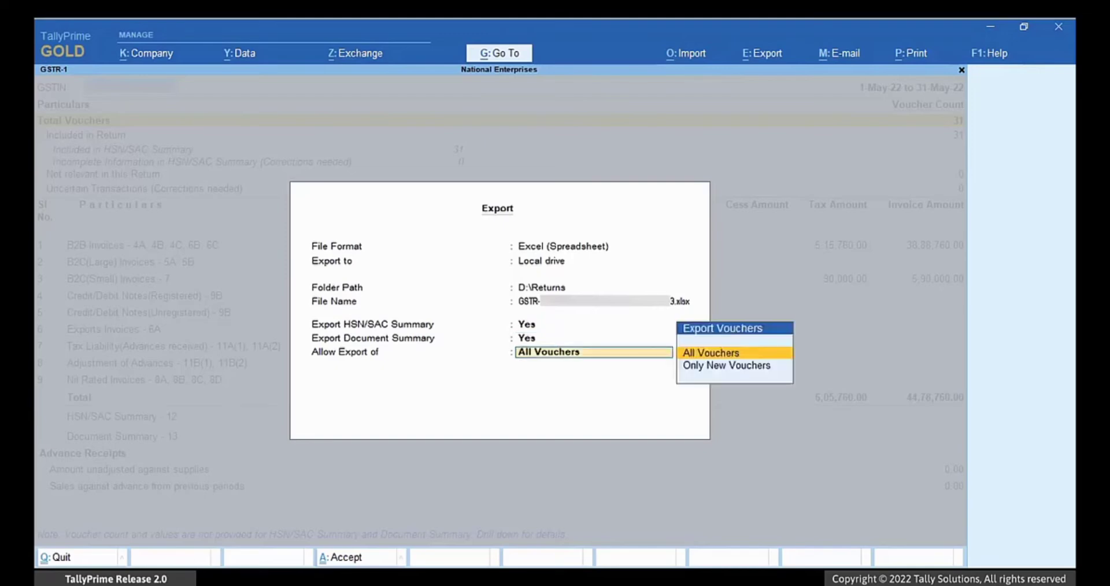
pyautogui.press('Return')
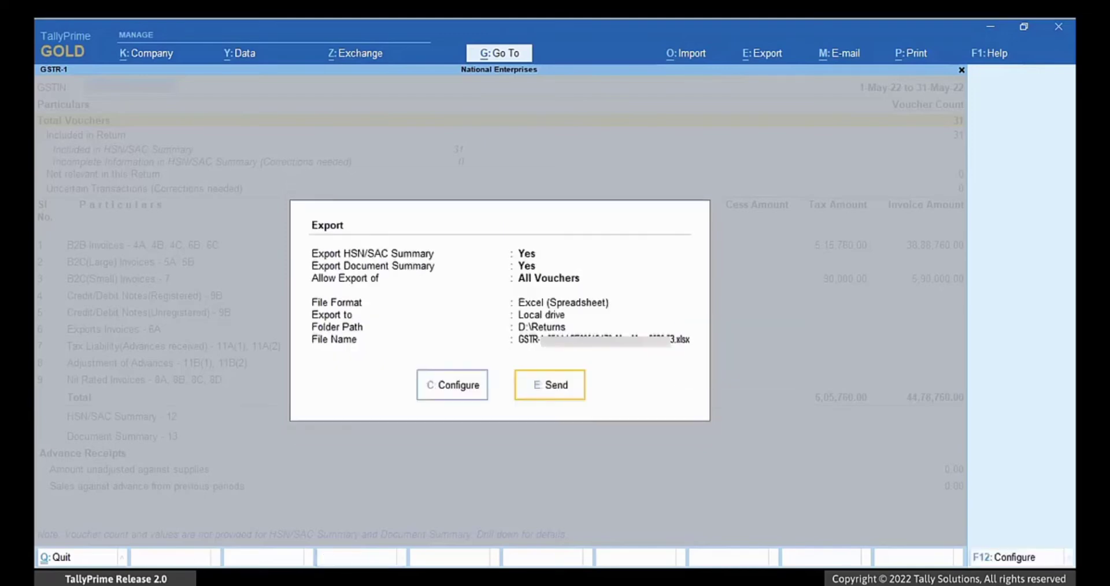
pyautogui.click(548, 386)
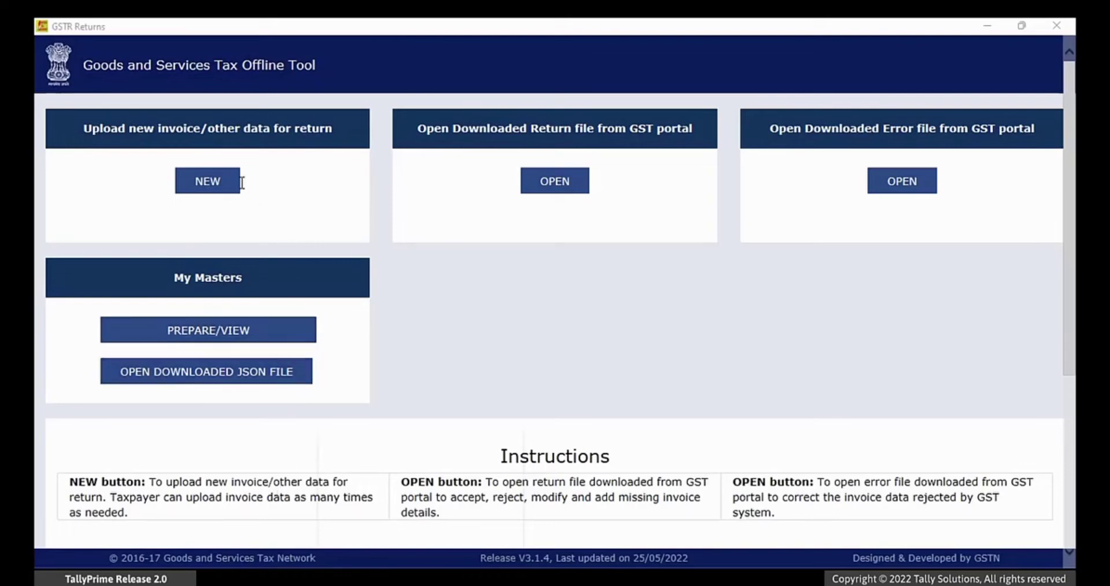
# - In the Goods and Services Tax Offline Tool, create a new GSTR-1/IFF return with the supplier's GSTIN, financial year 2022-23 and tax period May
pyautogui.click(234, 182)
pyautogui.click(403, 226)
pyautogui.write('05')
pyautogui.press('Tab')
pyautogui.press('Tab')
pyautogui.press('Up')
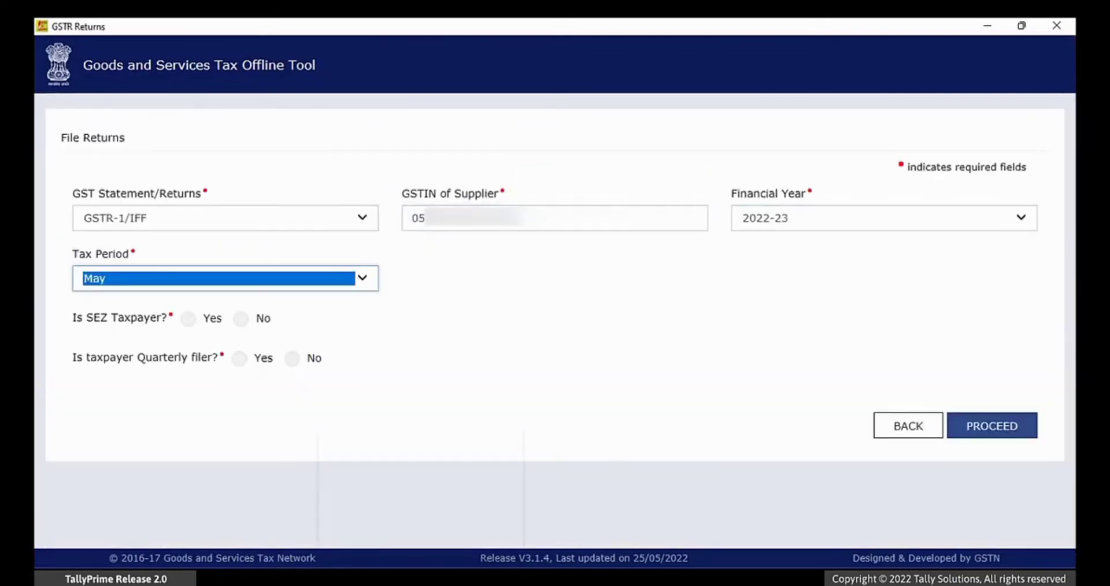
# - Answer No for SEZ taxpayer, quarterly filer and aggregate turnover above 5CR, and proceed to the return's data entry
pyautogui.click(241, 318)
pyautogui.click(292, 359)
pyautogui.click(512, 399)
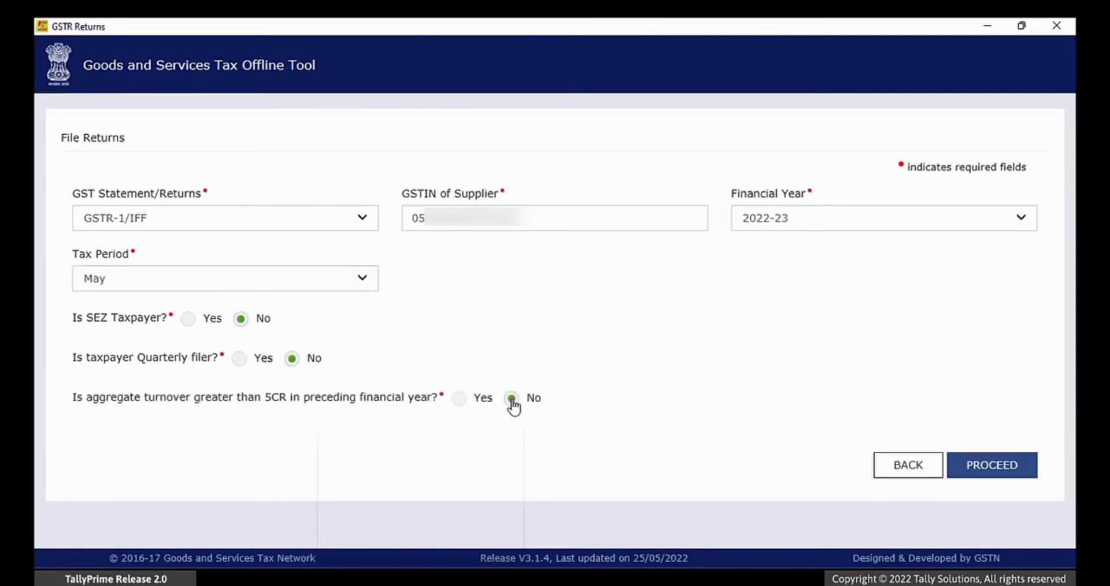
pyautogui.click(998, 471)
pyautogui.click(585, 392)
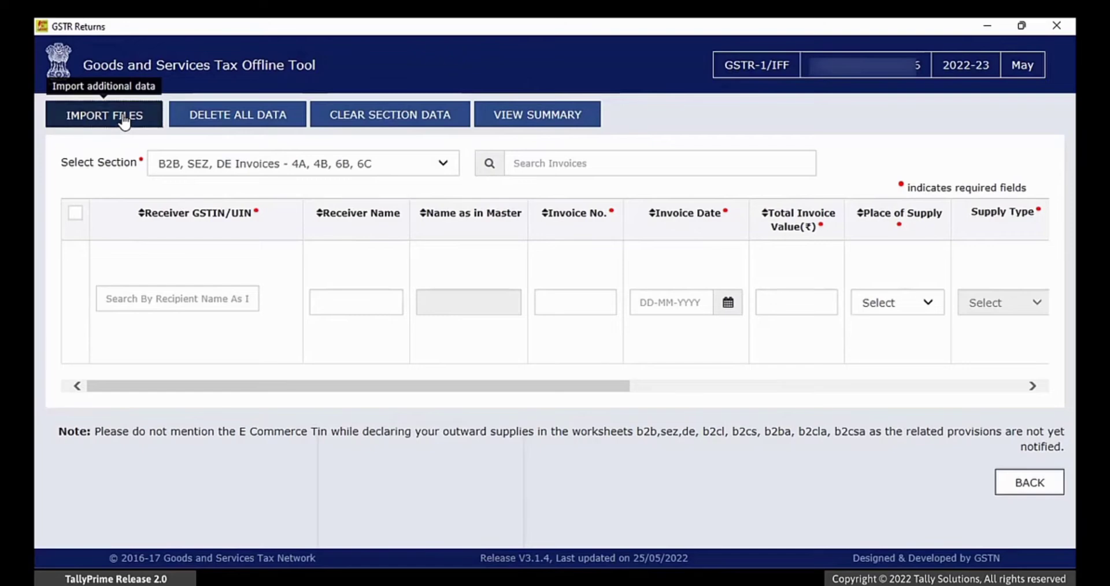
# - Import the exported GSTR-1 Excel file from the Returns folder for all sections in one go and save the data
pyautogui.click(123, 119)
pyautogui.click(173, 257)
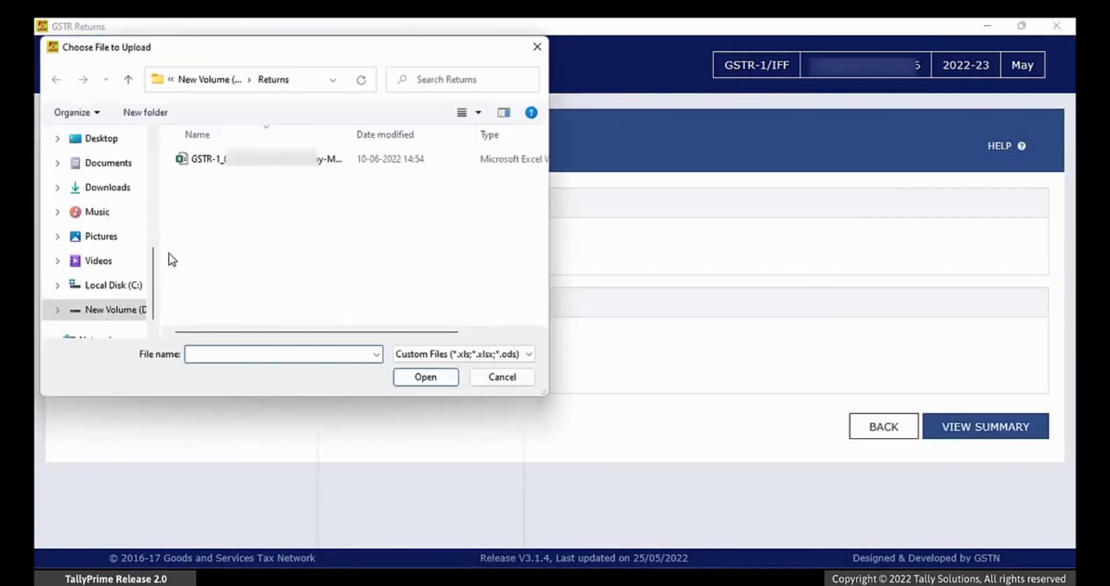
pyautogui.click(242, 165)
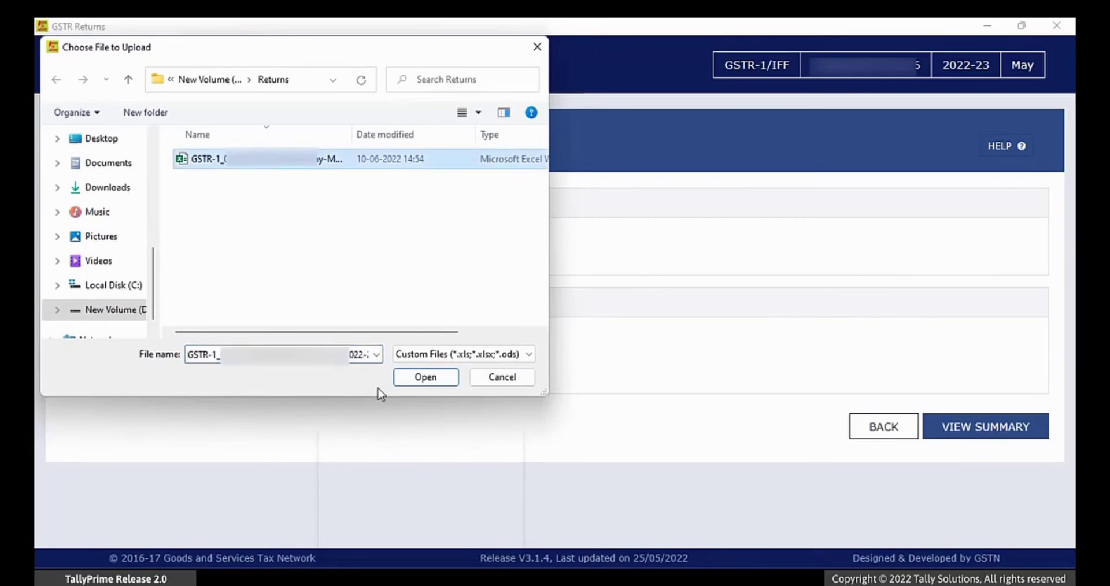
pyautogui.click(425, 378)
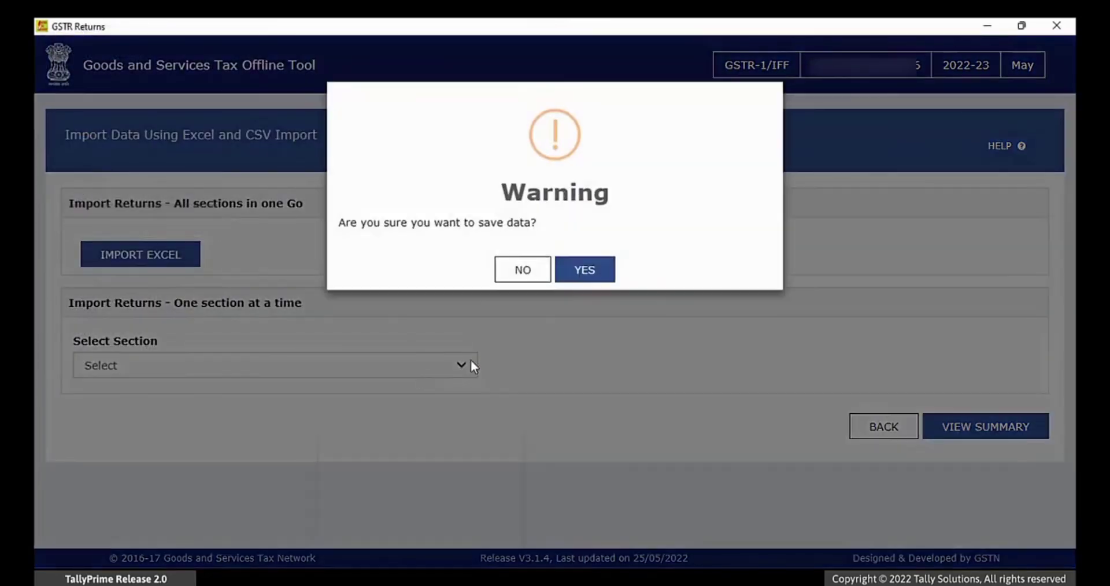
pyautogui.click(578, 276)
pyautogui.click(555, 368)
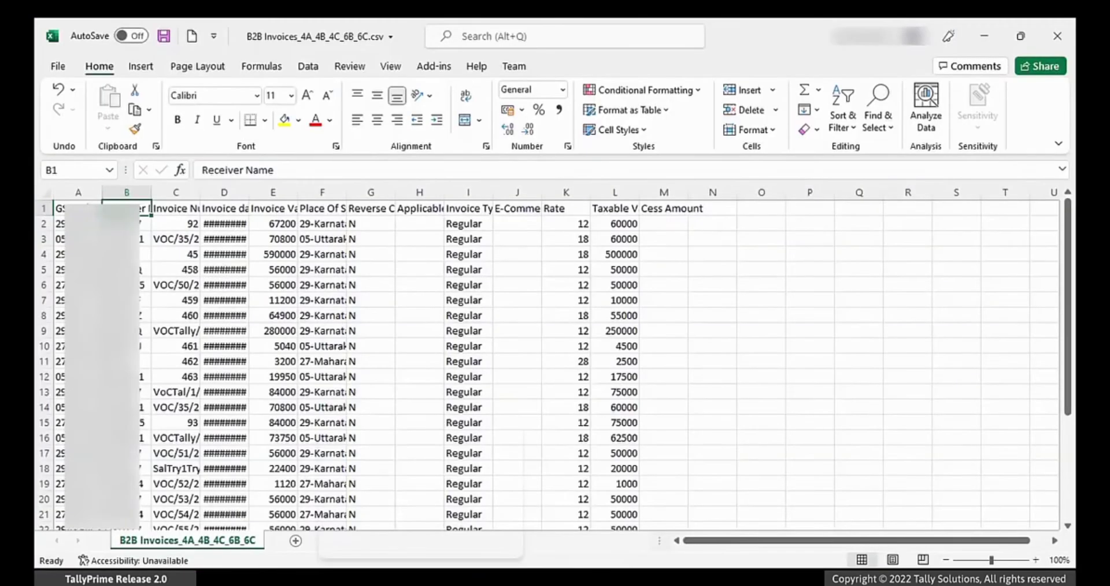
# - In Excel, examine the first invoice row of B2B Invoices_4A_4B_4C_6B_6C.csv across its columns
pyautogui.press('Down')
pyautogui.press('Right')
pyautogui.press('Right')
pyautogui.press('Right')
pyautogui.press('Right')
pyautogui.press('Right')
pyautogui.press('Right')
pyautogui.press('Right')
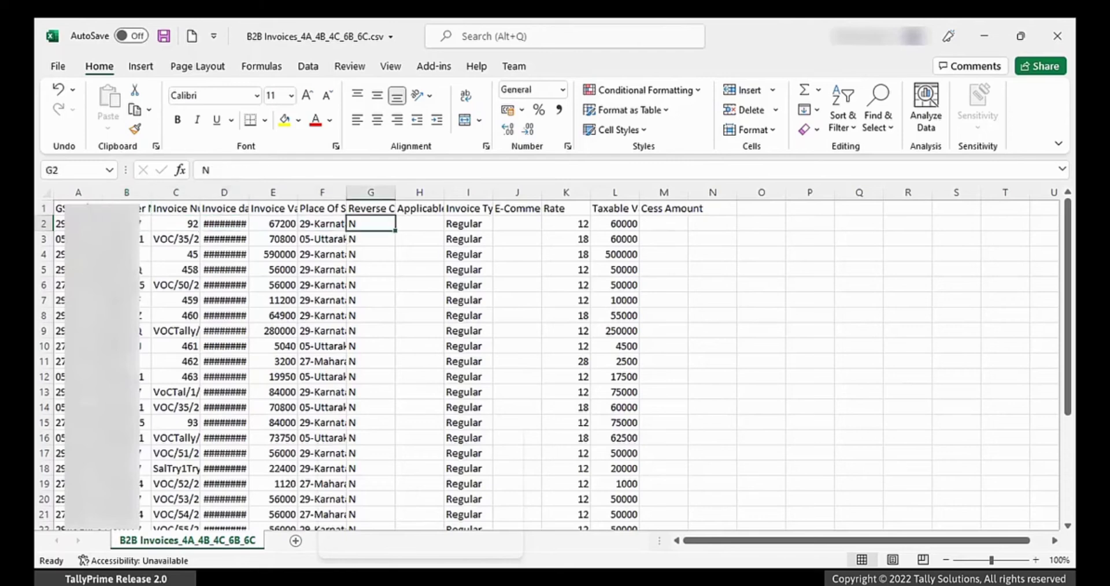
# - Change the first invoice's Invoice Type in cell I2 to Regular B2B
pyautogui.press('F2')
pyautogui.write('B2B')
pyautogui.press('Return')
pyautogui.press('Up')
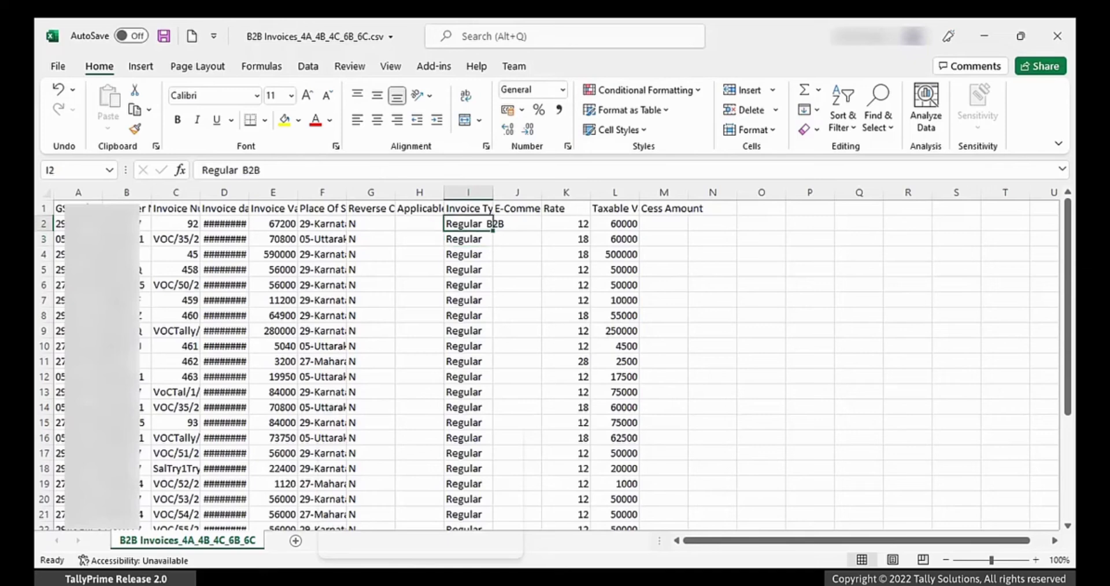
# - Fill the Regular B2B invoice type from I2 down through I31 and save the CSV file
pyautogui.hotkey('shift', 'Down')
pyautogui.hotkey('shift', 'Down')
pyautogui.hotkey('shift', 'Down')
pyautogui.hotkey('shift', 'Down')
pyautogui.hotkey('shift', 'Down')
pyautogui.hotkey('shift', 'Down')
pyautogui.hotkey('shift', 'Down')
pyautogui.hotkey('shift', 'Down')
pyautogui.hotkey('shift', 'Down')
pyautogui.hotkey('shift', 'Down')
pyautogui.hotkey('shift', 'Down')
pyautogui.hotkey('shift', 'Down')
pyautogui.hotkey('shift', 'Down')
pyautogui.hotkey('shift', 'Down')
pyautogui.hotkey('shift', 'Down')
pyautogui.hotkey('shift', 'Down')
pyautogui.hotkey('shift', 'Down')
pyautogui.hotkey('shift', 'Down')
pyautogui.hotkey('shift', 'Down')
pyautogui.hotkey('shift', 'Down')
pyautogui.hotkey('shift', 'Down')
pyautogui.hotkey('shift', 'Down')
pyautogui.hotkey('shift', 'Down')
pyautogui.hotkey('shift', 'Down')
pyautogui.hotkey('shift', 'Down')
pyautogui.hotkey('shift', 'Down')
pyautogui.hotkey('shift', 'Down')
pyautogui.hotkey('shift', 'Down')
pyautogui.hotkey('shift', 'Down')
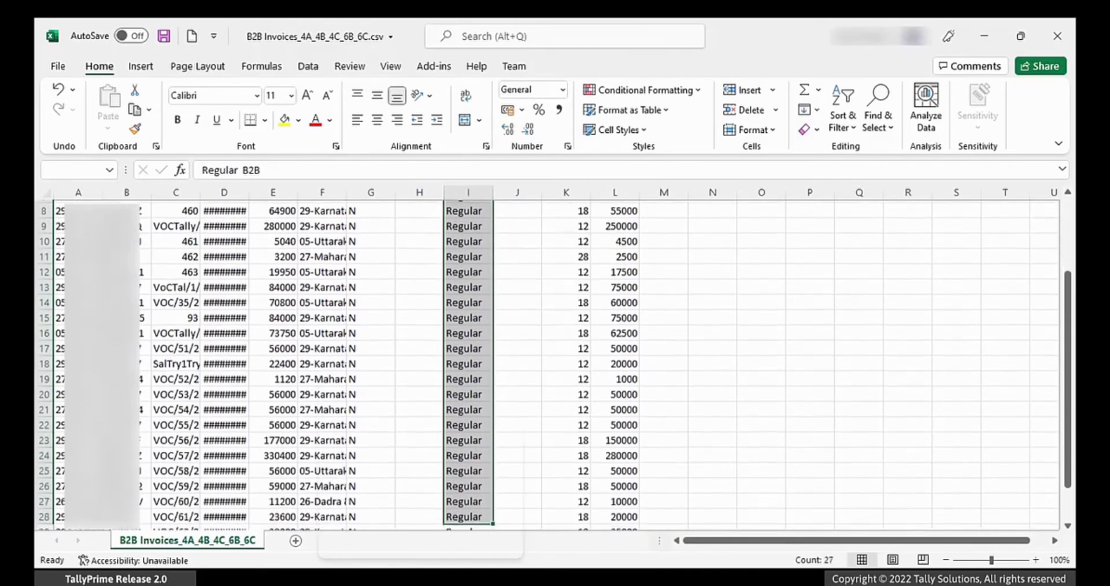
pyautogui.hotkey('shift', 'Up')
pyautogui.hotkey('ctrl', 'd')
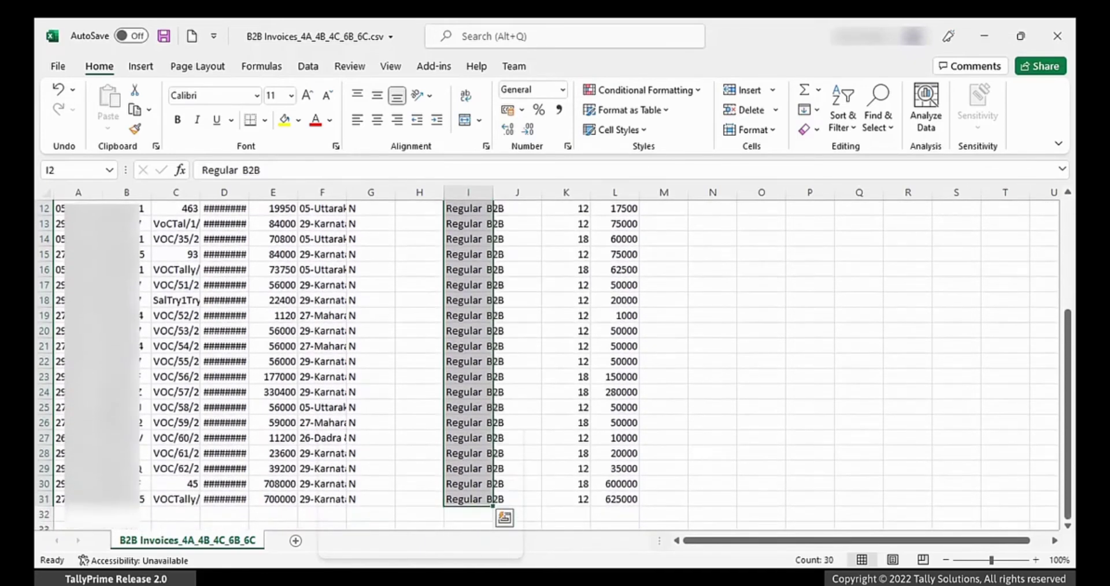
pyautogui.press('Right')
pyautogui.hotkey('ctrl', 's')
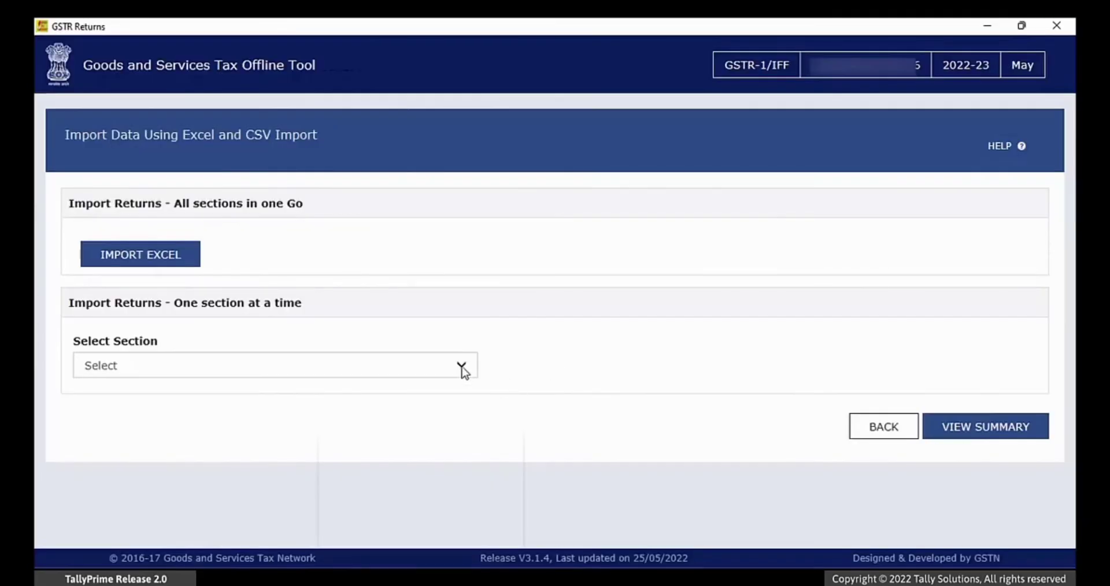
# - In the GST Offline Tool, import B2B Invoices_4A_4B_4C_6B_6C.csv for the B2B, SEZ, DE Invoices section and save the data
pyautogui.click(462, 370)
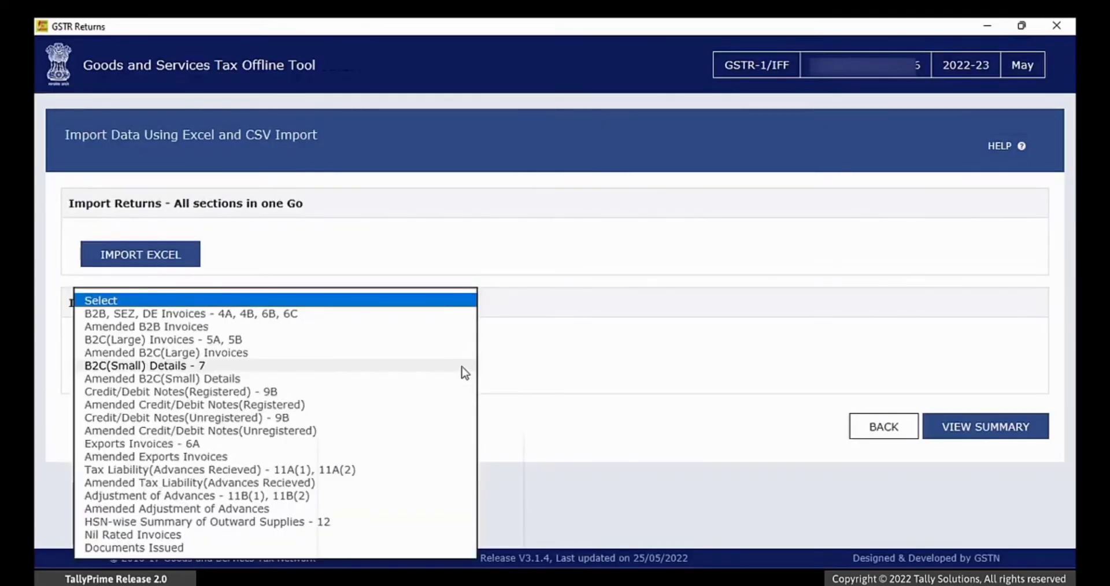
pyautogui.click(311, 322)
pyautogui.click(173, 414)
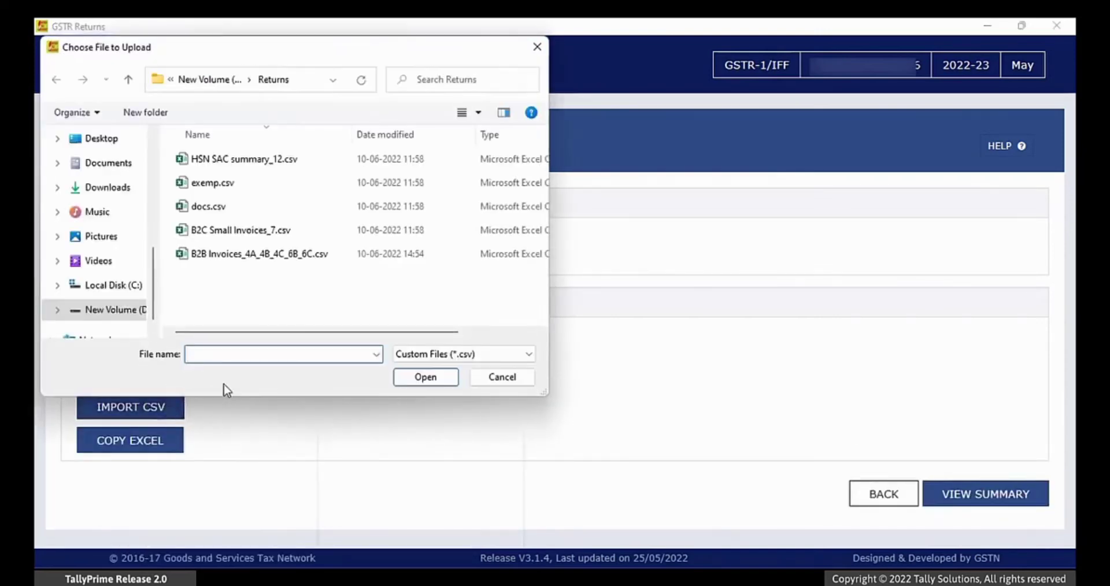
pyautogui.click(295, 261)
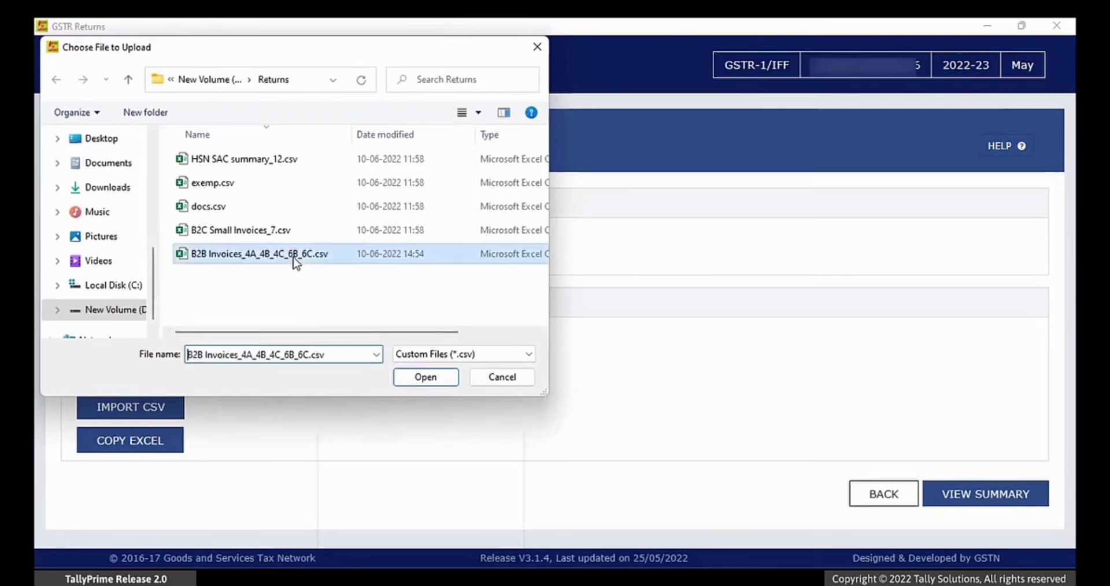
pyautogui.click(415, 381)
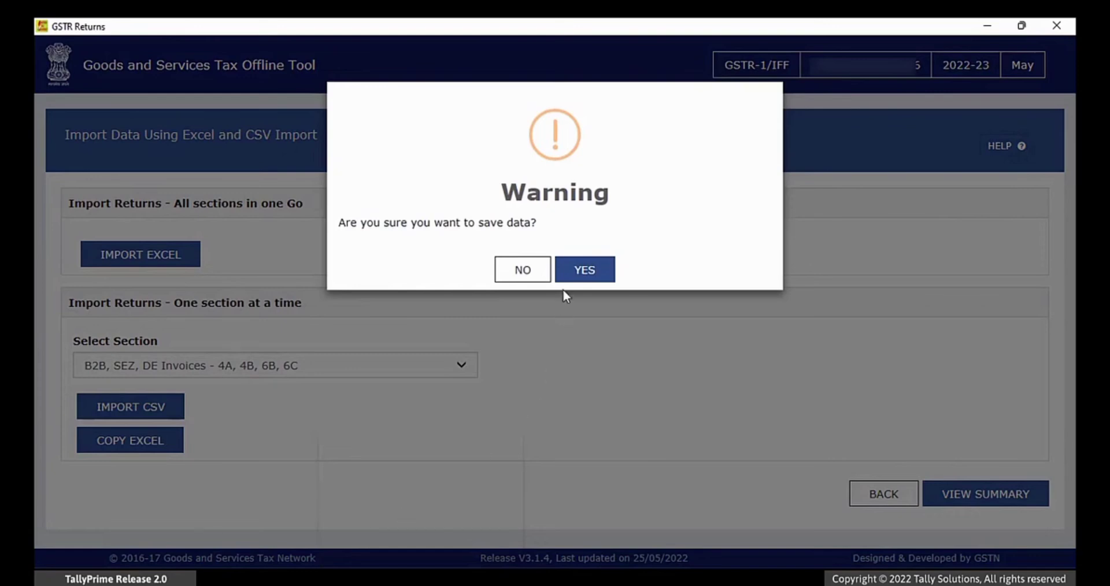
pyautogui.click(578, 271)
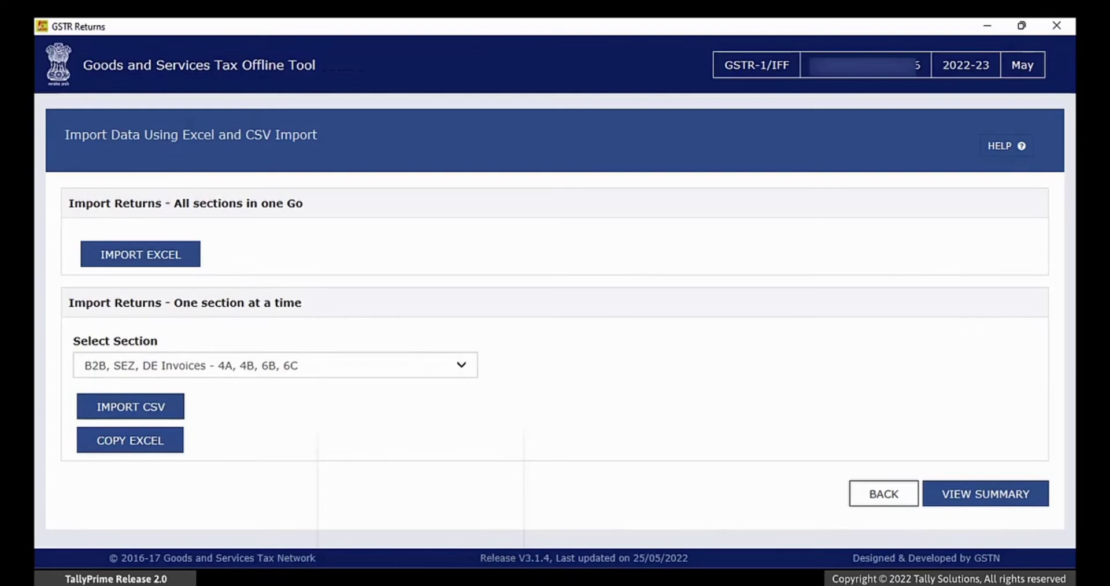
# - Generate the return's JSON file from the summary and save the download to the computer
pyautogui.click(938, 501)
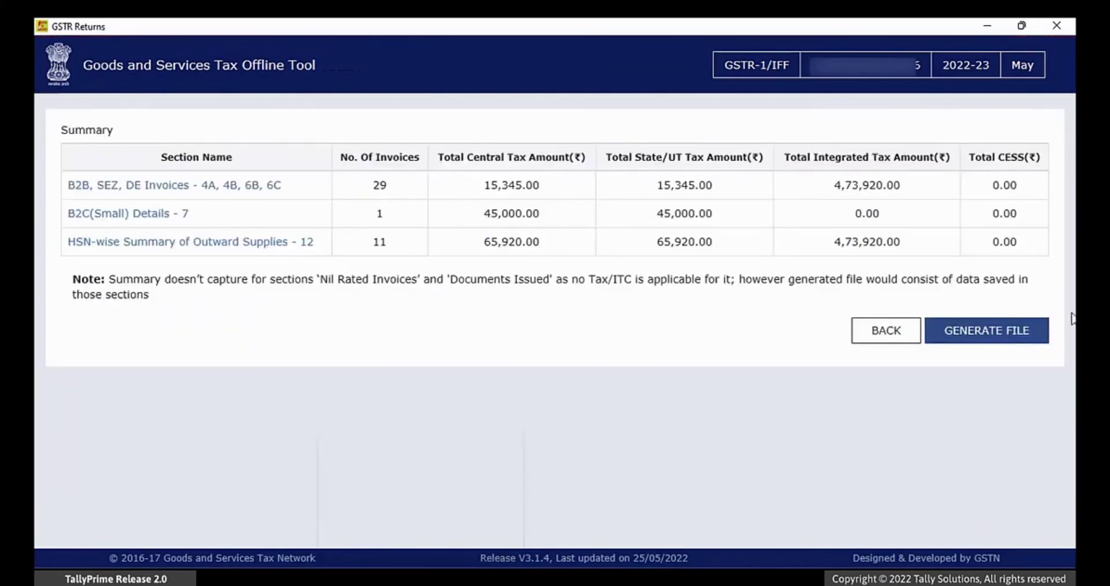
pyautogui.click(997, 340)
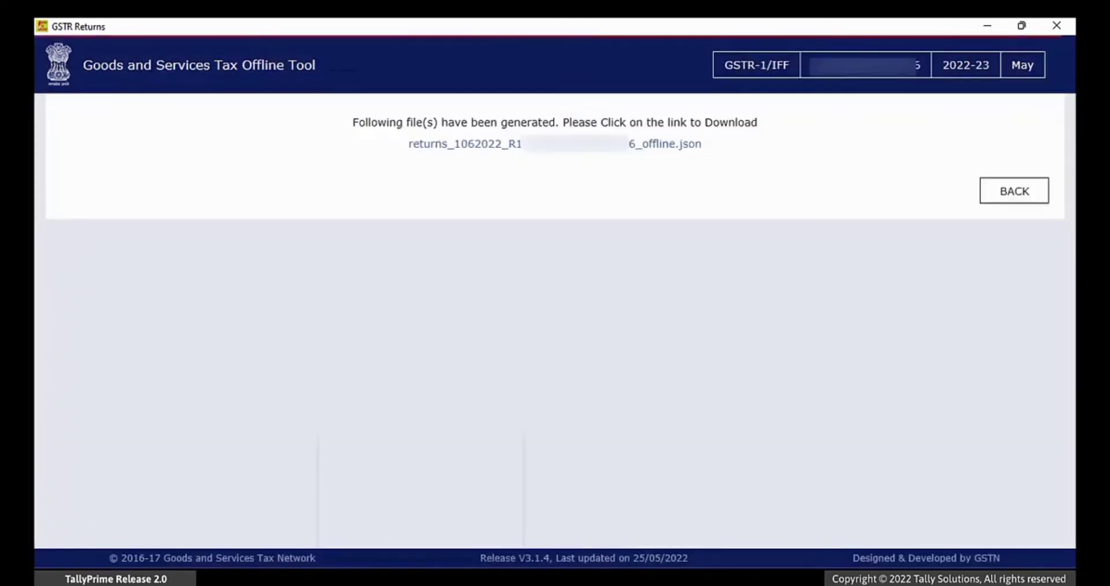
pyautogui.click(574, 146)
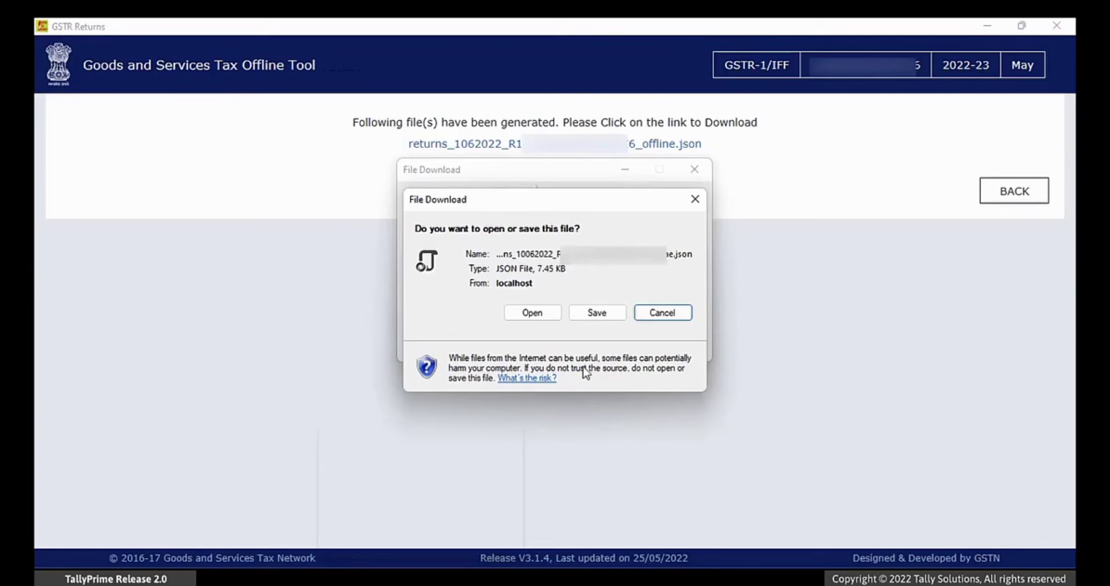
pyautogui.click(598, 313)
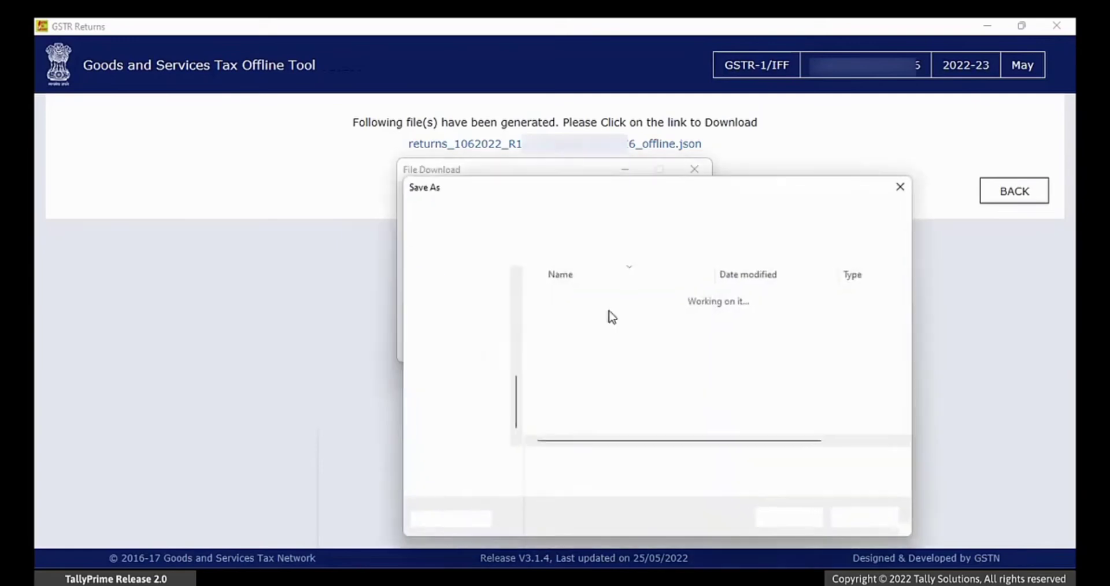
pyautogui.click(789, 518)
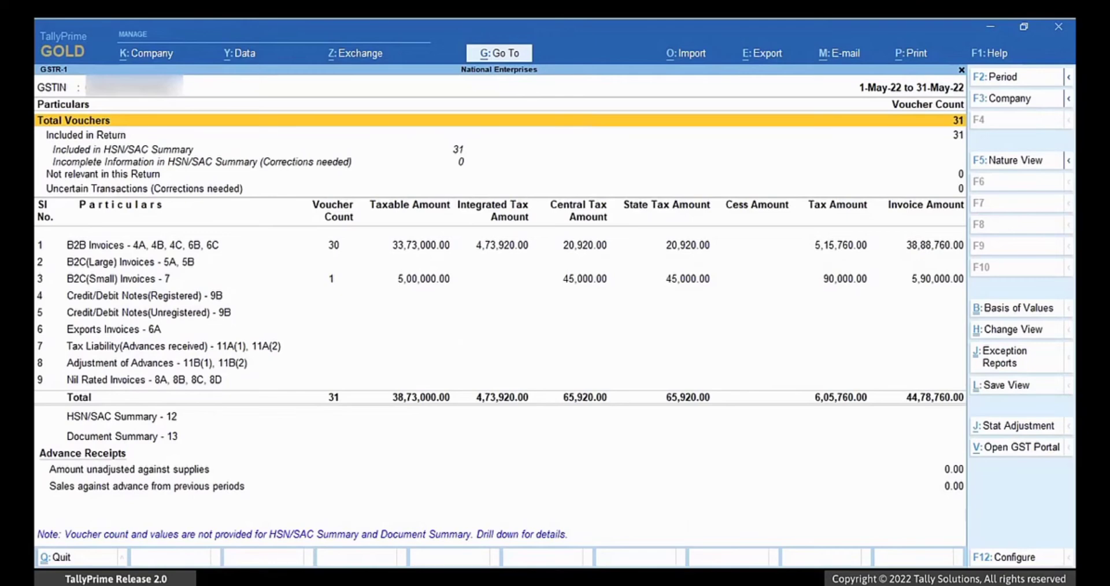
# - In TallyPrime, set up the GSTR-1 e-return export in CSV (Comma Delimited) format to the local folder D:\Returns
pyautogui.hotkey('alt', 'e')
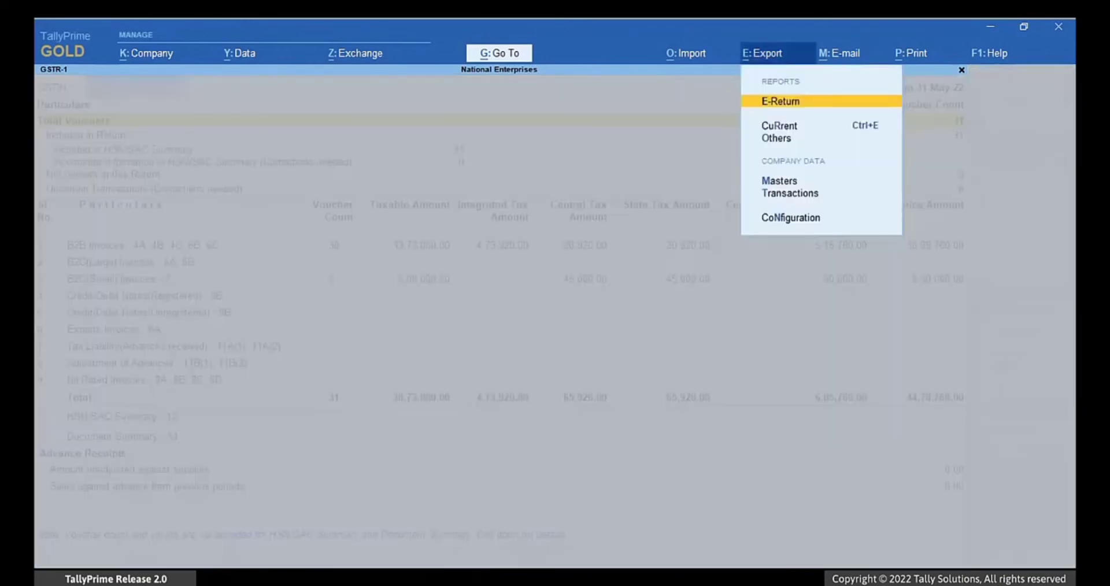
pyautogui.press('Return')
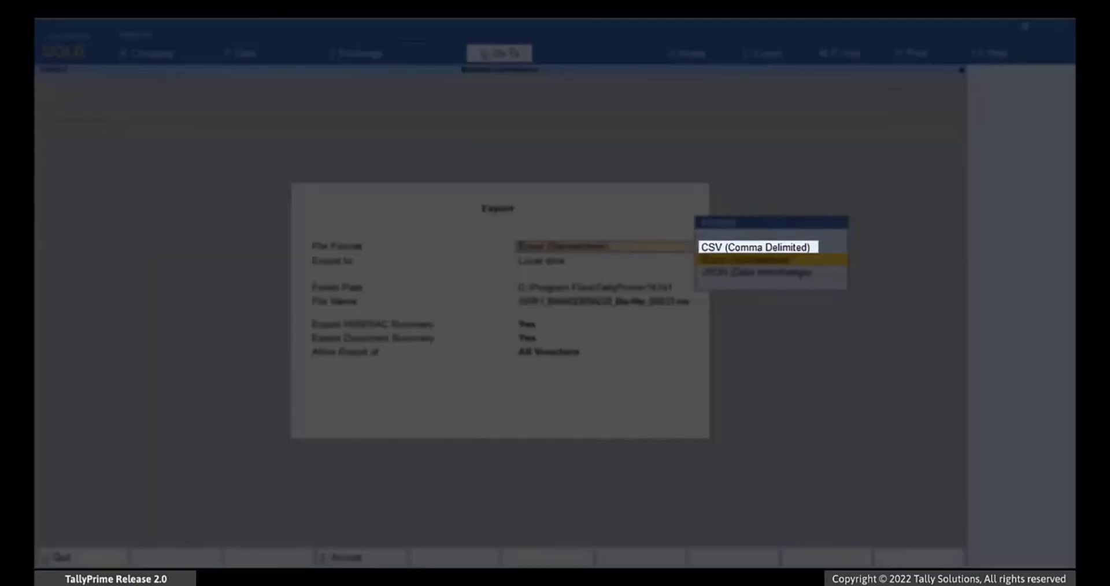
pyautogui.press('Up')
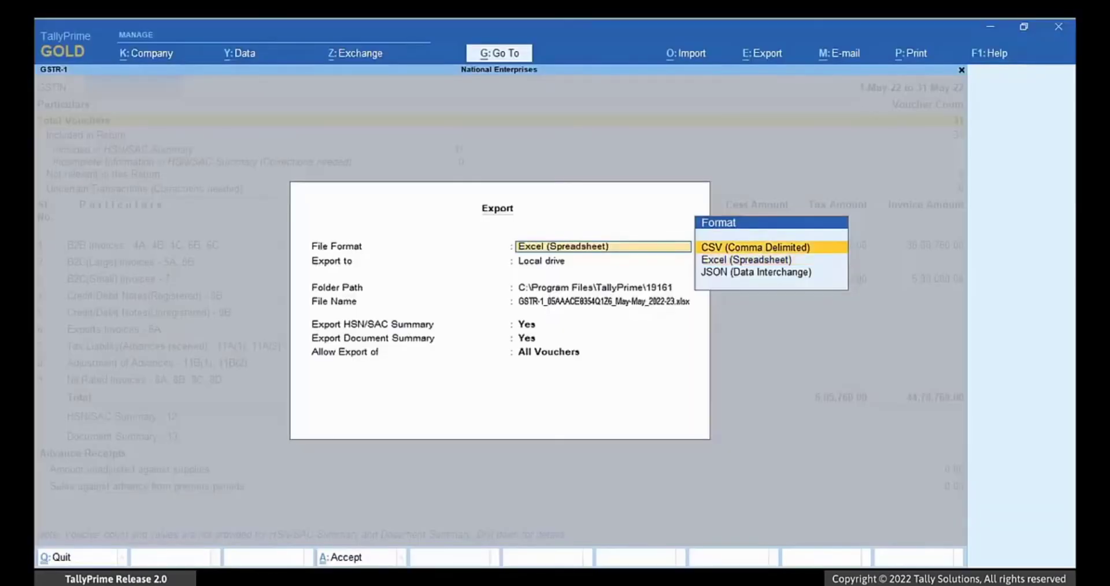
pyautogui.press('Return')
pyautogui.press('Up')
pyautogui.press('Up')
pyautogui.press('Return')
pyautogui.write('D')
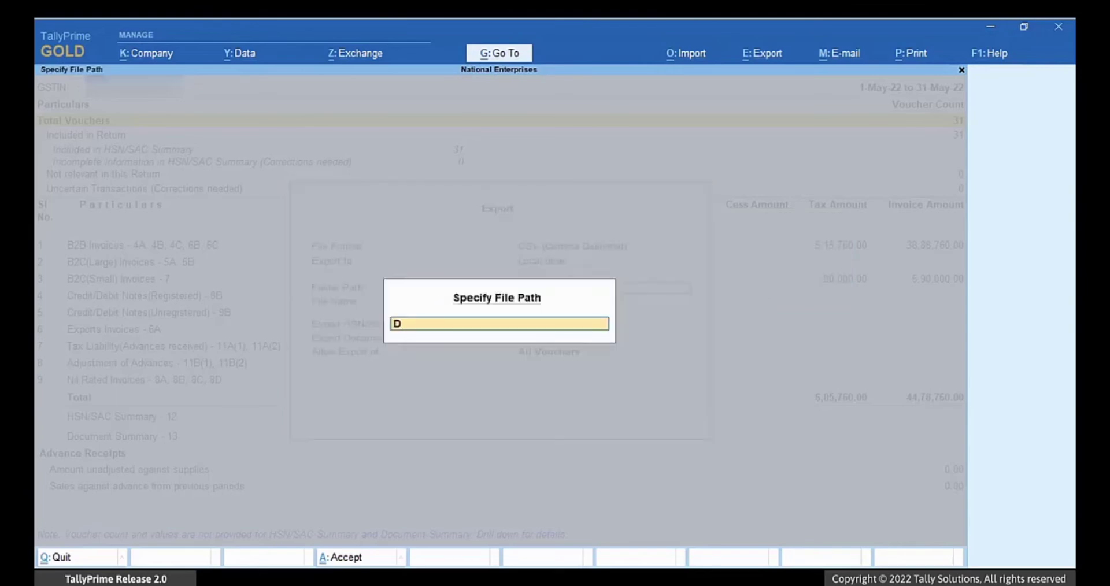
pyautogui.write(':\\Returns')
pyautogui.press('Return')
pyautogui.press('Return')
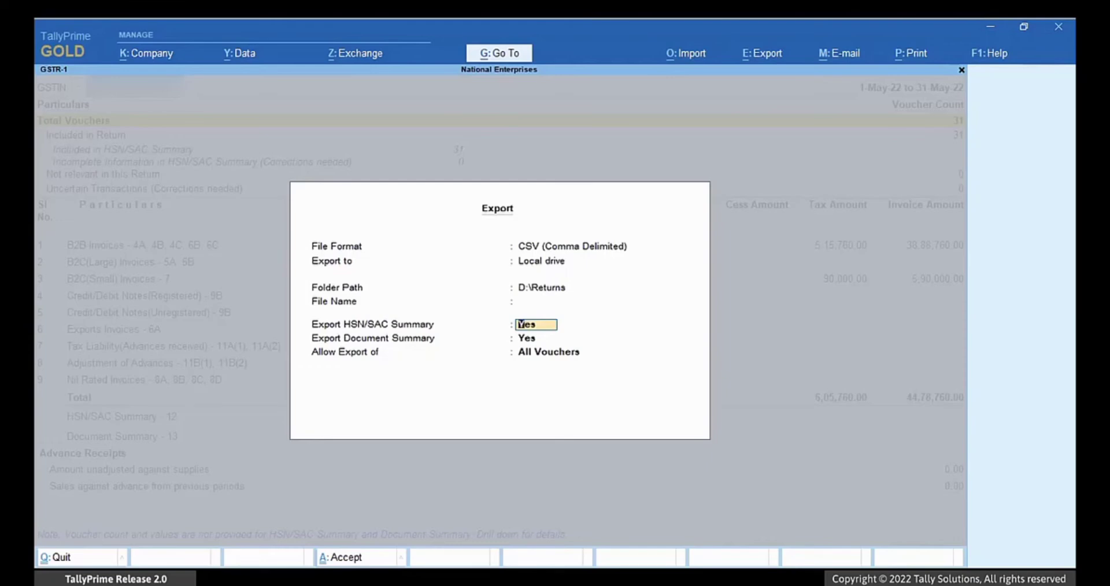
# - Keep the HSN/SAC and document summaries set to Yes, allow export of All Vouchers, and send the export
pyautogui.press('Return')
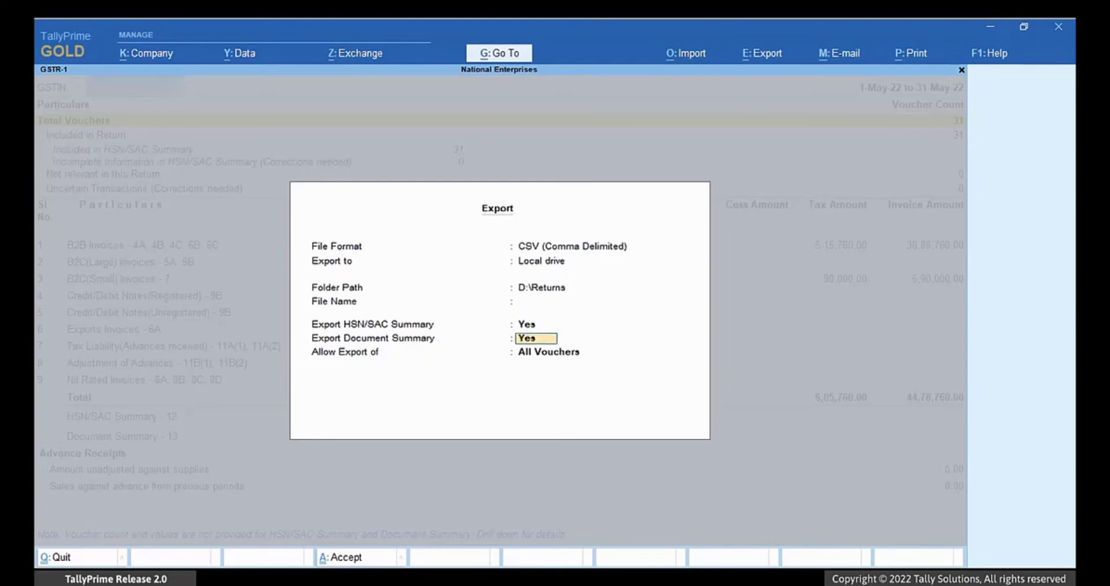
pyautogui.press('Return')
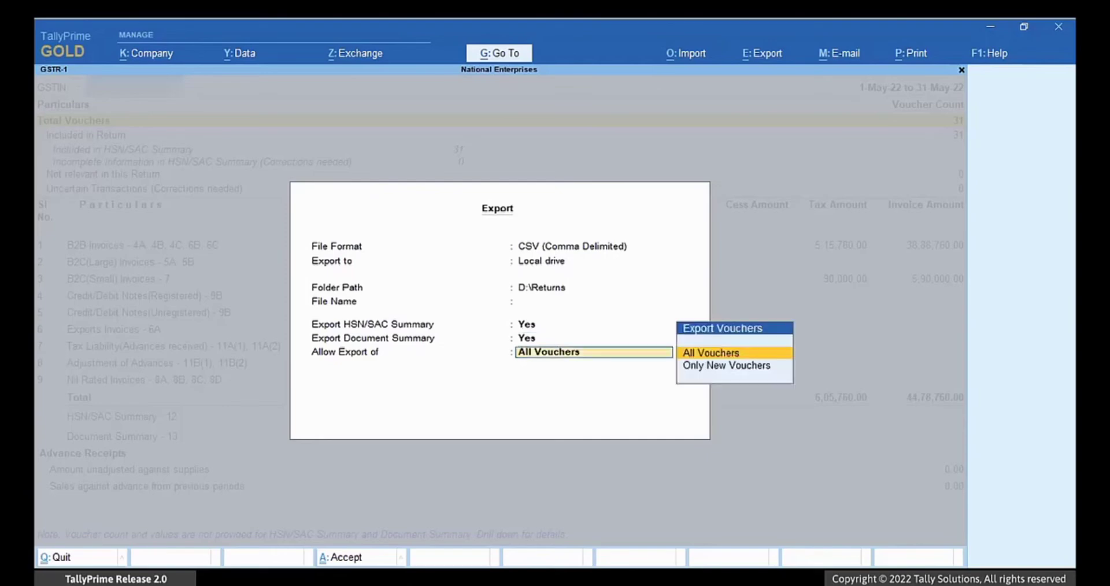
pyautogui.press('Return')
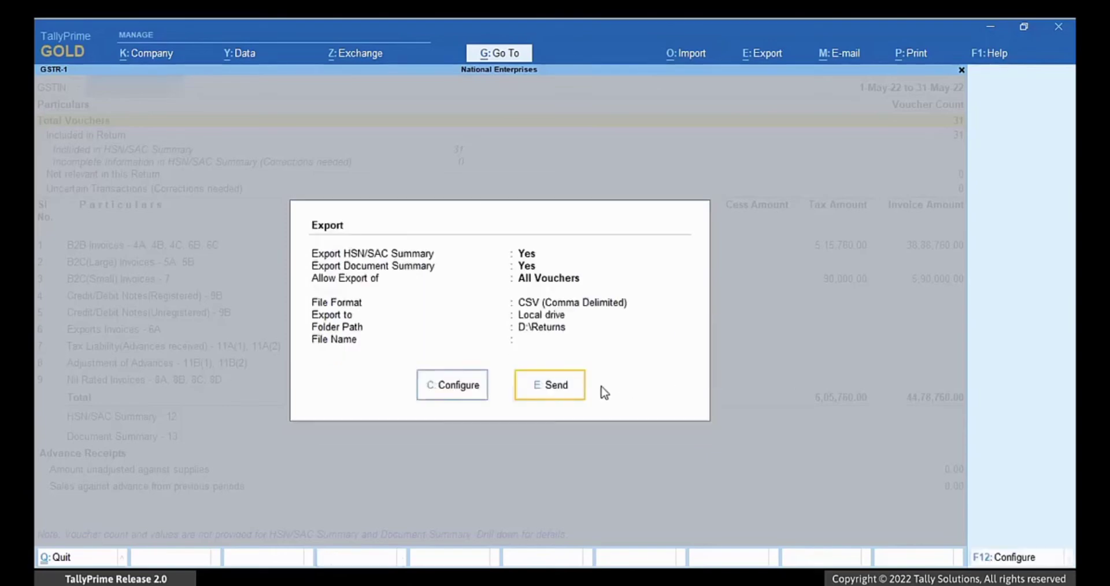
pyautogui.click(578, 387)
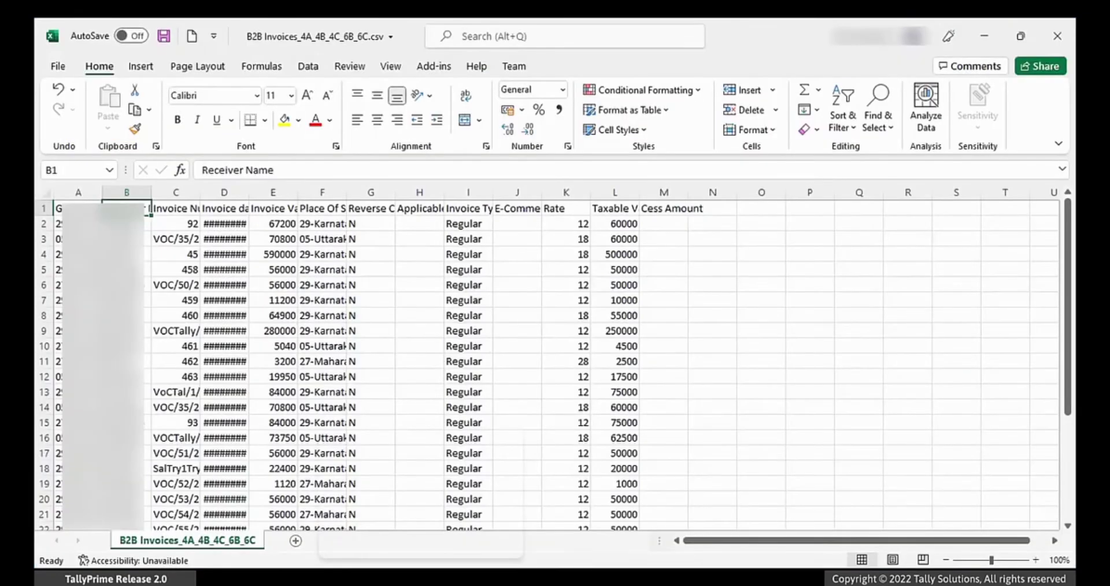
# - In Excel, set the Invoice Type in cell I2 of B2B Invoices_4A_4B_4C_6B_6C.csv to Regular B2B
pyautogui.press('Down')
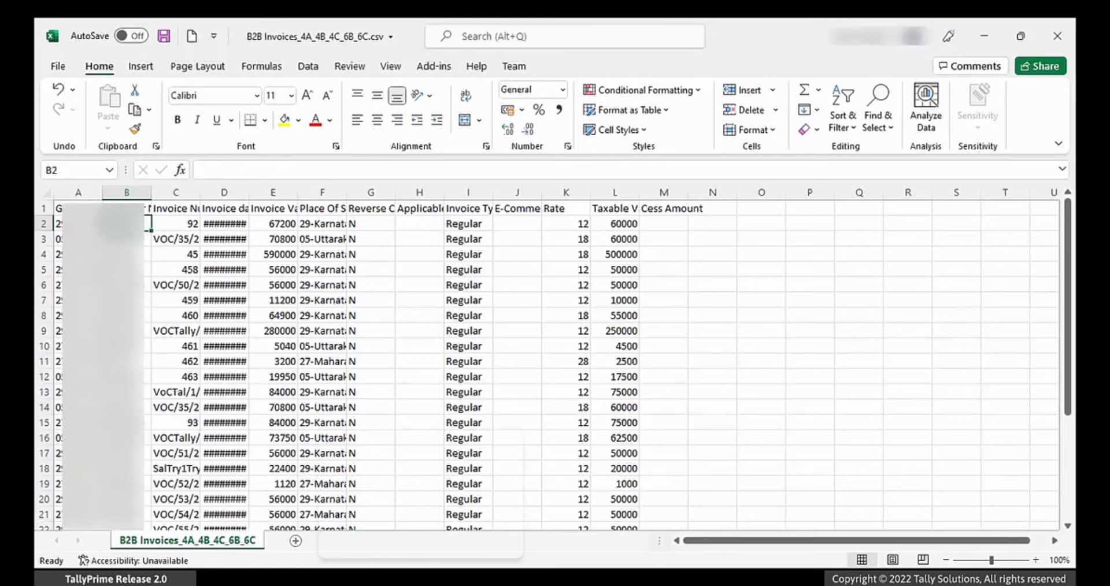
pyautogui.press('Right')
pyautogui.press('Right')
pyautogui.press('Right')
pyautogui.press('Right')
pyautogui.press('Right')
pyautogui.press('Right')
pyautogui.press('Right')
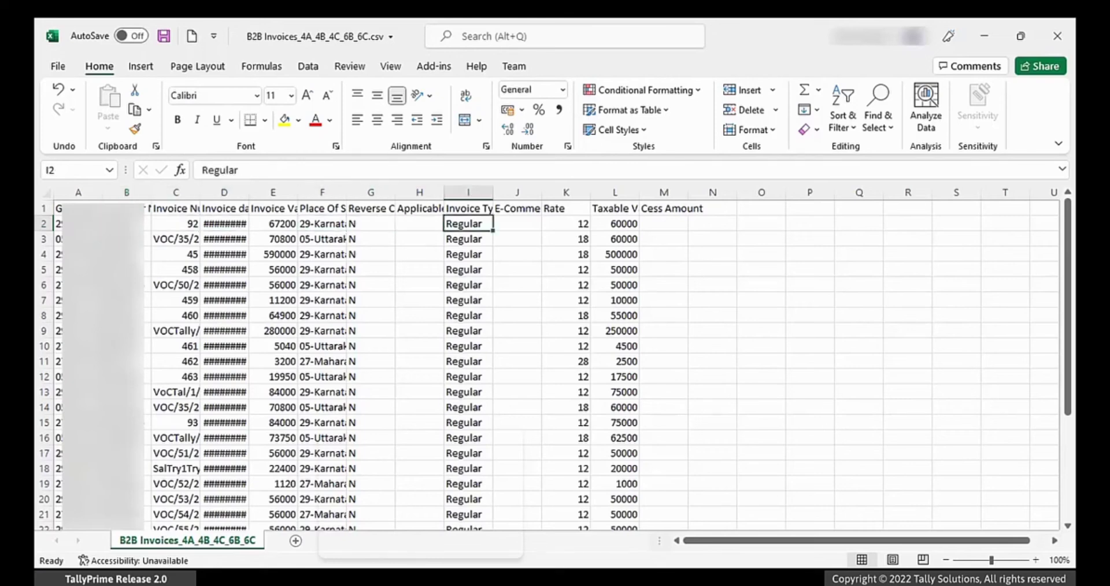
pyautogui.press('F2')
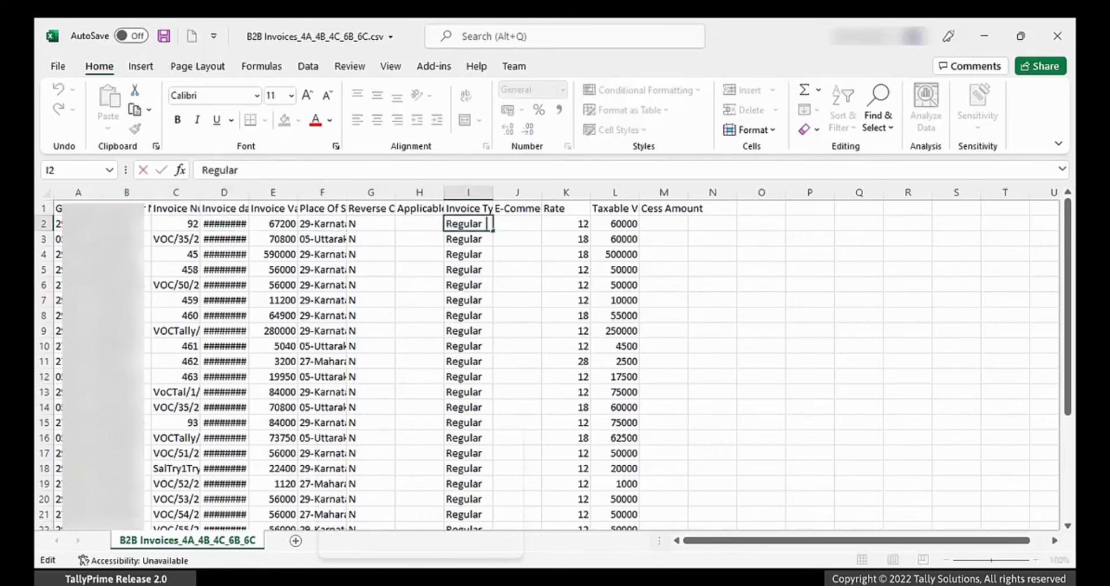
pyautogui.write('B2B')
pyautogui.press('Return')
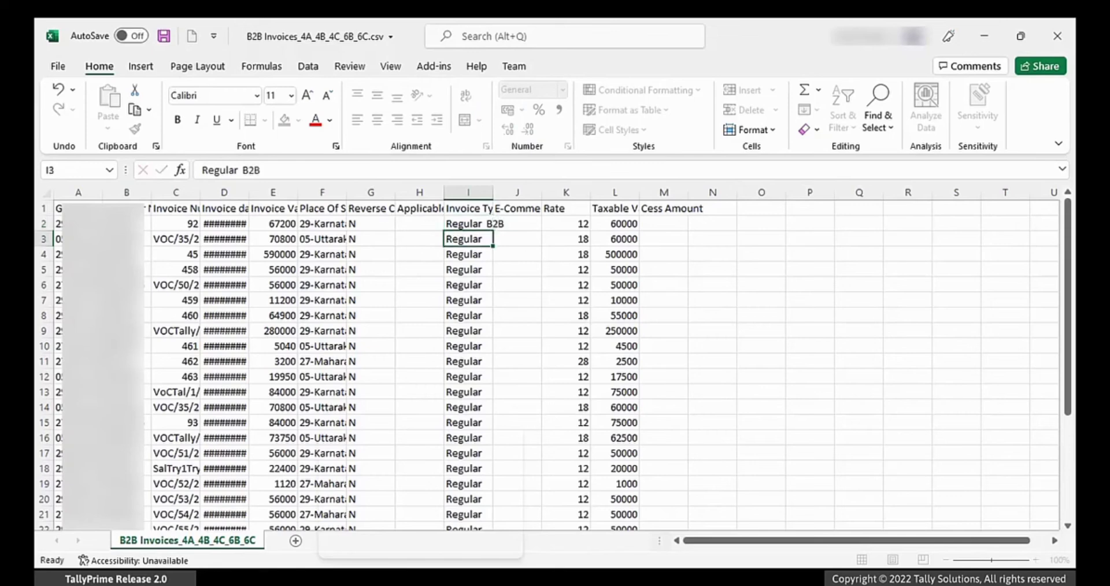
# - Copy the Regular B2B invoice type down from I2 to I31, save the CSV file and close it
pyautogui.press('Up')
pyautogui.hotkey('shift', 'Down')
pyautogui.hotkey('shift', 'Down')
pyautogui.hotkey('shift', 'Down')
pyautogui.hotkey('shift', 'Down')
pyautogui.hotkey('shift', 'Down')
pyautogui.hotkey('shift', 'Down')
pyautogui.hotkey('shift', 'Down')
pyautogui.hotkey('shift', 'Down')
pyautogui.hotkey('shift', 'Down')
pyautogui.hotkey('shift', 'Down')
pyautogui.hotkey('shift', 'Down')
pyautogui.hotkey('shift', 'Down')
pyautogui.hotkey('shift', 'Down')
pyautogui.hotkey('shift', 'Down')
pyautogui.hotkey('shift', 'Down')
pyautogui.hotkey('shift', 'Down')
pyautogui.hotkey('shift', 'Down')
pyautogui.hotkey('shift', 'Down')
pyautogui.hotkey('shift', 'Down')
pyautogui.hotkey('shift', 'Down')
pyautogui.hotkey('shift', 'Down')
pyautogui.hotkey('shift', 'Down')
pyautogui.hotkey('shift', 'Down')
pyautogui.hotkey('shift', 'Down')
pyautogui.hotkey('shift', 'Down')
pyautogui.hotkey('shift', 'Down')
pyautogui.hotkey('shift', 'Down')
pyautogui.hotkey('shift', 'Down')
pyautogui.hotkey('shift', 'Down')
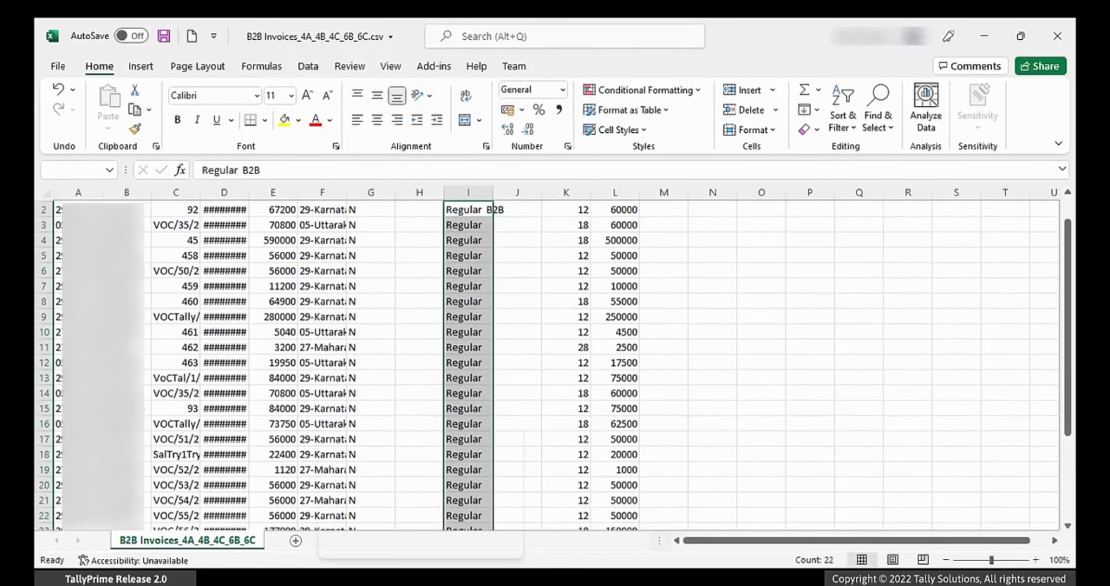
pyautogui.hotkey('shift', 'Up')
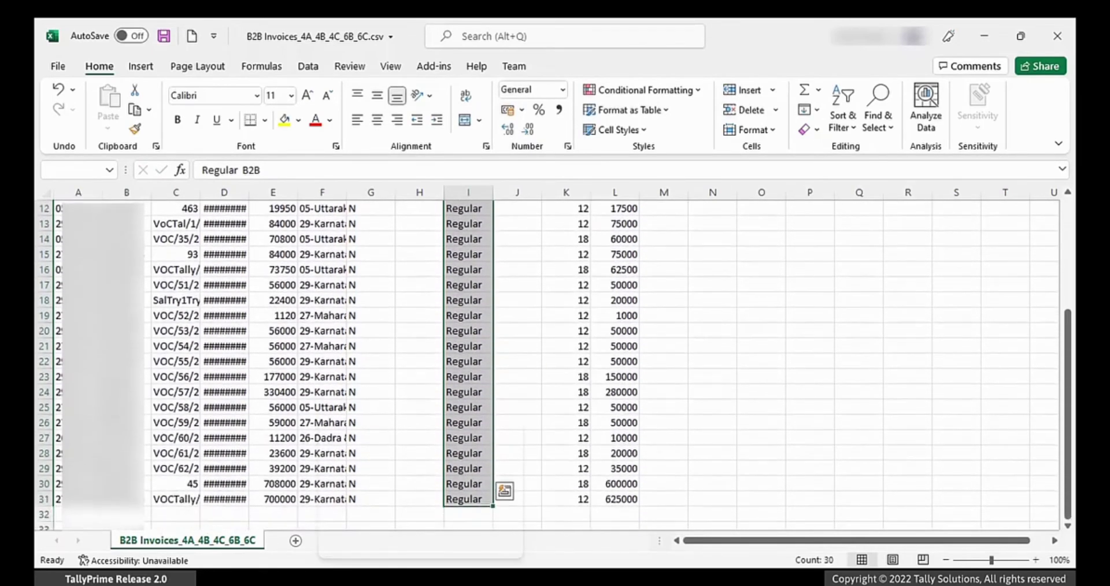
pyautogui.hotkey('ctrl', 'd')
pyautogui.press('Right')
pyautogui.hotkey('ctrl', 's')
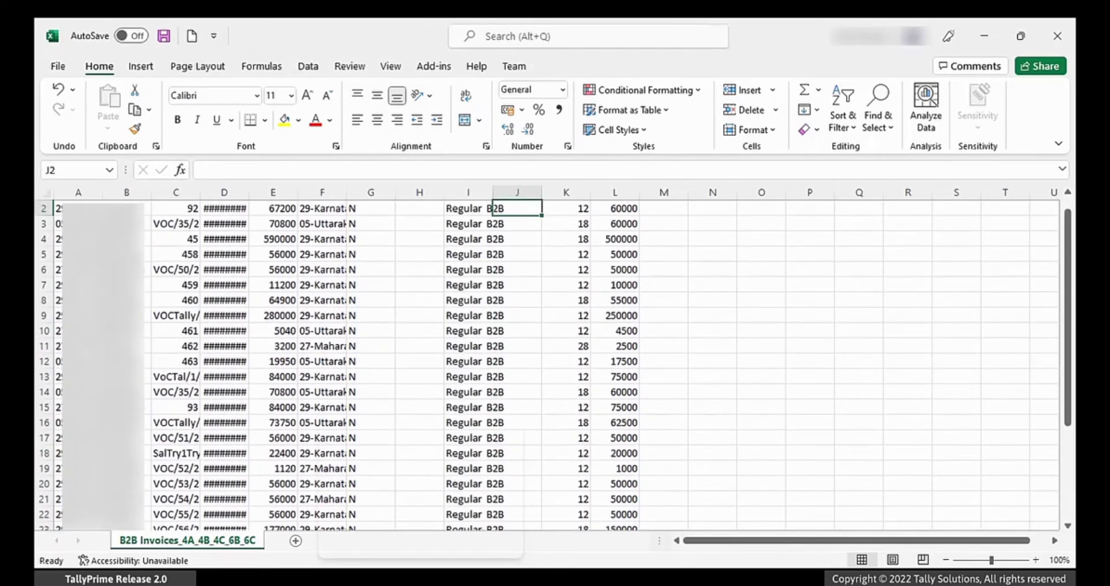
pyautogui.click(1057, 36)
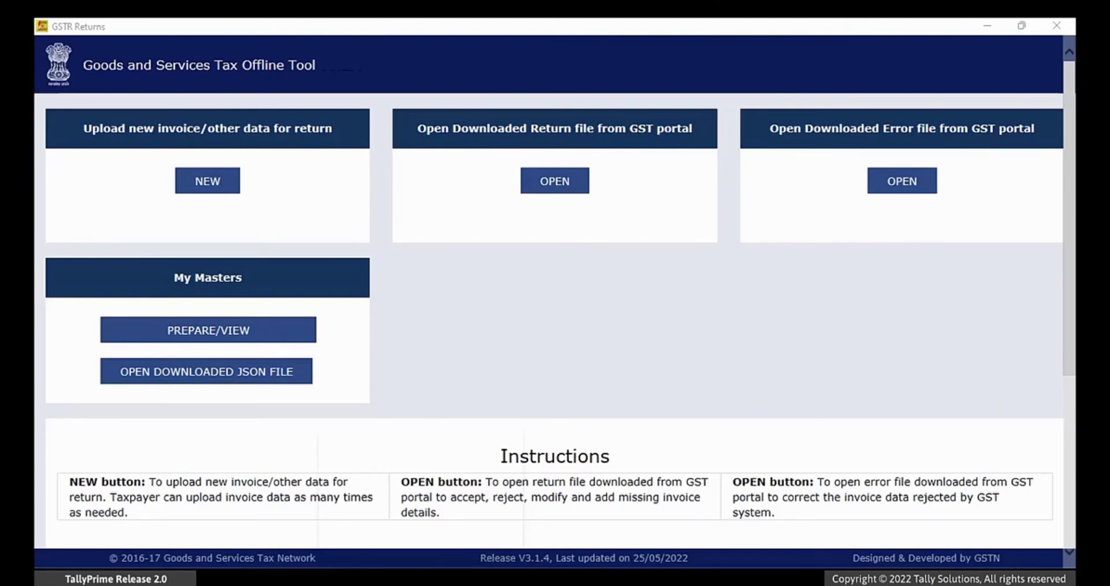
# - In the GST Offline Tool, start a new GSTR-1/IFF return for 2022-23, enter the supplier's GSTIN and set the tax period to May
pyautogui.click(235, 185)
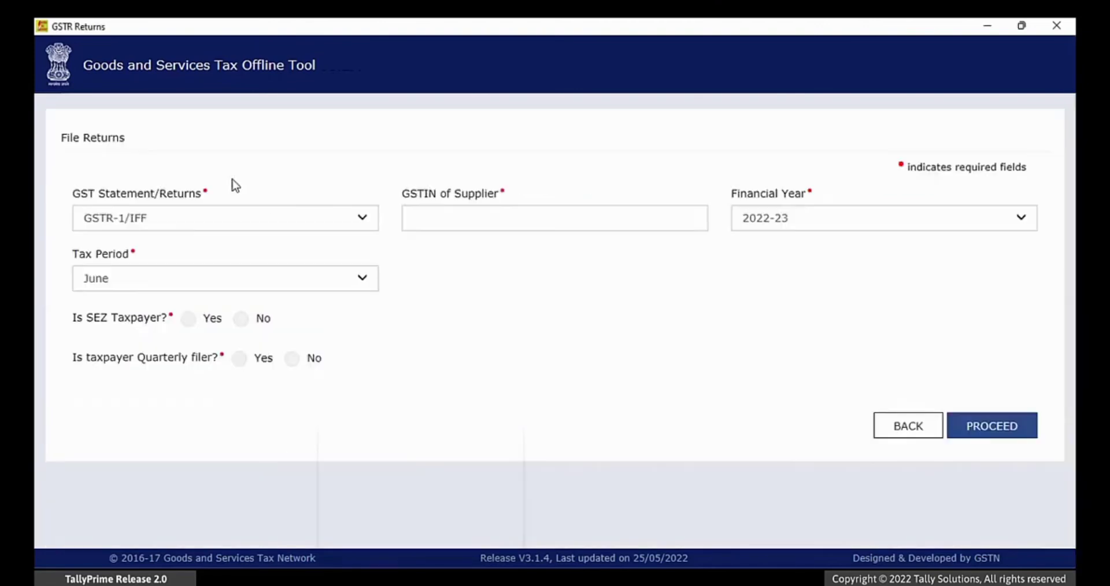
pyautogui.click(409, 222)
pyautogui.write('05')
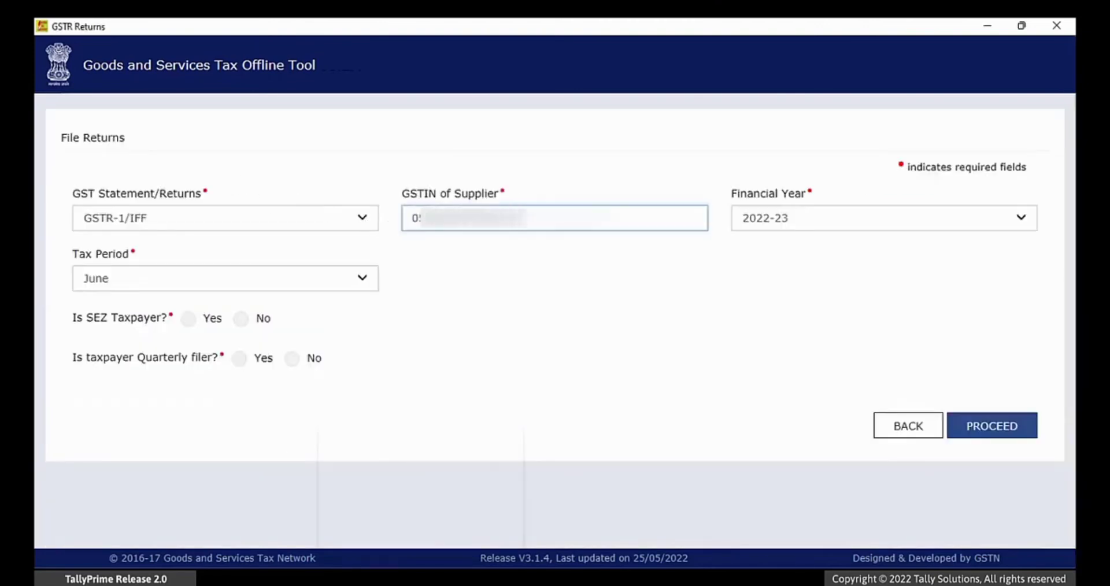
pyautogui.press('Tab')
pyautogui.press('Tab')
pyautogui.press('Up')
pyautogui.press('Tab')
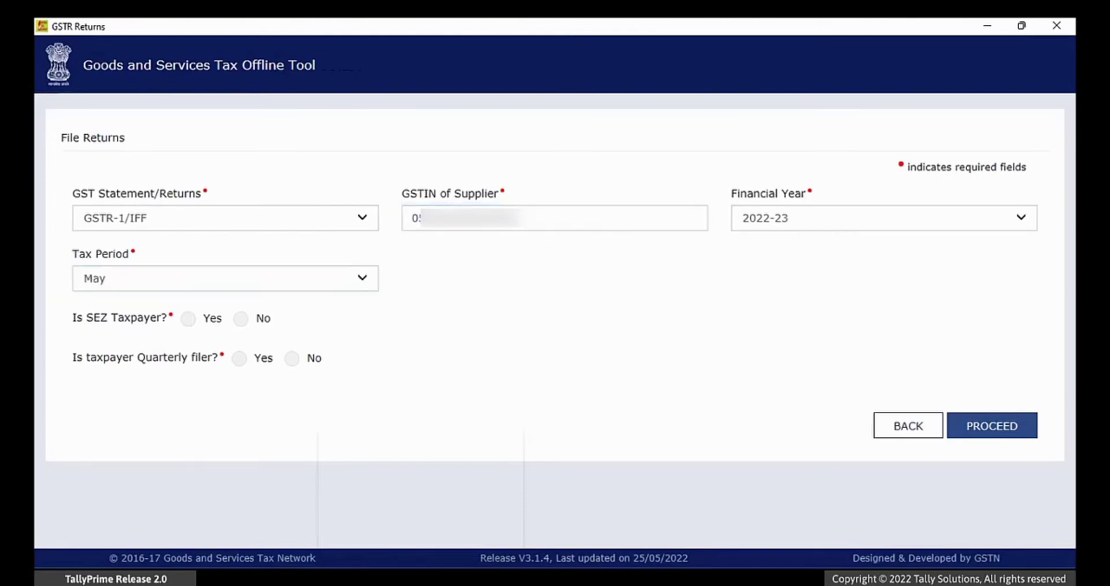
# - Answer No for SEZ taxpayer, quarterly filer and aggregate turnover greater than 5CR
pyautogui.click(241, 321)
pyautogui.click(293, 361)
pyautogui.click(511, 399)
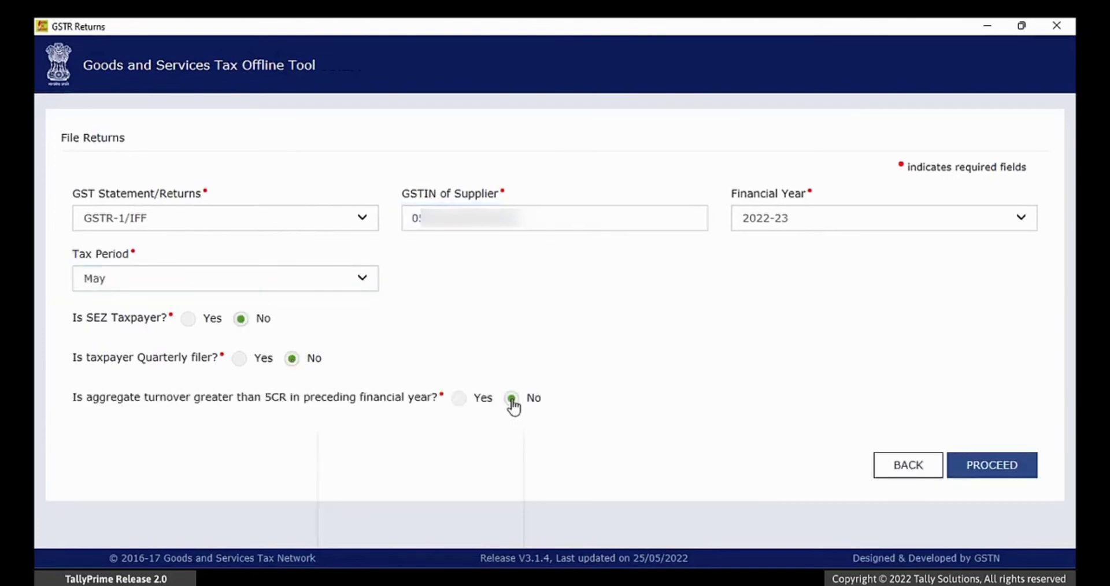
# - Proceed with the May 2022-23 GSTR-1/IFF return details and open the Excel and CSV file import page
pyautogui.click(999, 474)
pyautogui.click(598, 392)
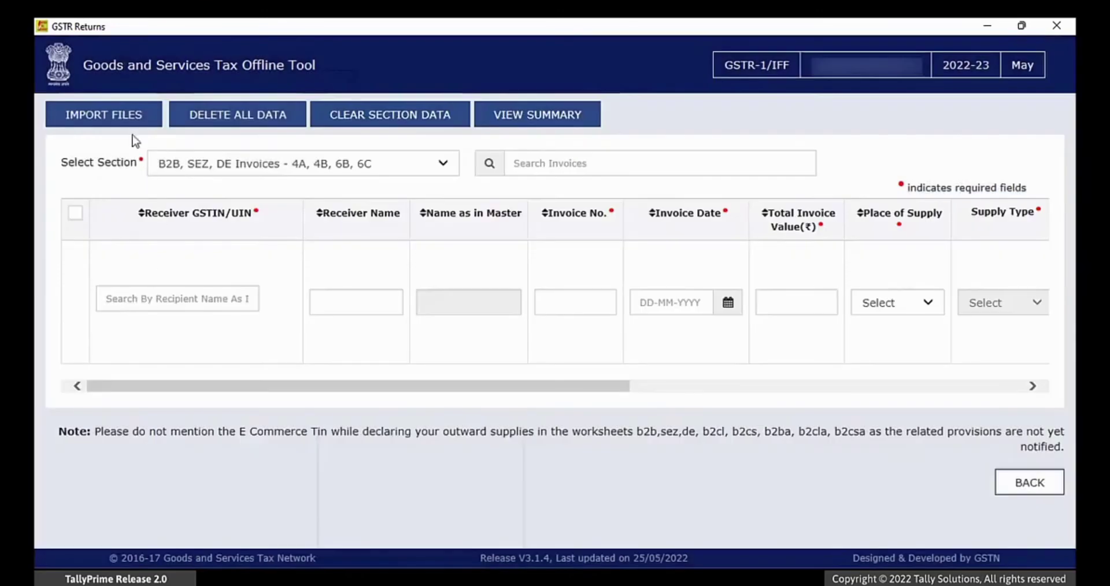
pyautogui.click(124, 119)
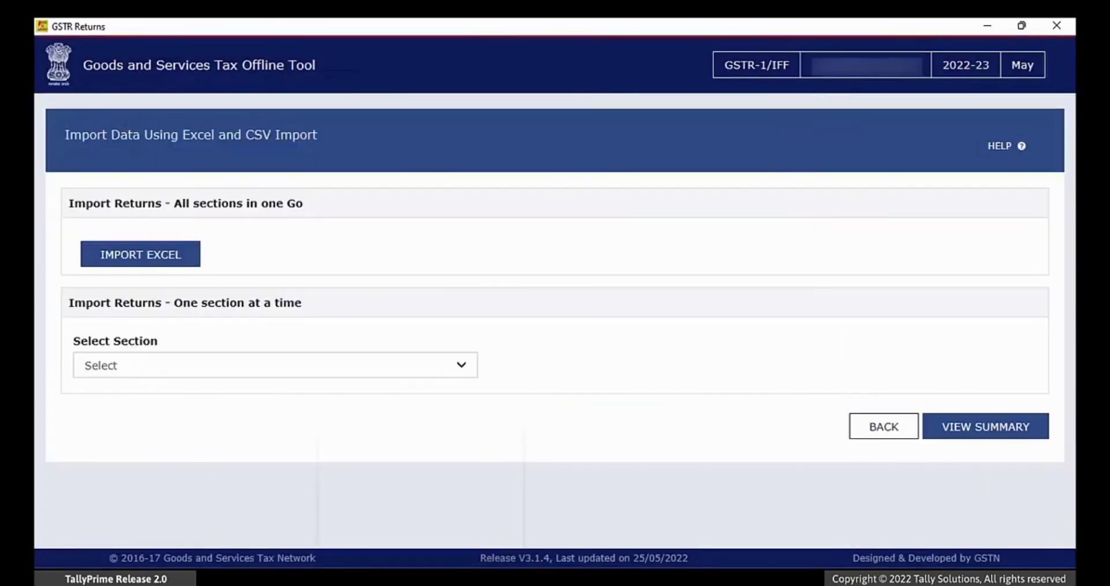
# - Import B2B Invoices_4A_4B_4C_6B_6C.csv from the Returns folder into the section B2B, SEZ, DE Invoices - 4A, 4B, 6B, 6C
pyautogui.click(466, 368)
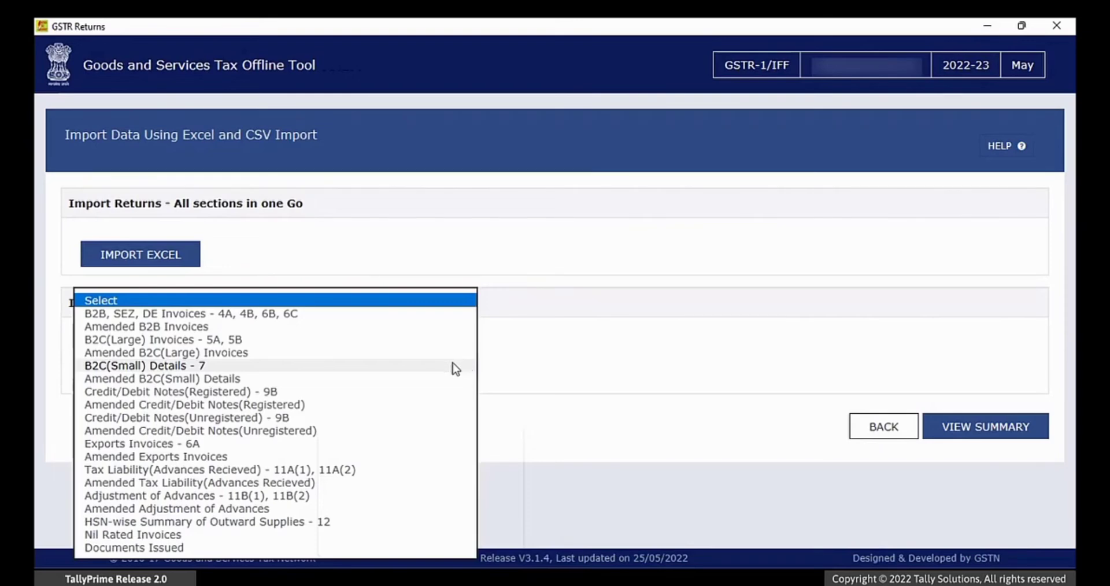
pyautogui.click(330, 314)
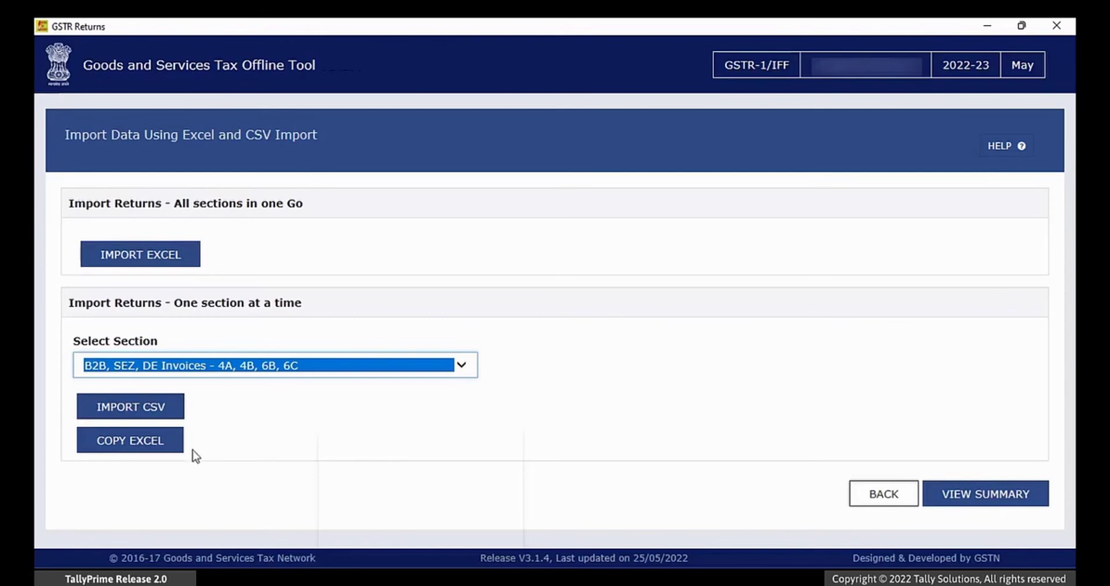
pyautogui.press('Tab')
pyautogui.press('Return')
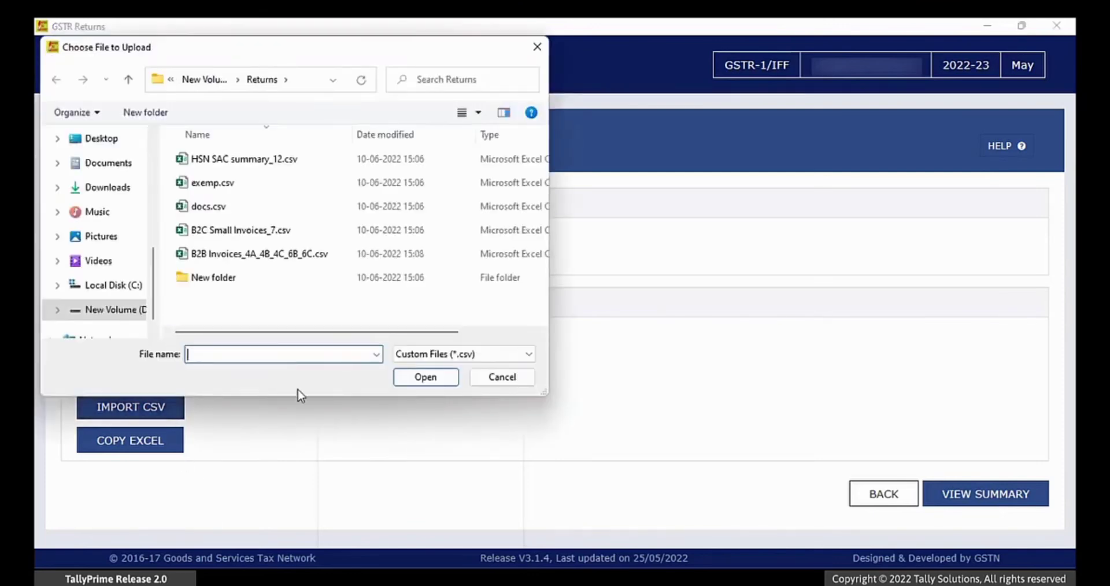
pyautogui.click(280, 258)
pyautogui.click(423, 379)
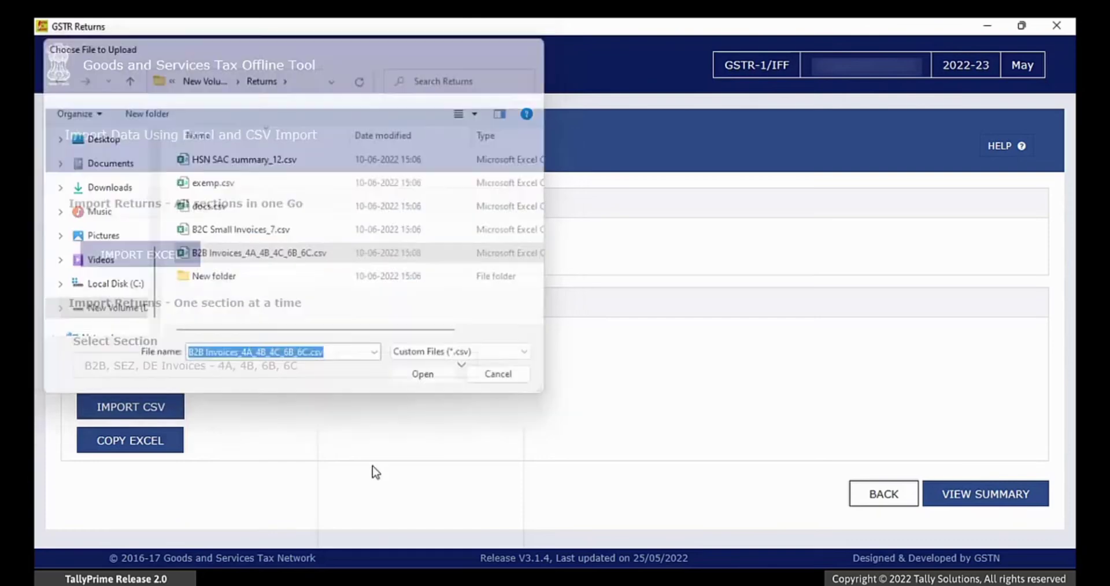
pyautogui.click(586, 269)
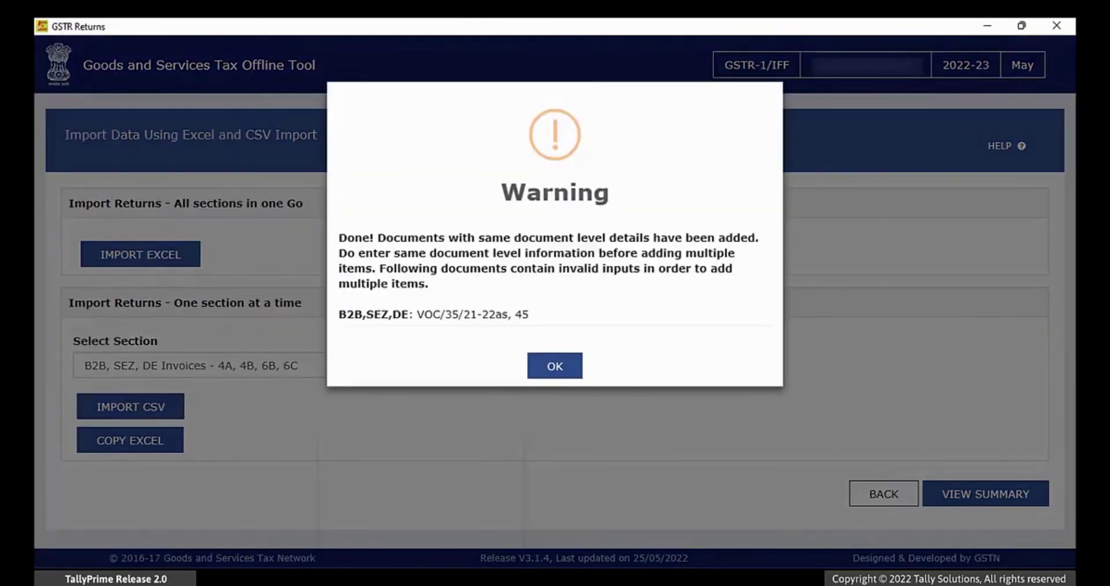
pyautogui.click(563, 372)
# - Import B2C Small Invoices_7.csv into the section B2C(Small) Details - 7
pyautogui.click(463, 363)
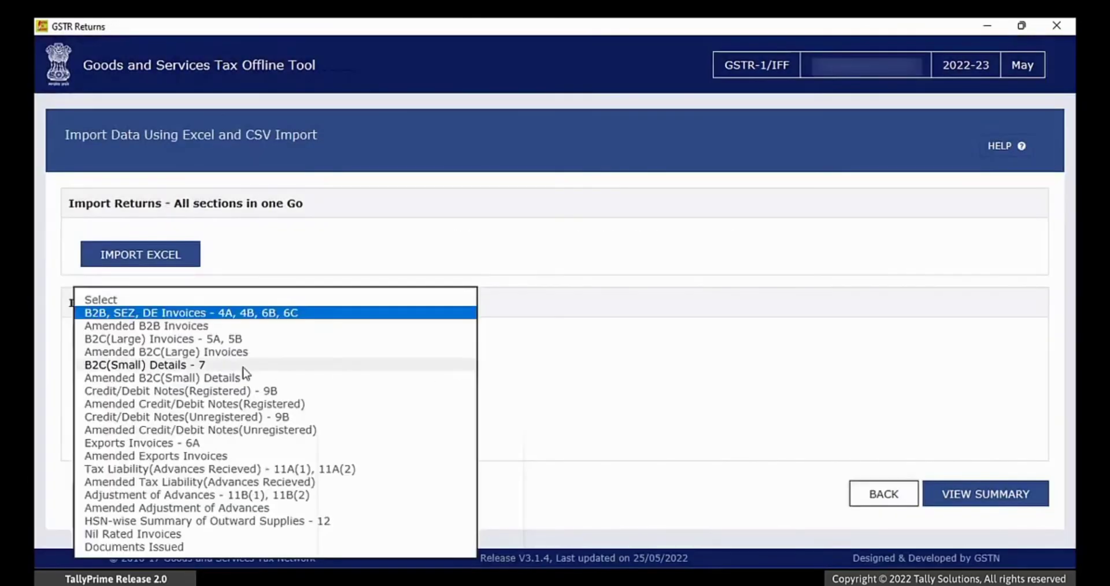
pyautogui.click(278, 366)
pyautogui.click(106, 412)
pyautogui.click(250, 232)
pyautogui.click(426, 377)
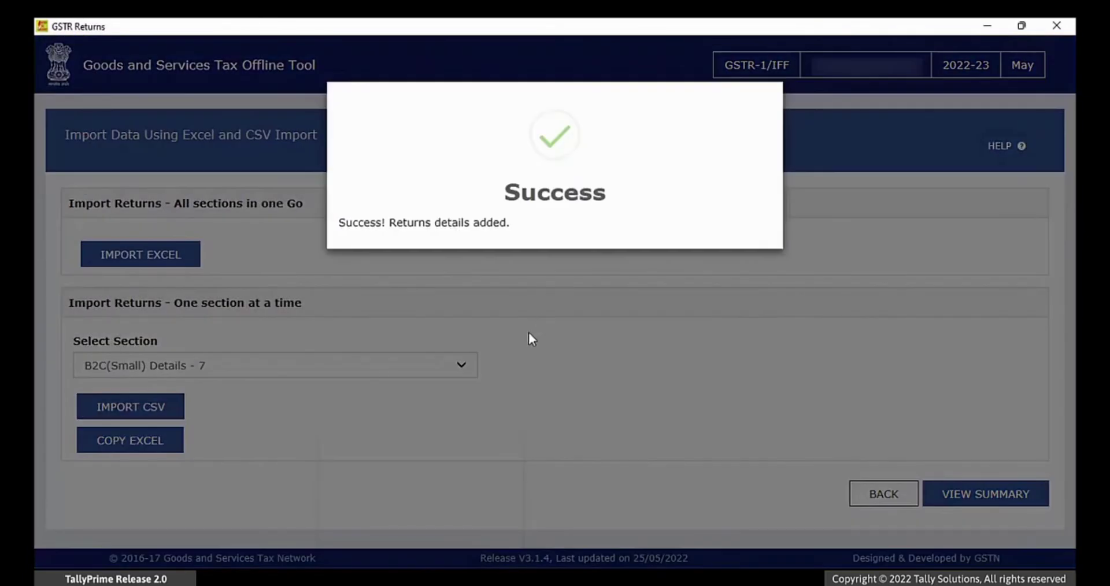
# - Import HSN SAC summary_12.csv into the section HSN-wise Summary of Outward Supplies - 12
pyautogui.click(456, 370)
pyautogui.click(232, 520)
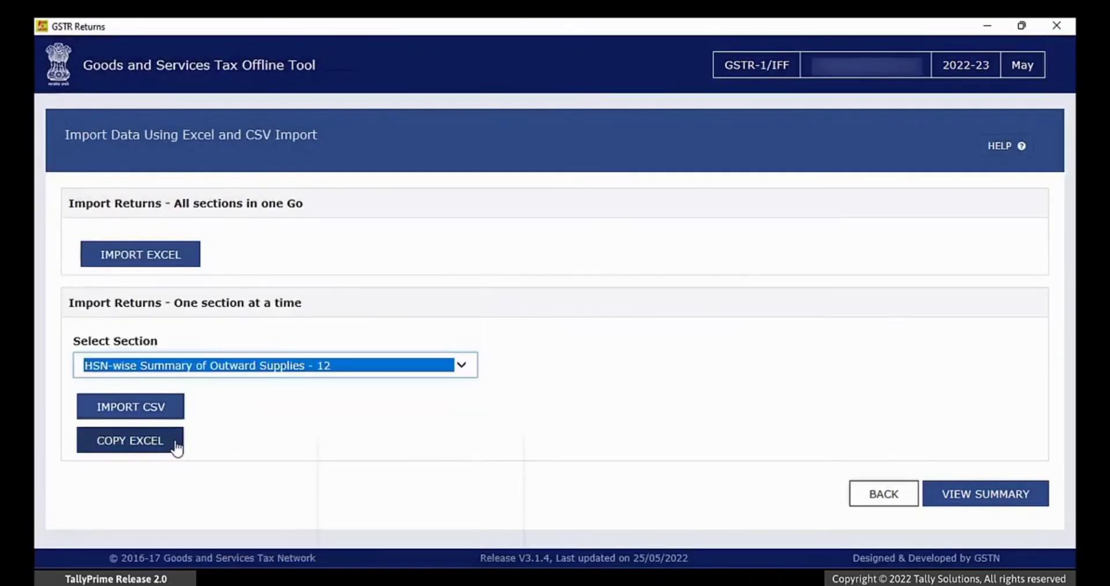
pyautogui.click(162, 413)
pyautogui.click(267, 166)
pyautogui.click(414, 377)
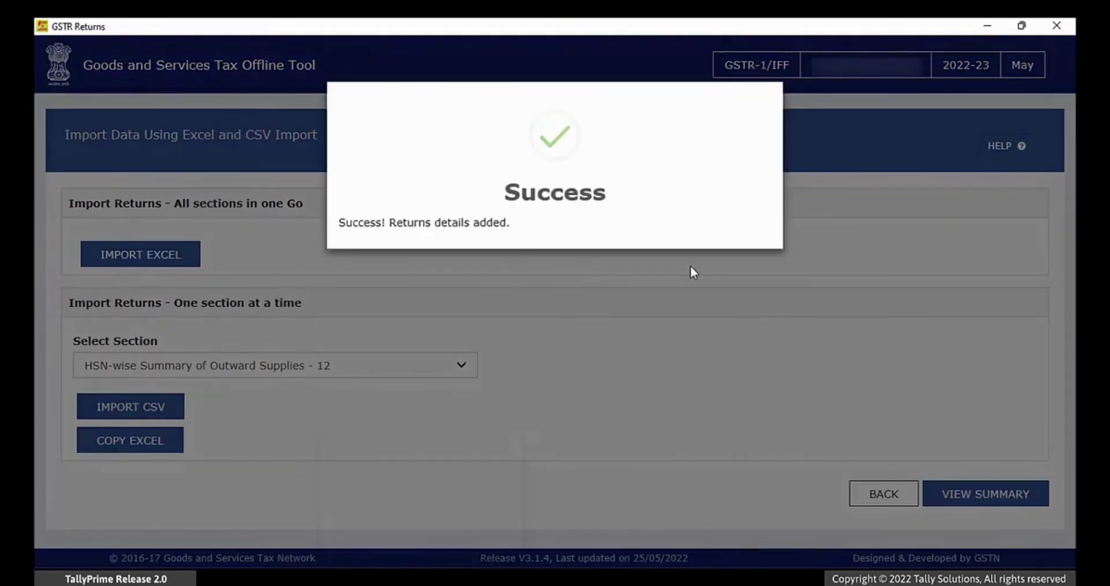
# - Import docs.csv into the Documents Issued section
pyautogui.click(462, 365)
pyautogui.click(165, 391)
pyautogui.click(159, 411)
pyautogui.click(209, 208)
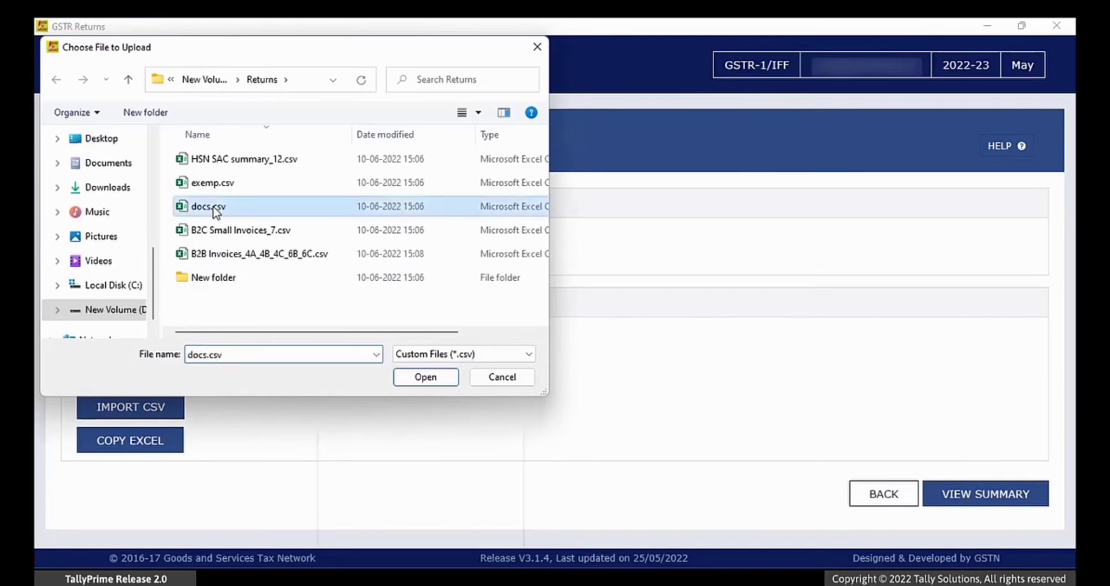
pyautogui.click(424, 378)
pyautogui.press('Return')
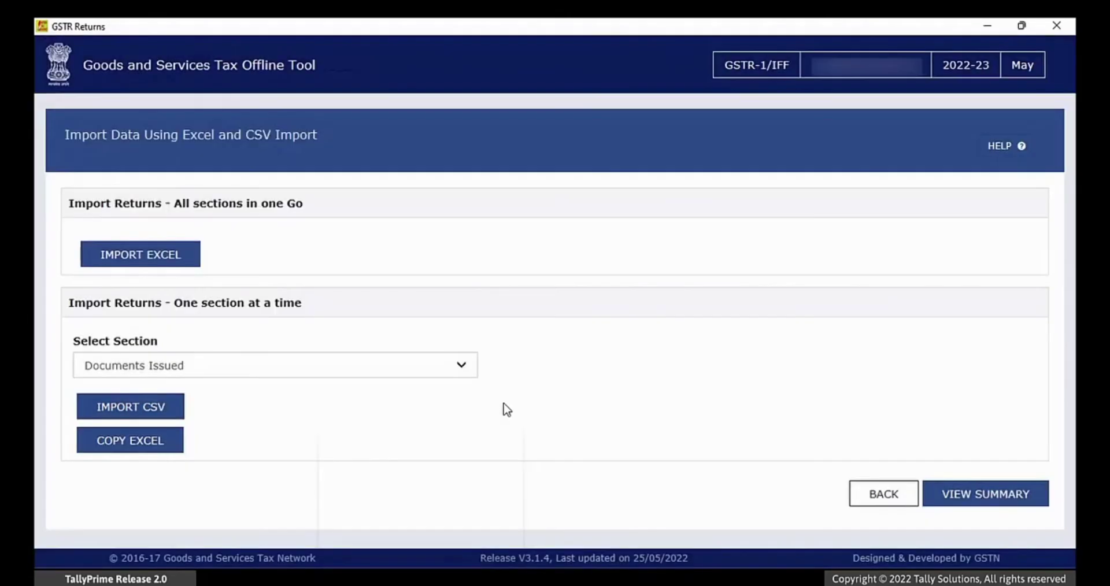
# - Generate the return's JSON file from the import summary and save it in the Returns folder
pyautogui.click(958, 501)
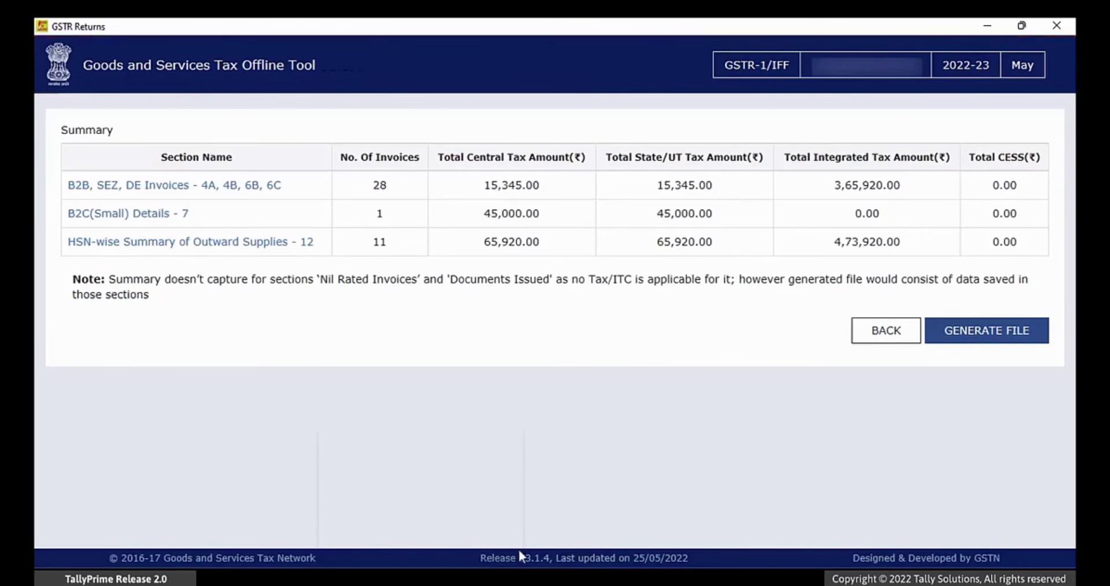
pyautogui.click(987, 338)
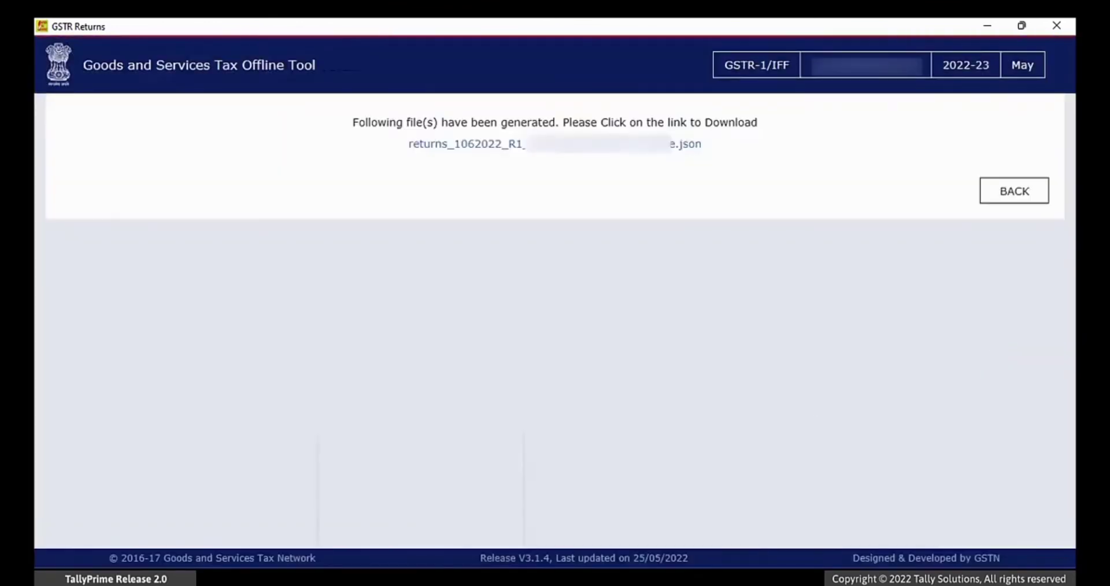
pyautogui.click(609, 146)
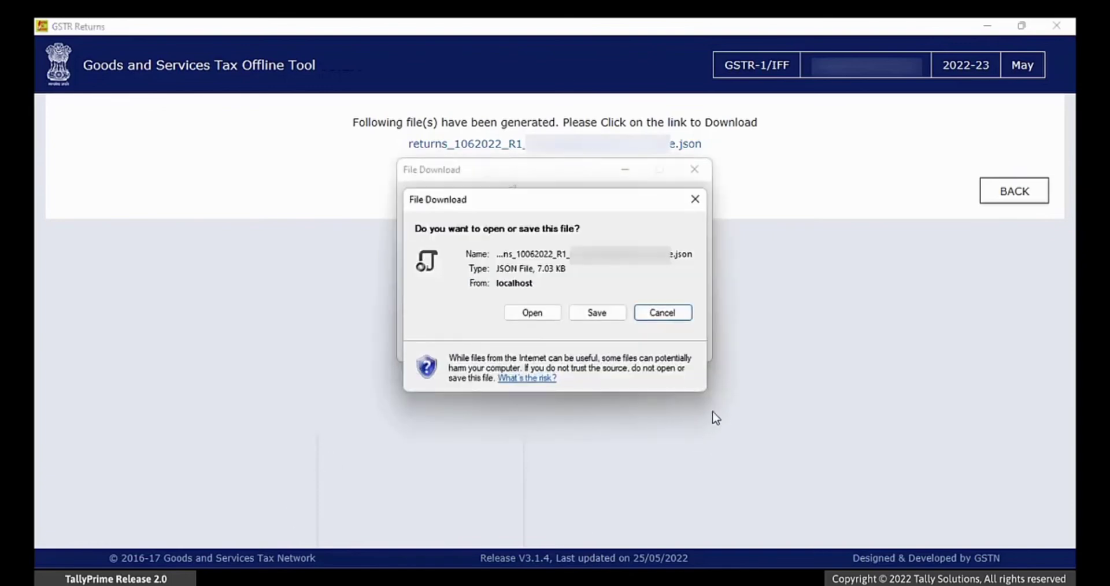
pyautogui.click(596, 314)
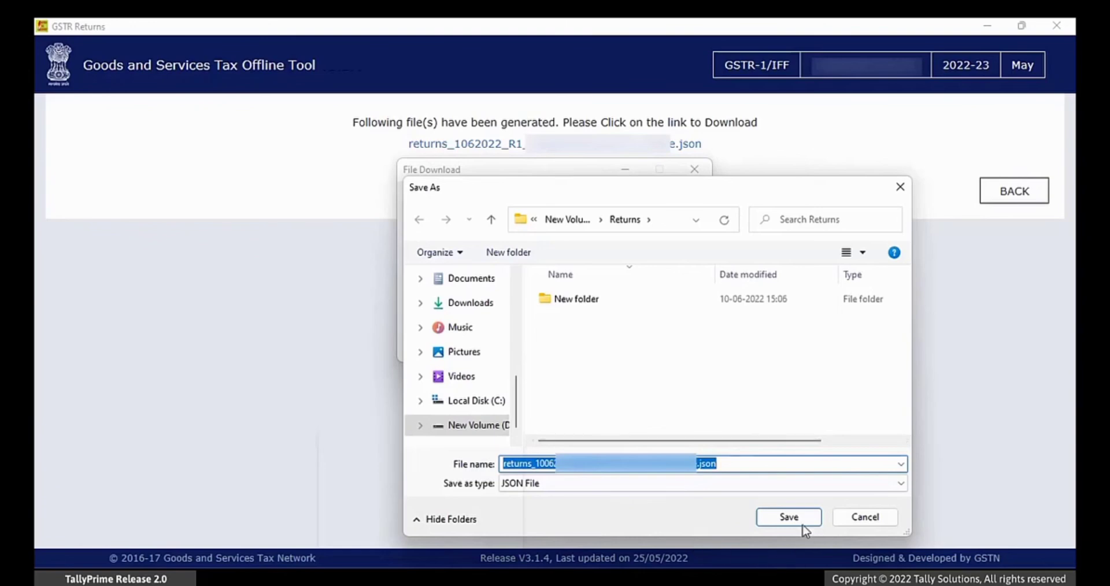
pyautogui.click(800, 526)
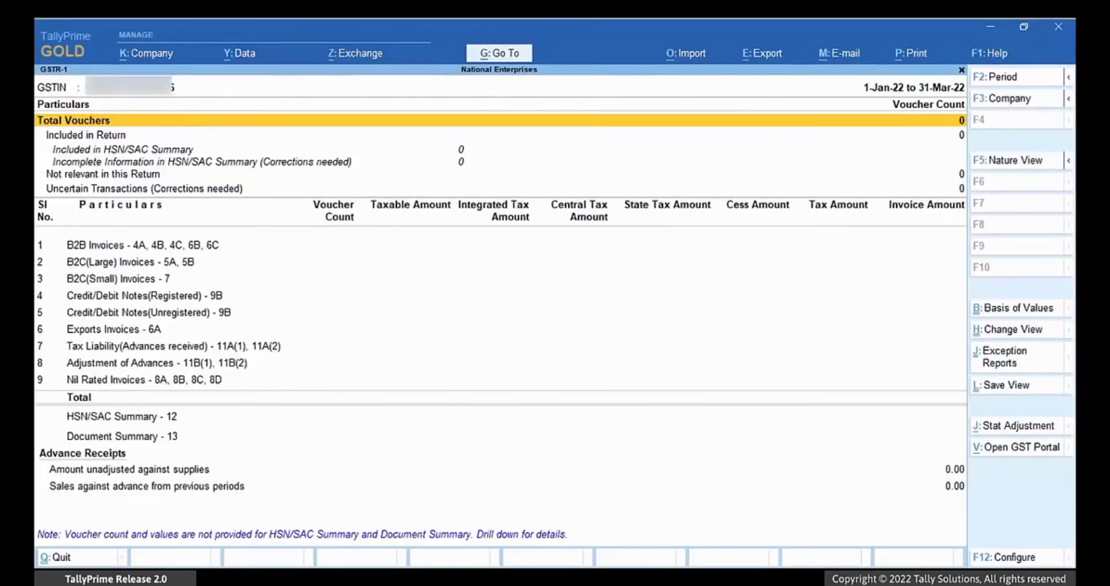
# - Open the GST portal from TallyPrime's GSTR-1 report and log in with the username, account password and captcha characters
pyautogui.hotkey('alt', 'v')
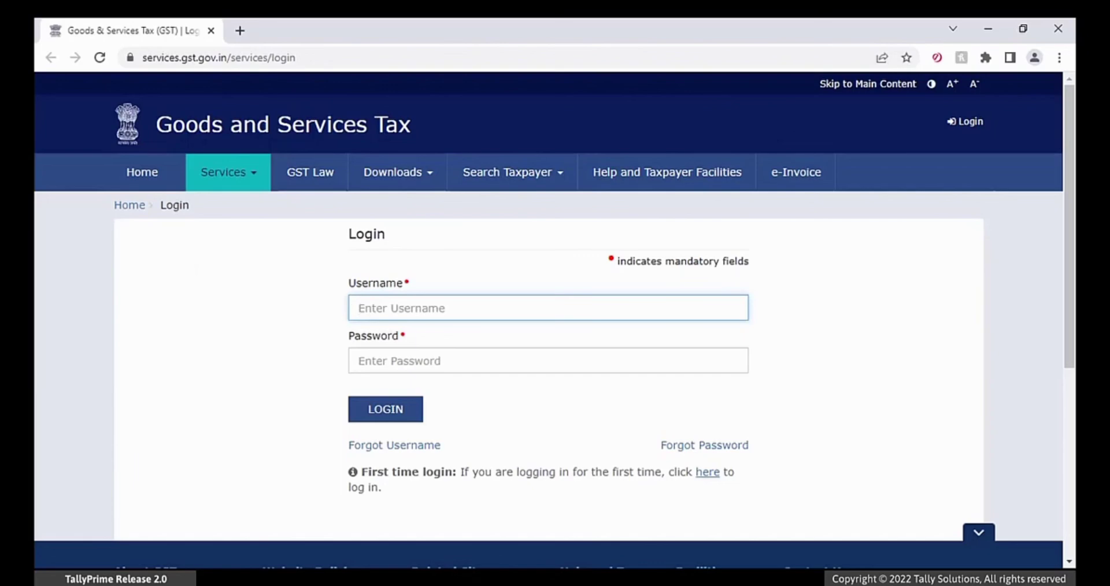
pyautogui.write('H•••')
pyautogui.press('Tab')
pyautogui.write('••••')
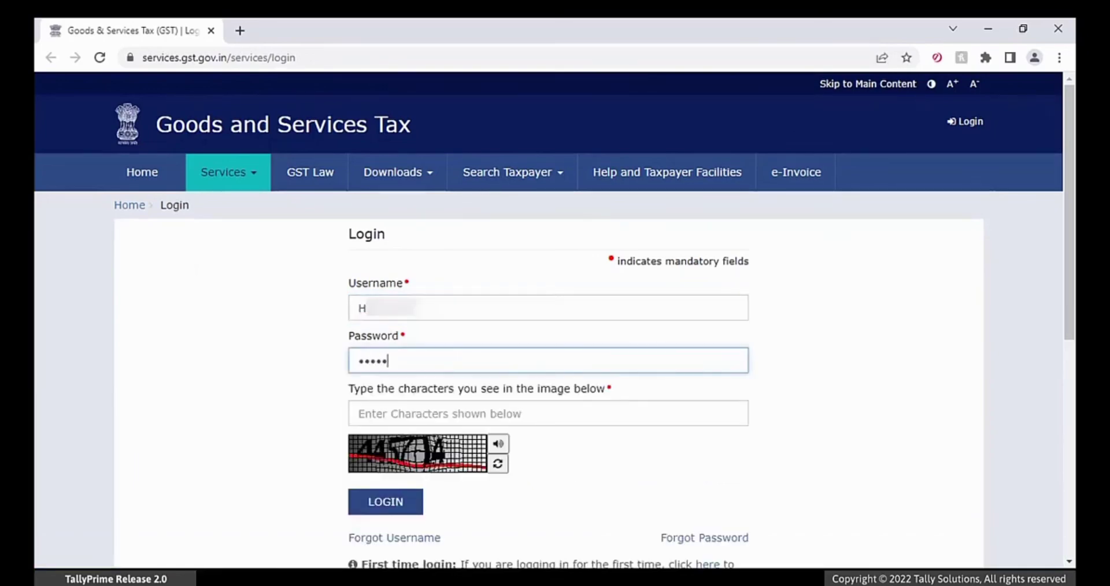
pyautogui.press('Tab')
pyautogui.write('44571')
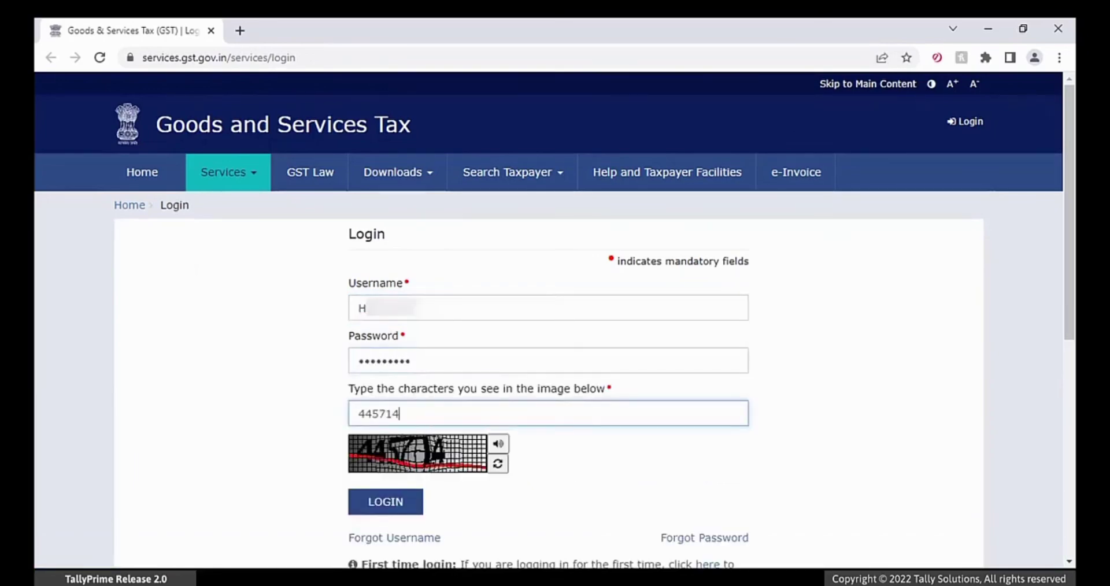
pyautogui.press('Return')
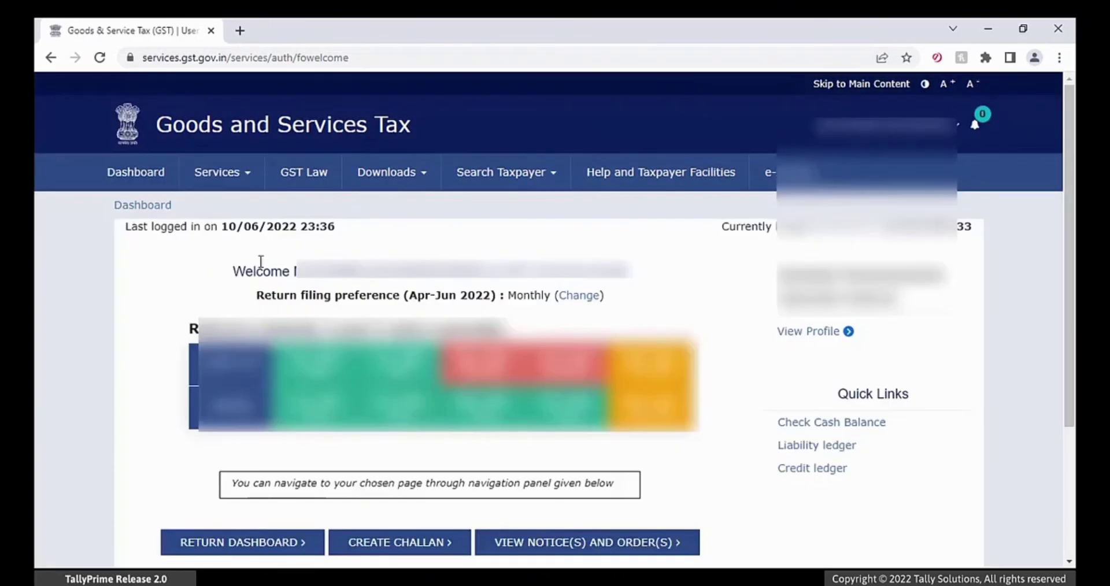
# - Open the Returns Dashboard and search for the 2022-23 Quarter 1 (Apr - Jun) returns for May
pyautogui.click(245, 172)
pyautogui.moveTo(196, 212)
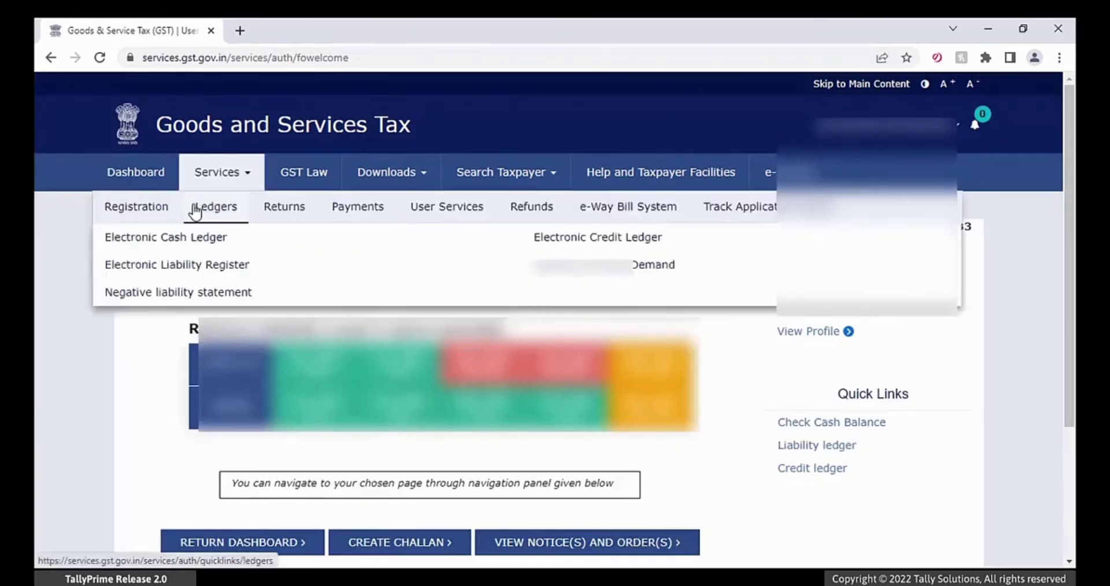
pyautogui.moveTo(291, 222)
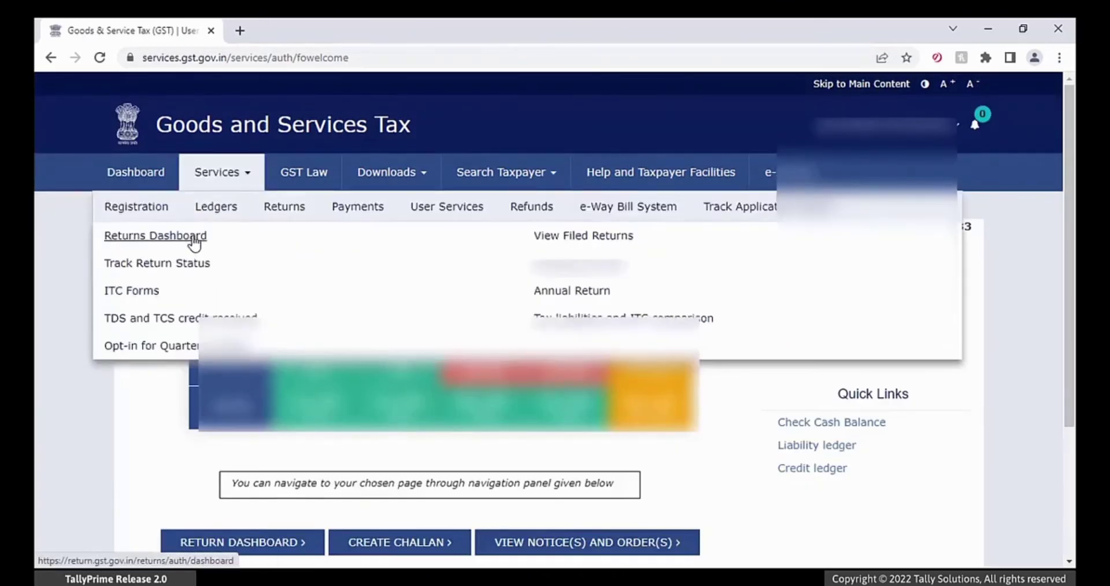
pyautogui.click(193, 240)
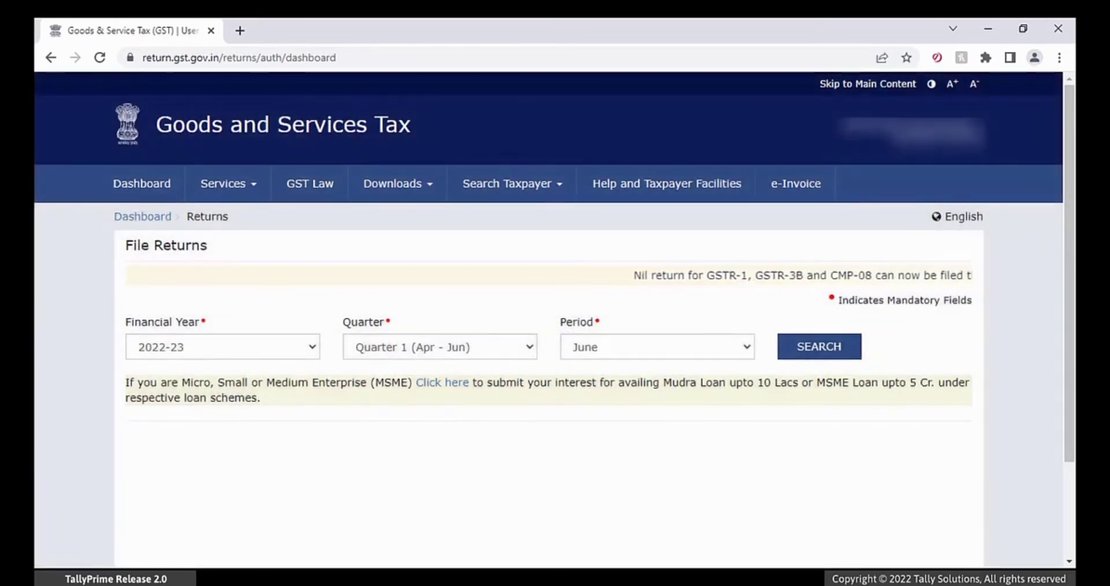
pyautogui.click(731, 352)
pyautogui.click(721, 378)
pyautogui.click(822, 350)
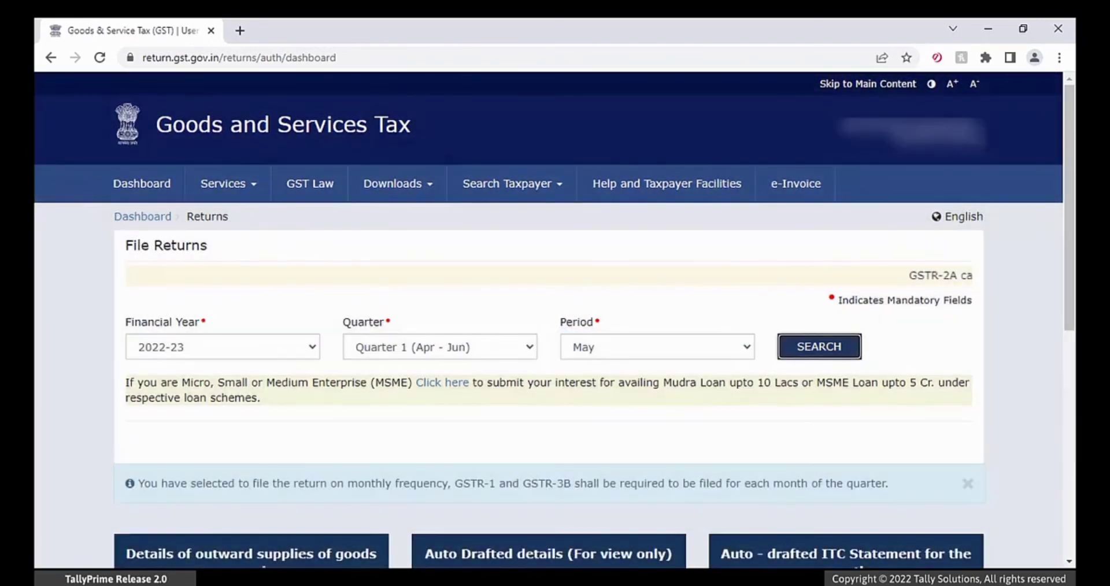
# - Choose offline preparation for GSTR1 and upload the generated returns JSON file from the Returns folder
pyautogui.scroll(-4, 335, 526)
pyautogui.scroll(-1, 336, 529)
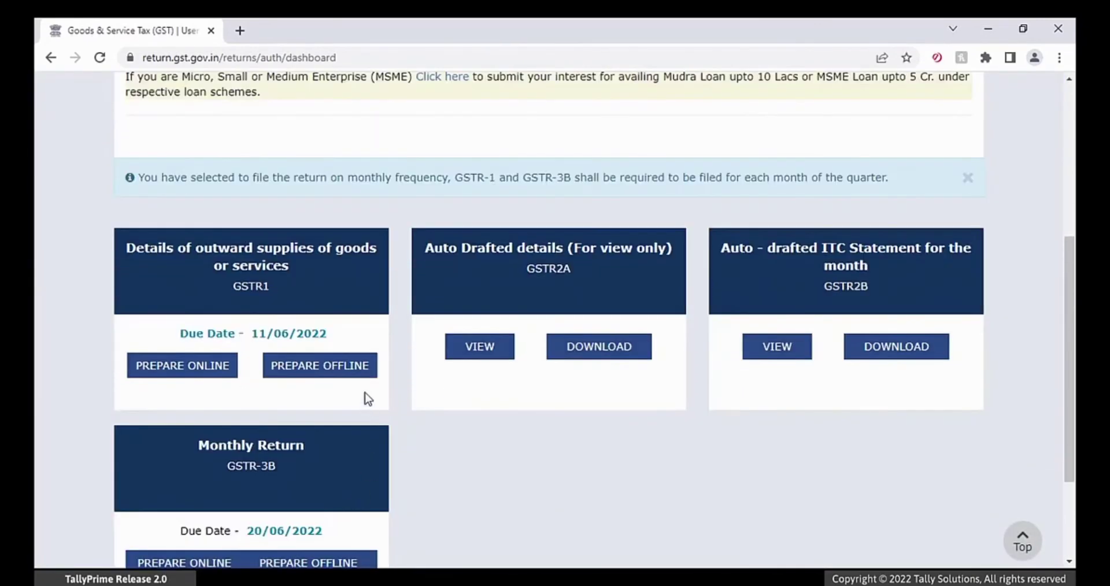
pyautogui.click(364, 370)
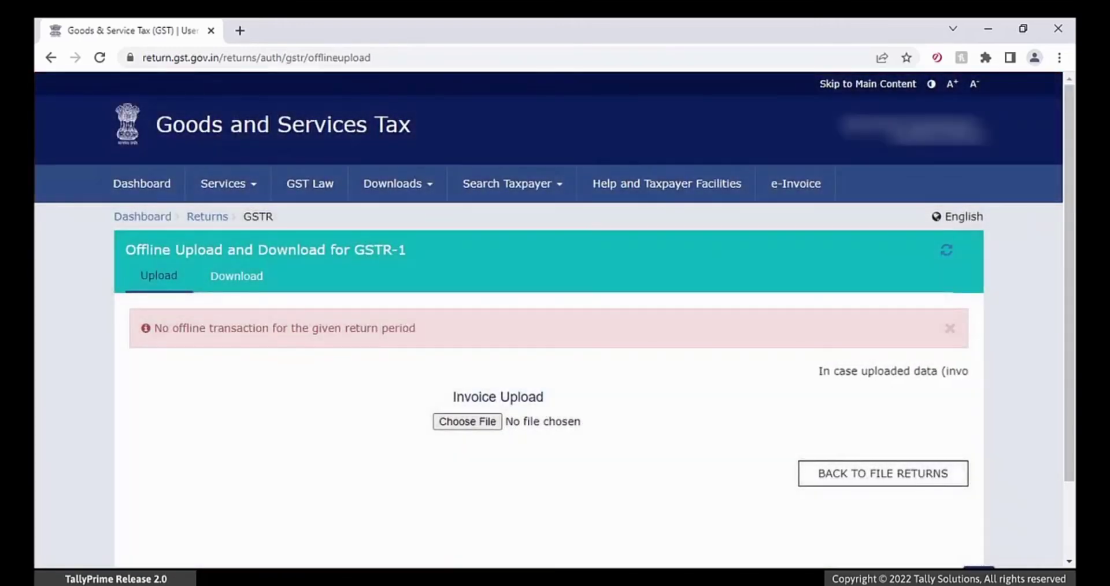
pyautogui.click(473, 428)
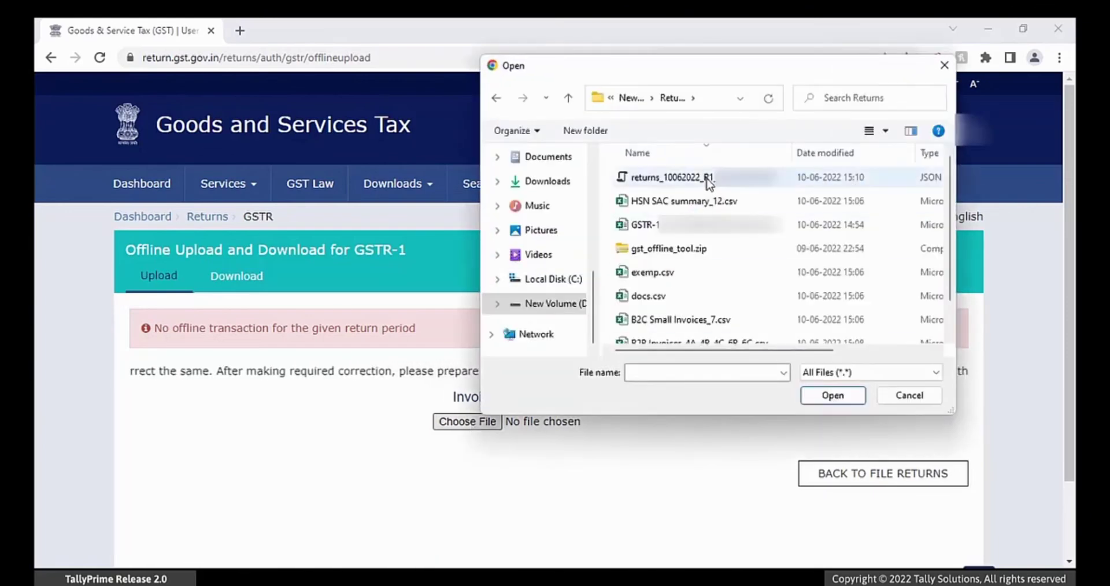
pyautogui.click(709, 179)
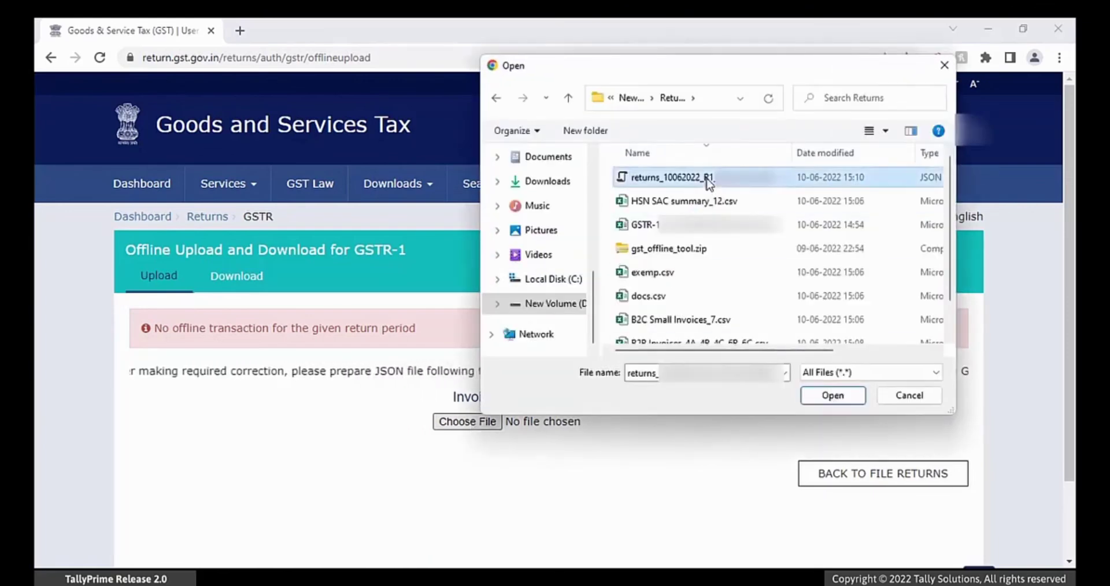
pyautogui.click(829, 401)
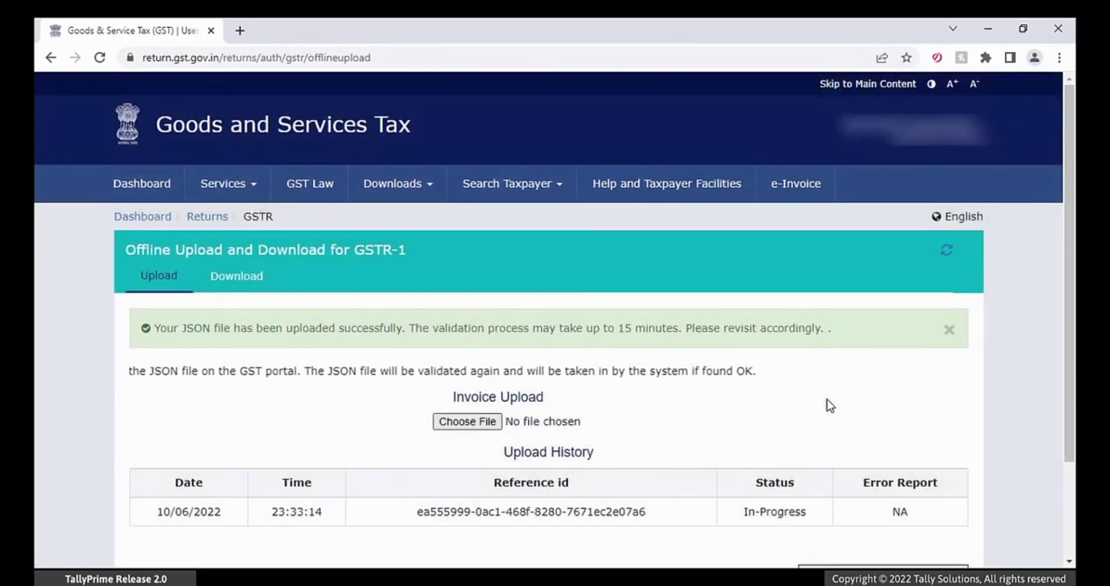
# - Examine the GSTR-1 upload history and the consolidated summary down to its last sections
pyautogui.scroll(-2, 827, 403)
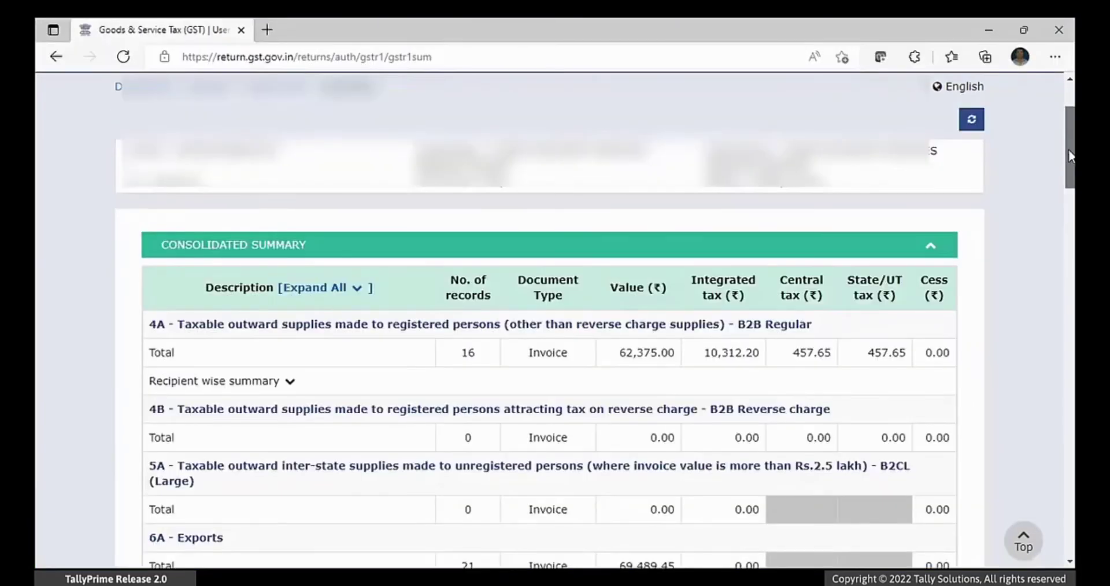
pyautogui.moveTo(1069, 149); pyautogui.dragTo(1071, 540)
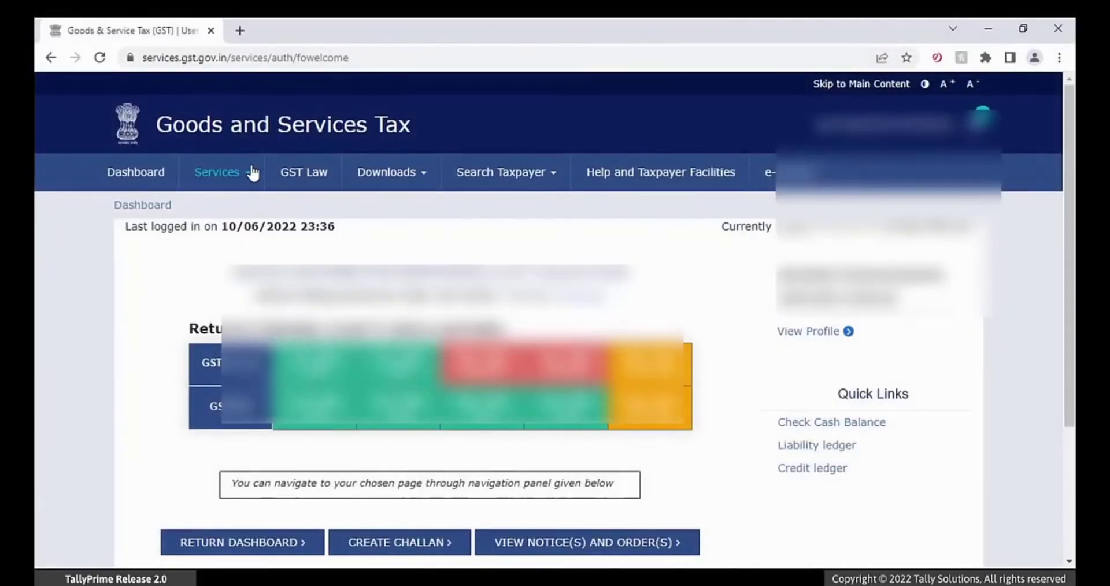
# - Return to the Returns Dashboard, retrieve the May 2022-23 returns and open GSTR-1's Add Record Details for online preparation
pyautogui.moveTo(250, 174)
pyautogui.moveTo(292, 220)
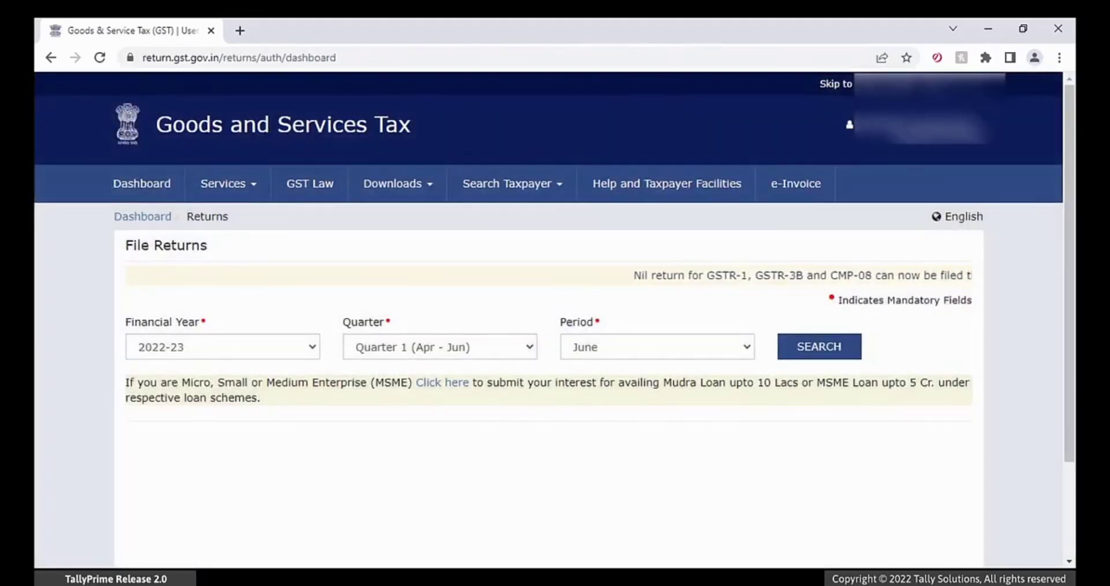
pyautogui.click(657, 346)
pyautogui.click(714, 379)
pyautogui.click(819, 346)
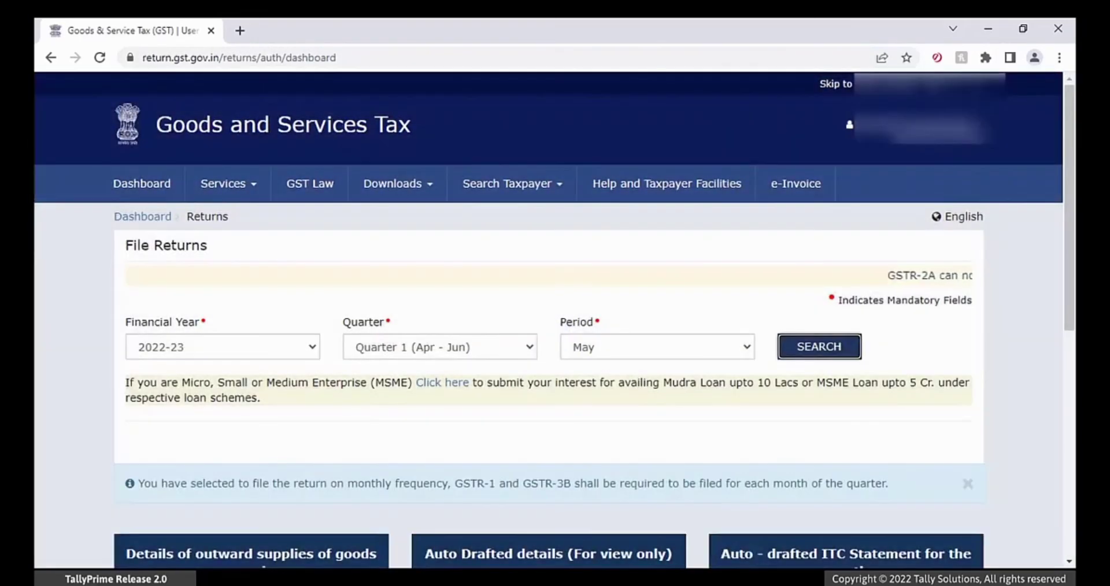
pyautogui.scroll(-5, 334, 529)
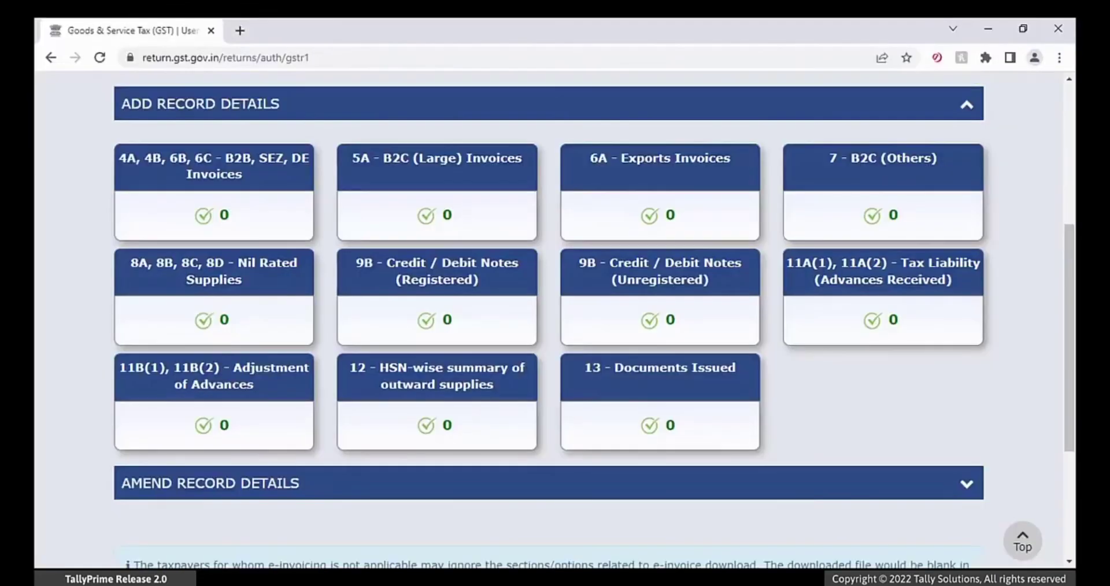
# - Check the 8A, 8B, 8C, 8D - Nil Rated Supplies section, go back and open 13 - Documents Issued
pyautogui.click(228, 292)
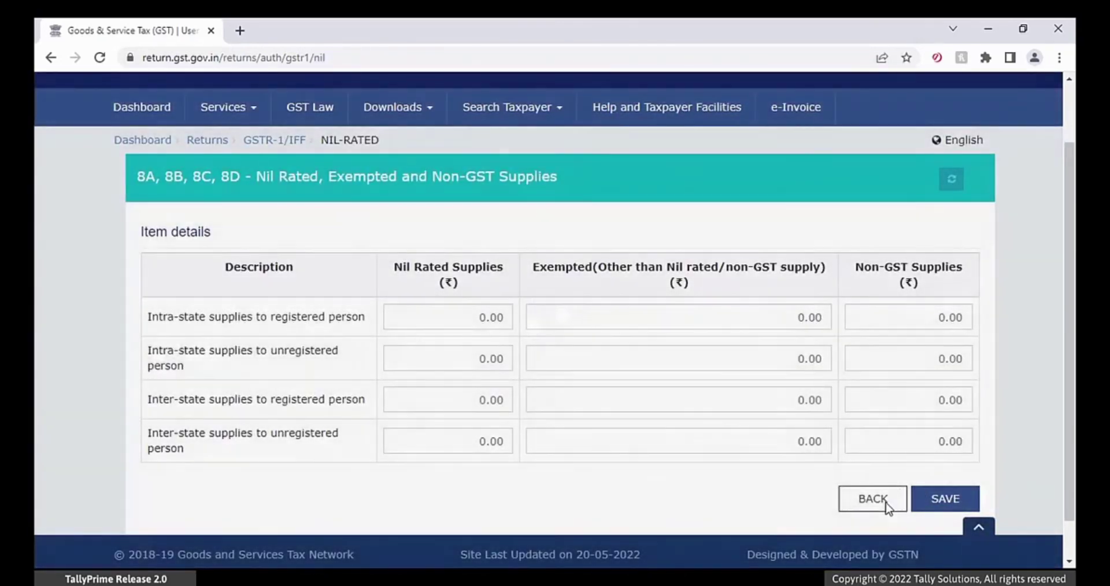
pyautogui.click(872, 499)
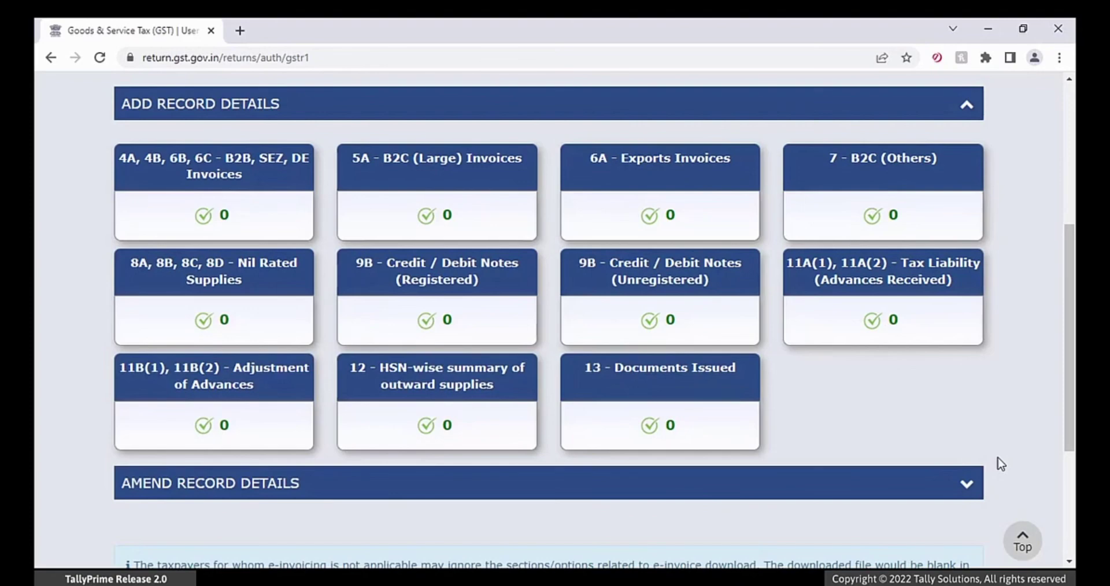
pyautogui.click(688, 383)
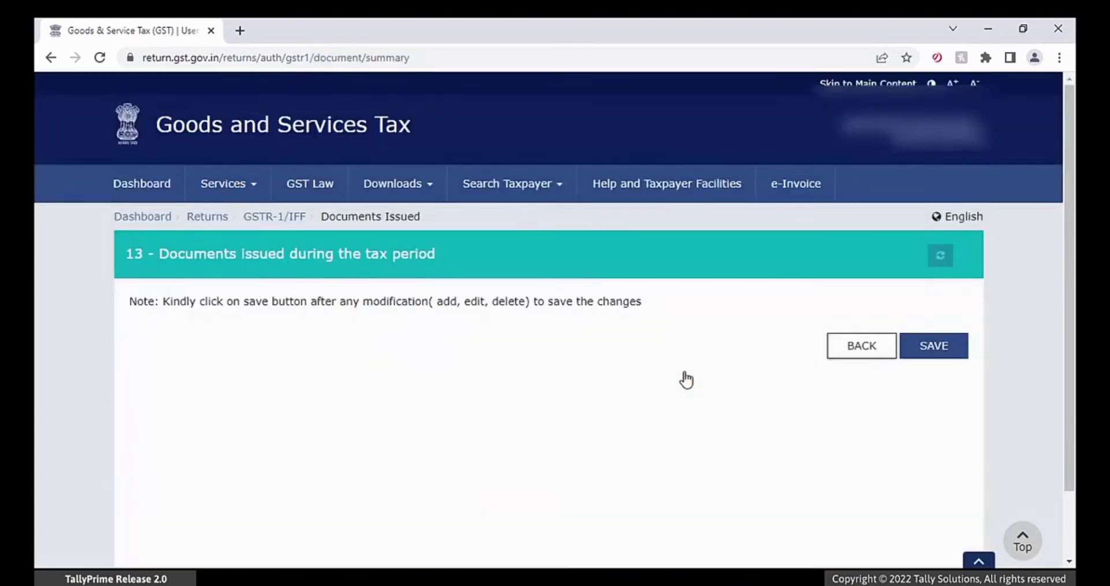